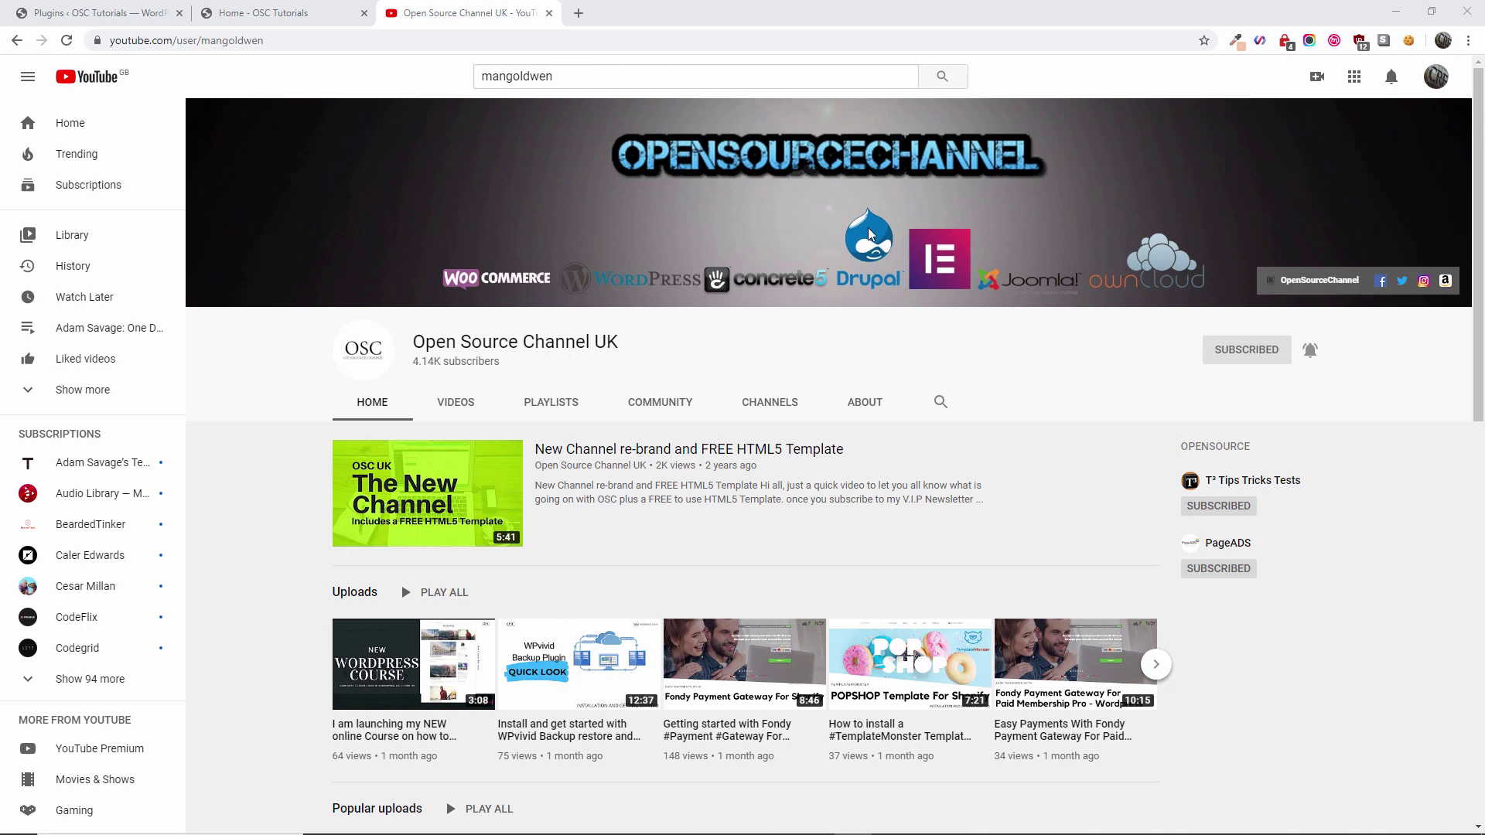
Scroll through the FRAME photography homepage and its image slider on the live site.
click(129, 8)
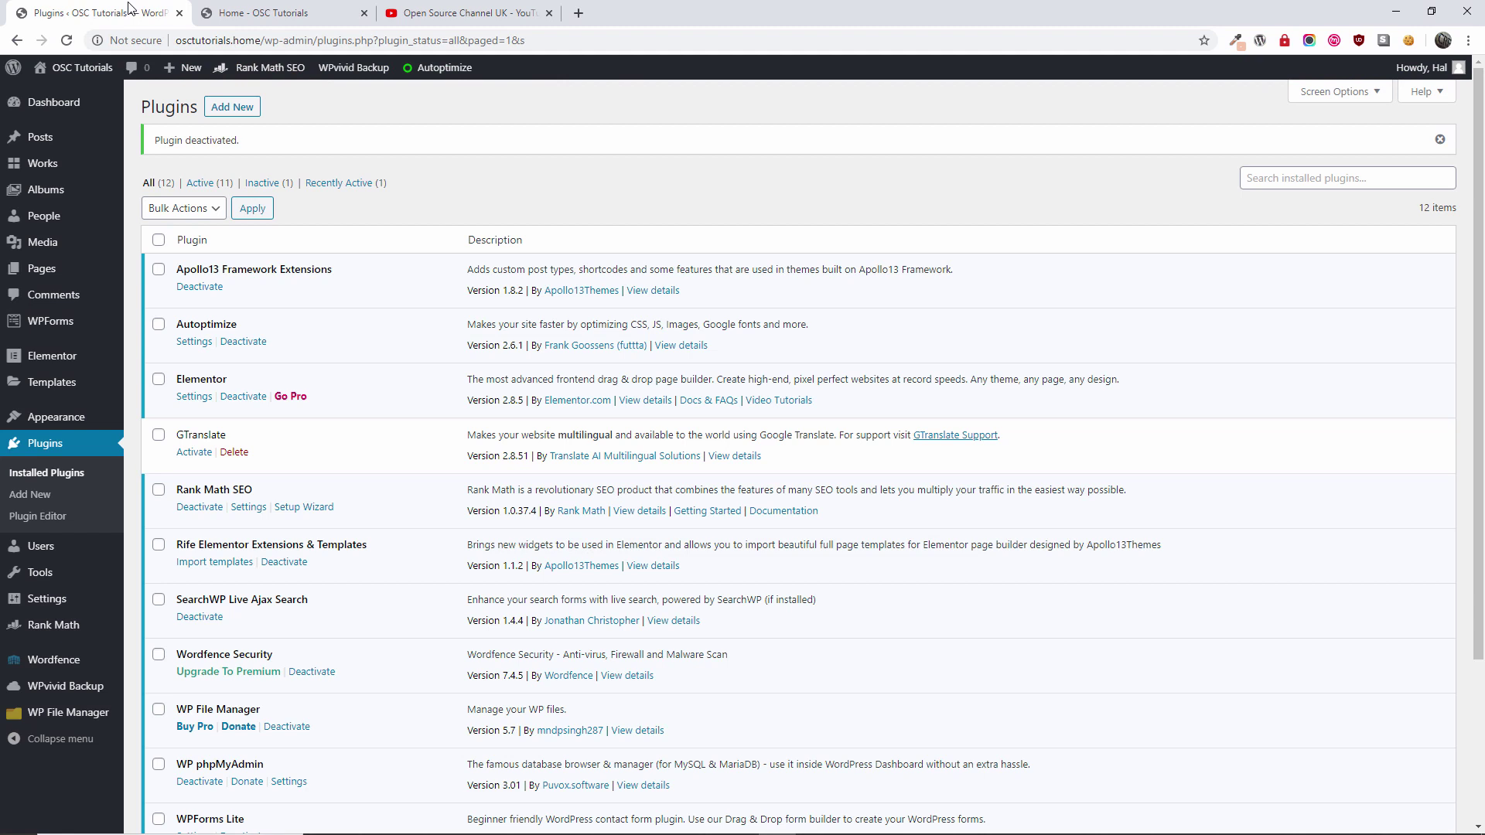
click(260, 15)
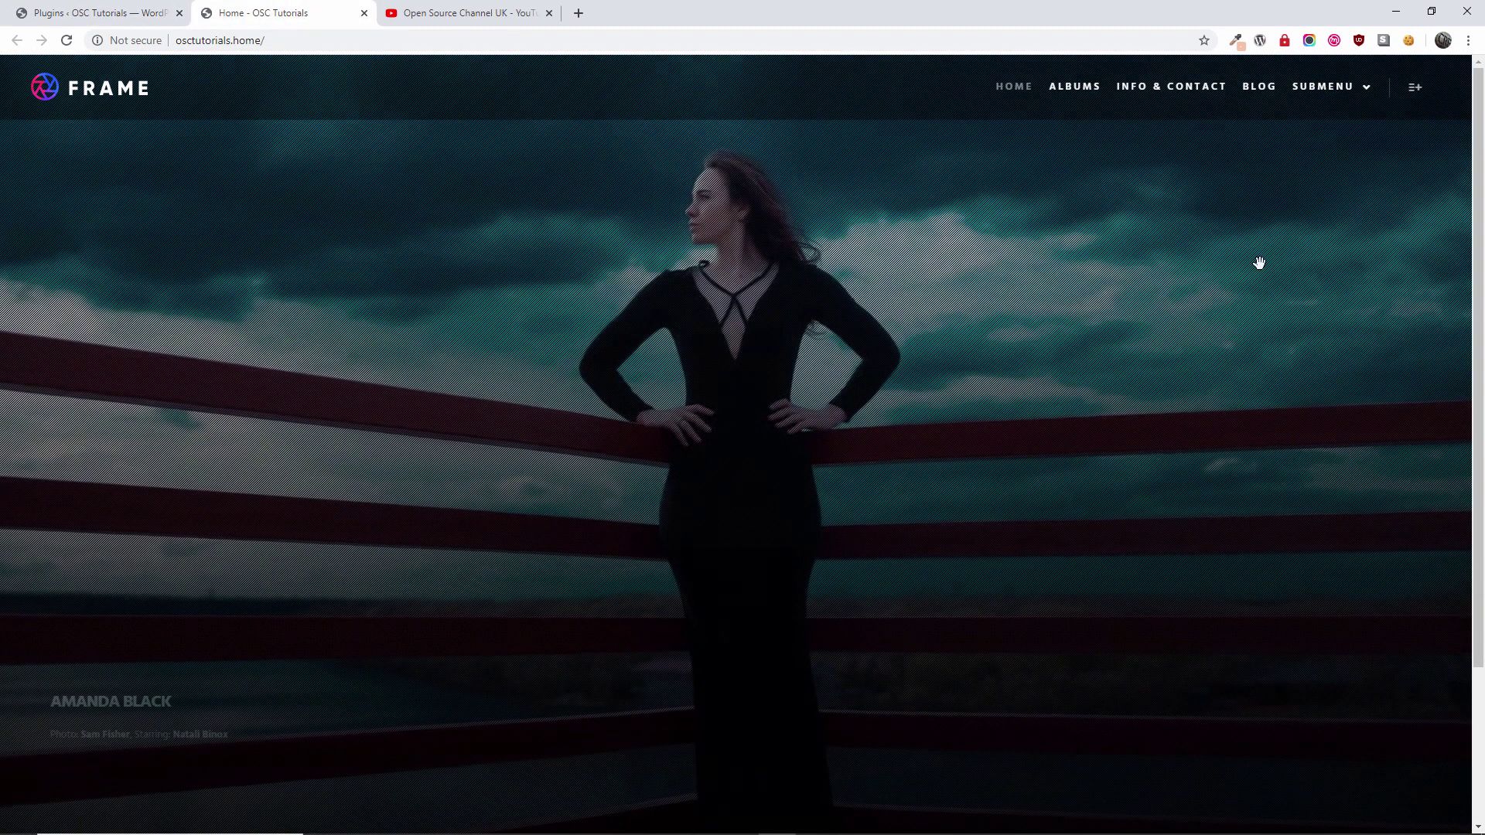
scroll(1482, 270, down, 3)
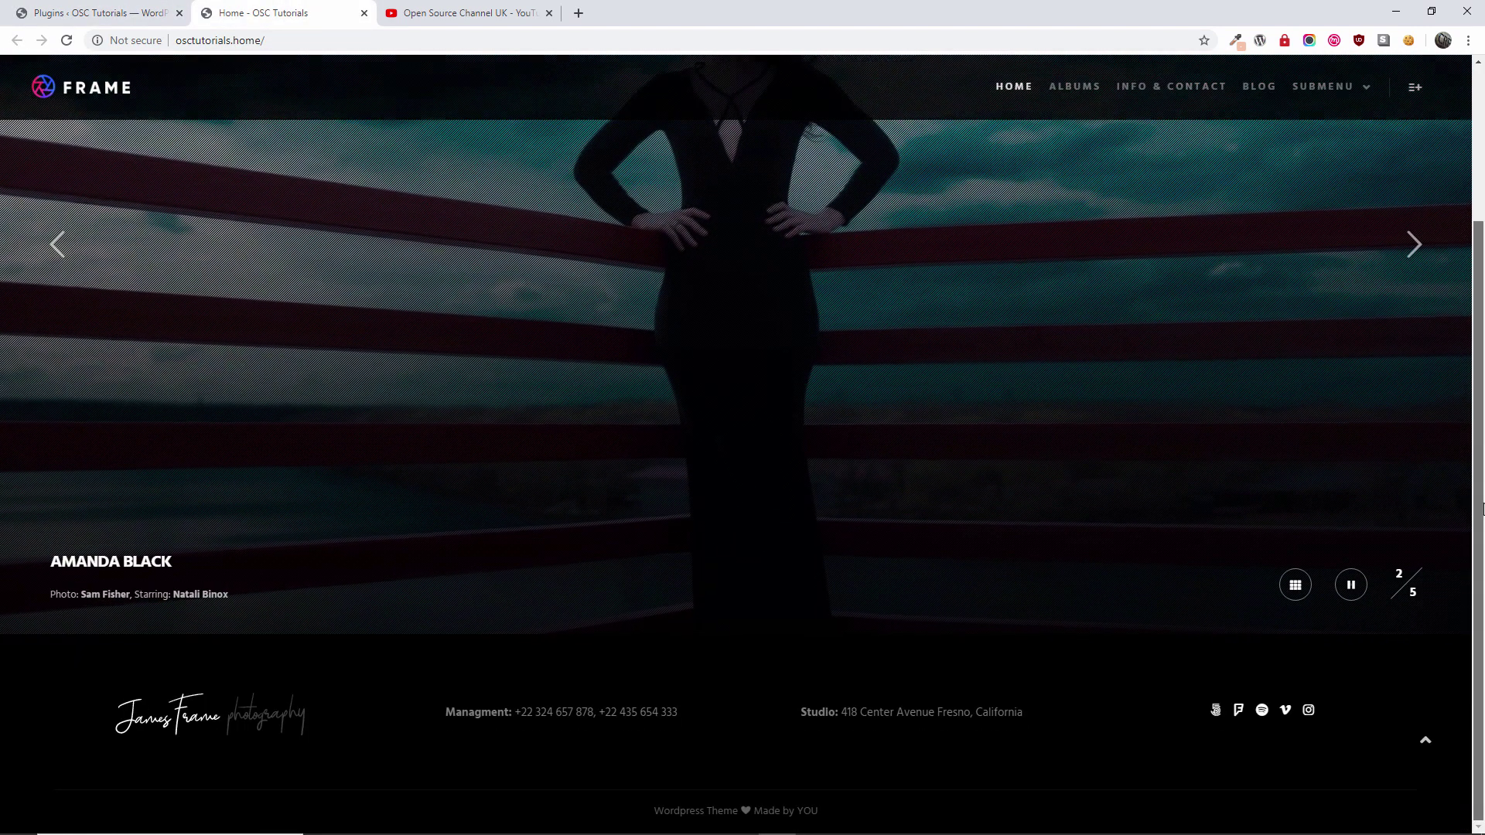
scroll(1480, 325, up, 3)
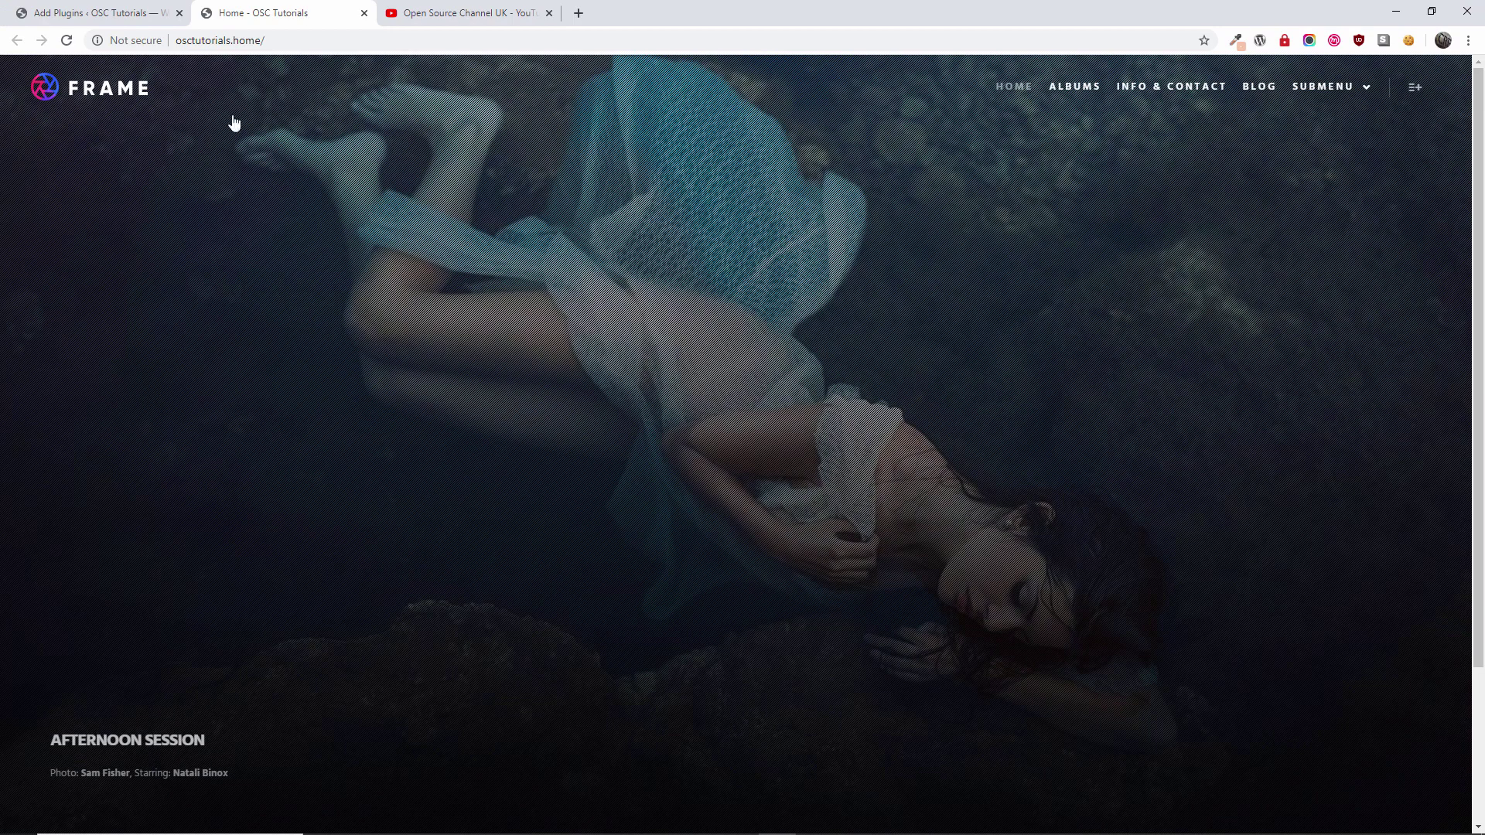
scroll(1359, 225, down, 3)
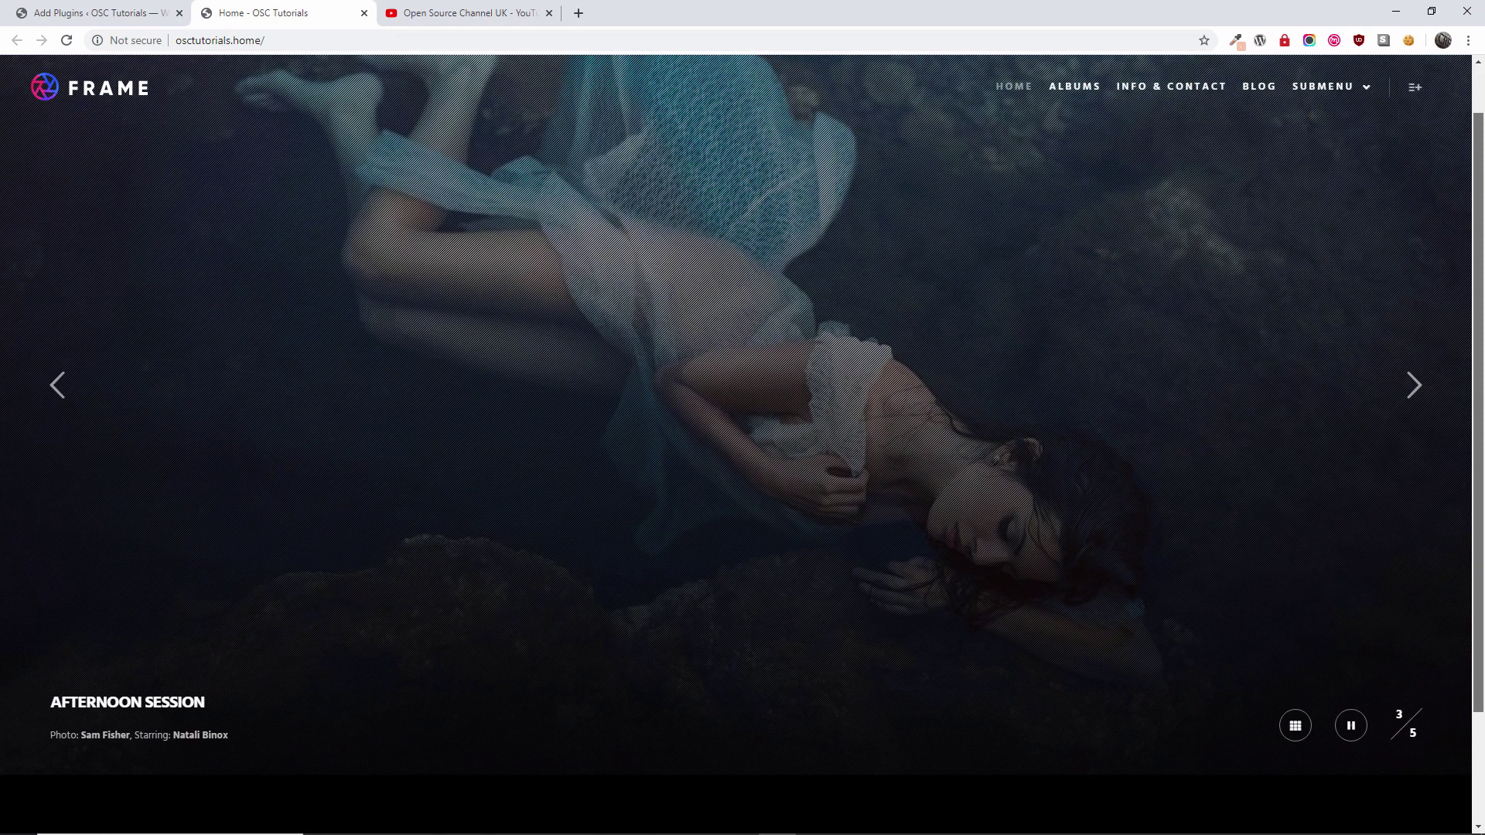
scroll(743, 387, up, 3)
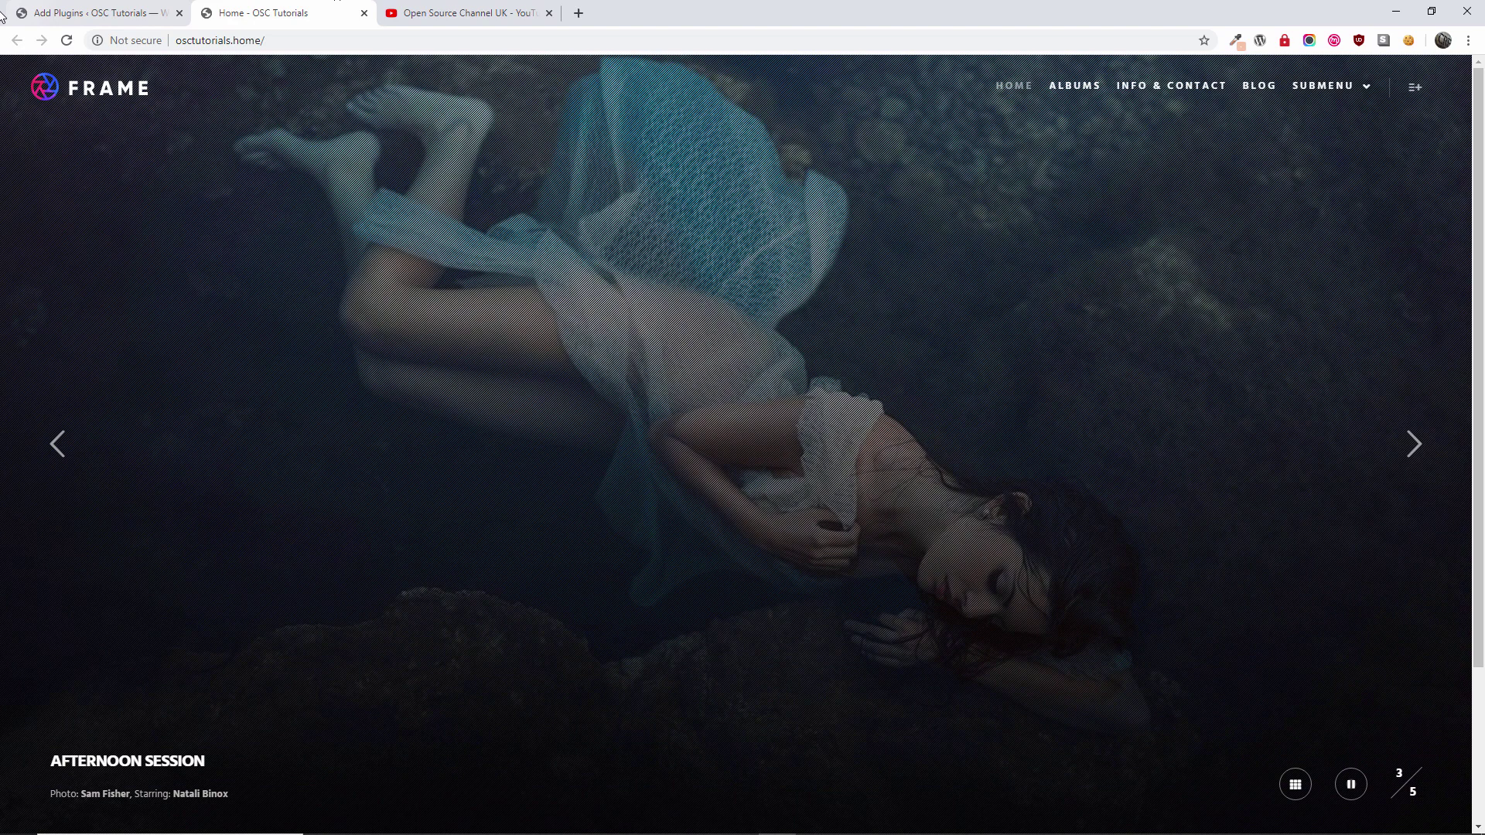
Search Add Plugins for 'Gtranslate' and activate Translate WordPress with GTranslate.
click(110, 12)
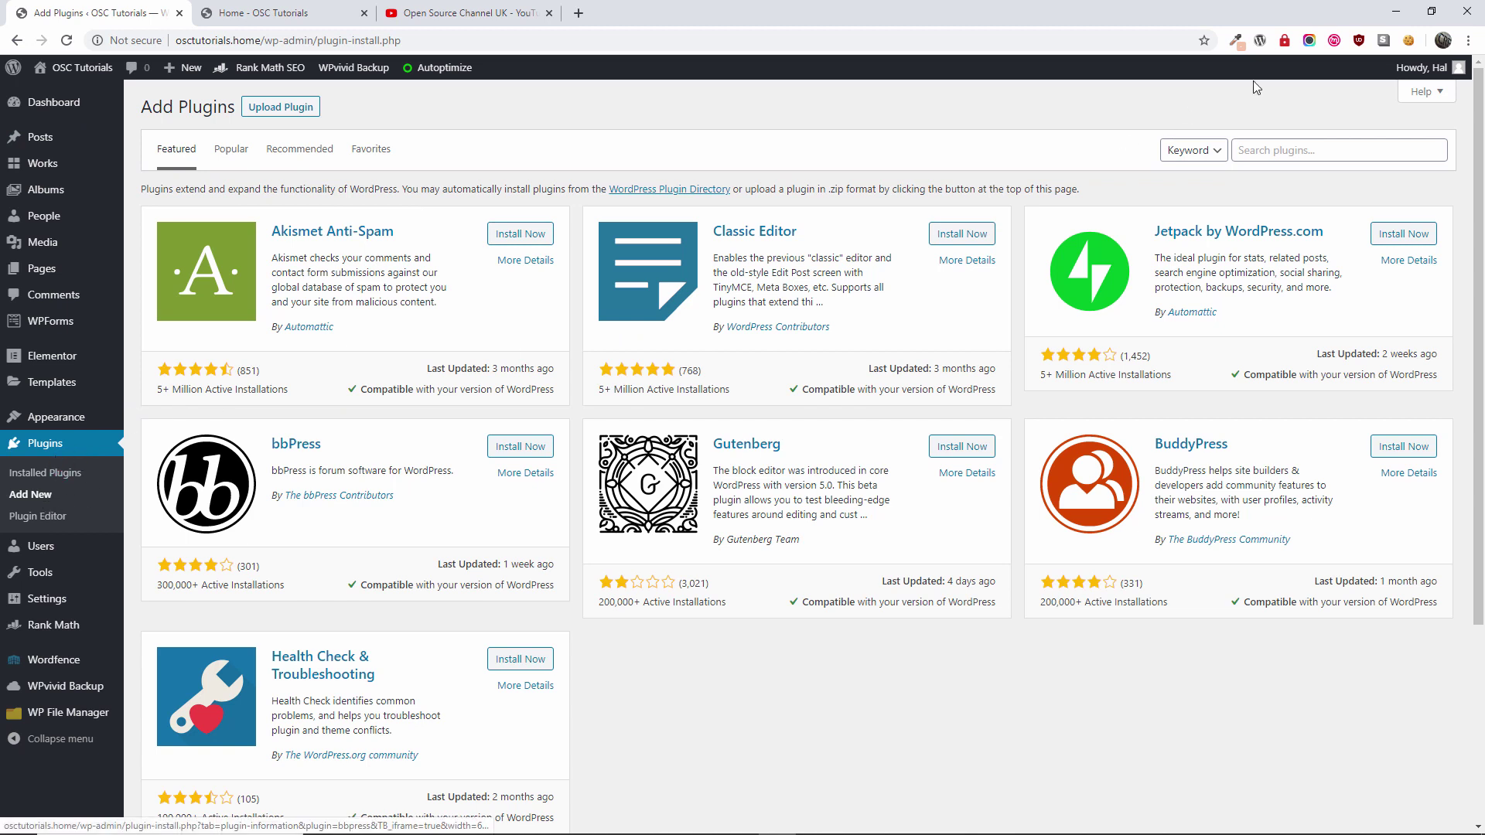
click(1285, 154)
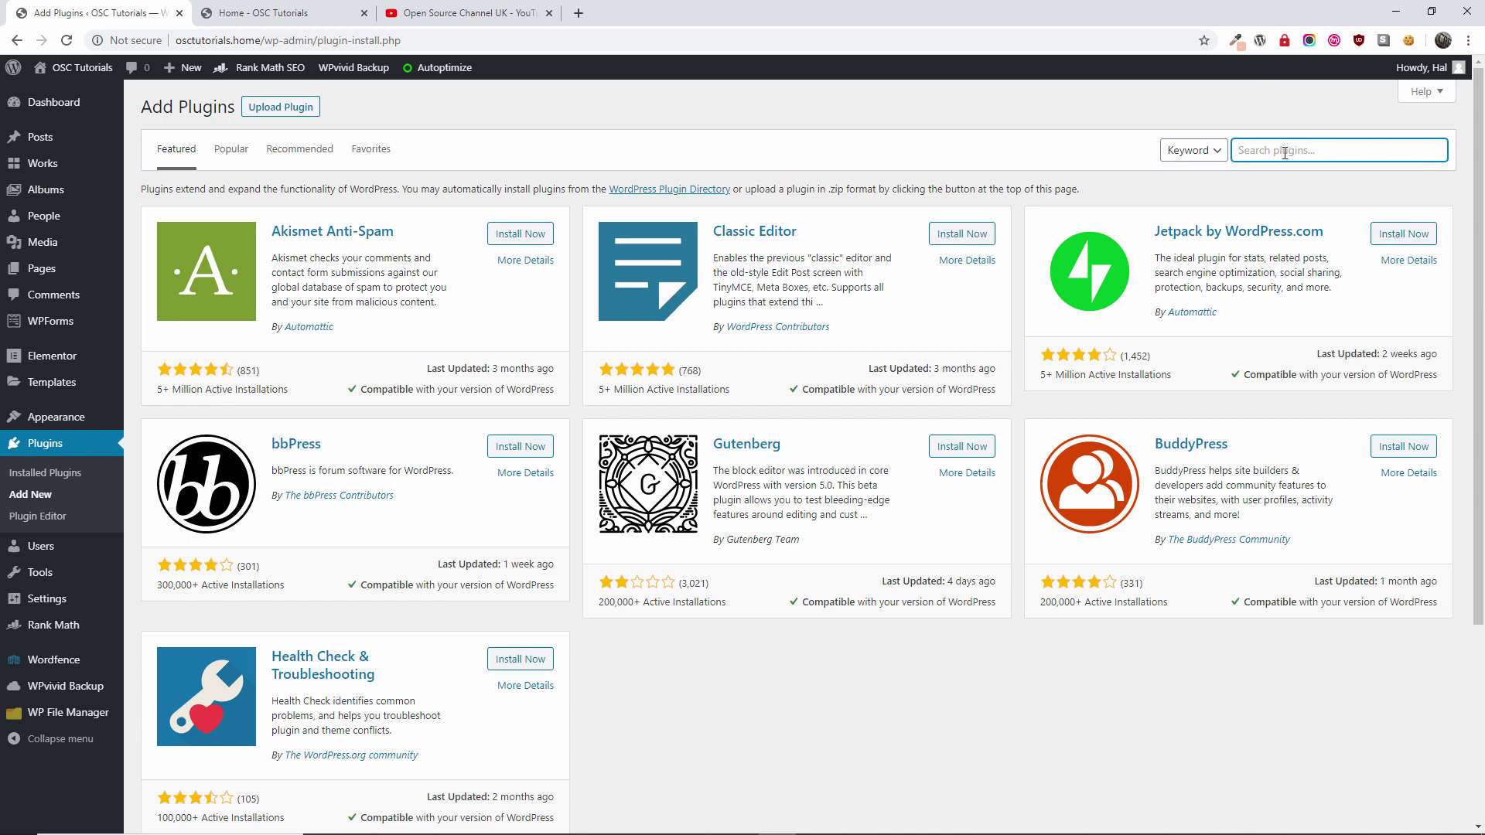
text(Gtranslate)
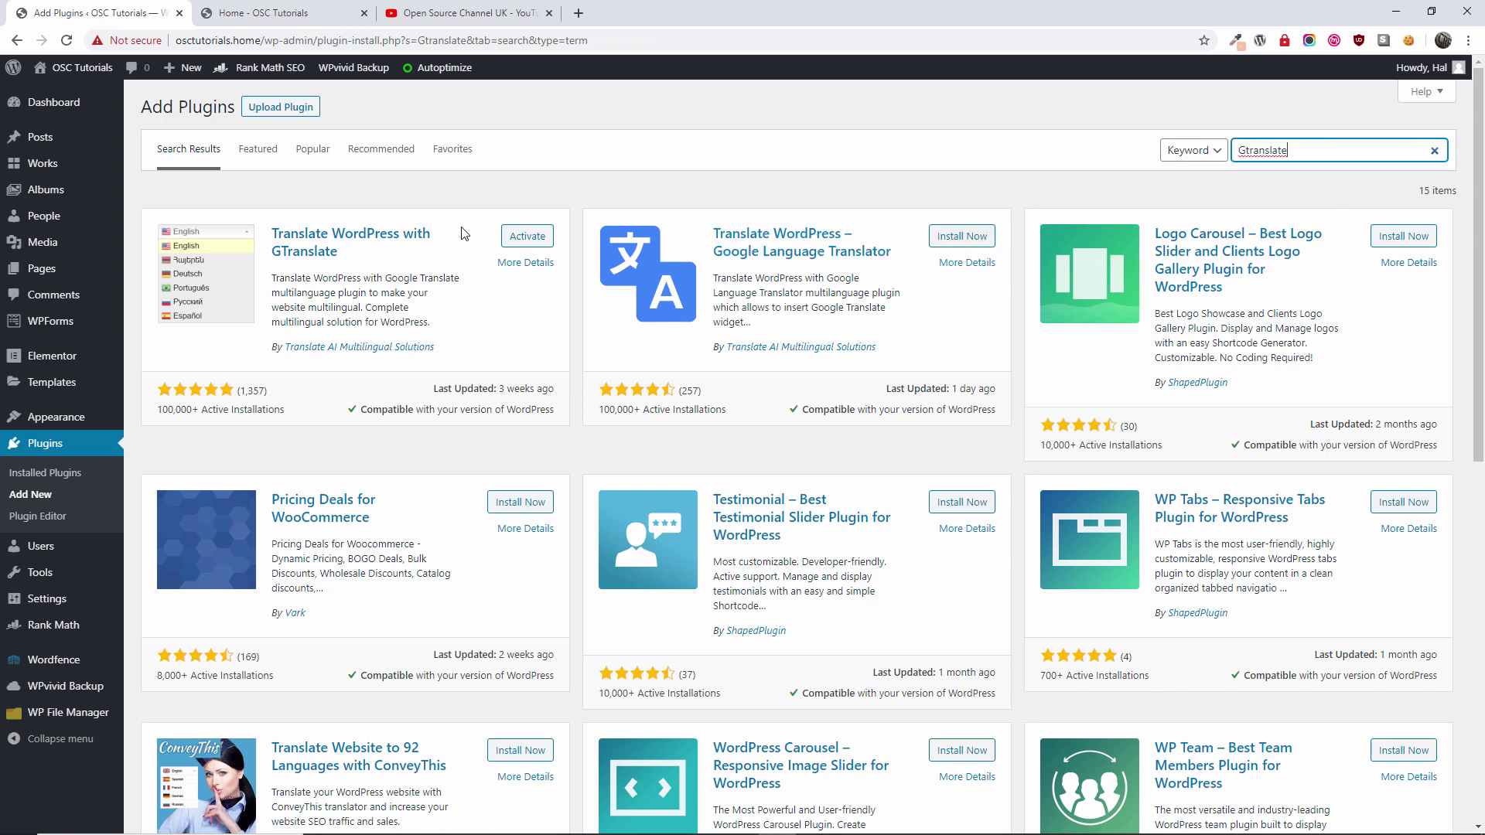
click(526, 236)
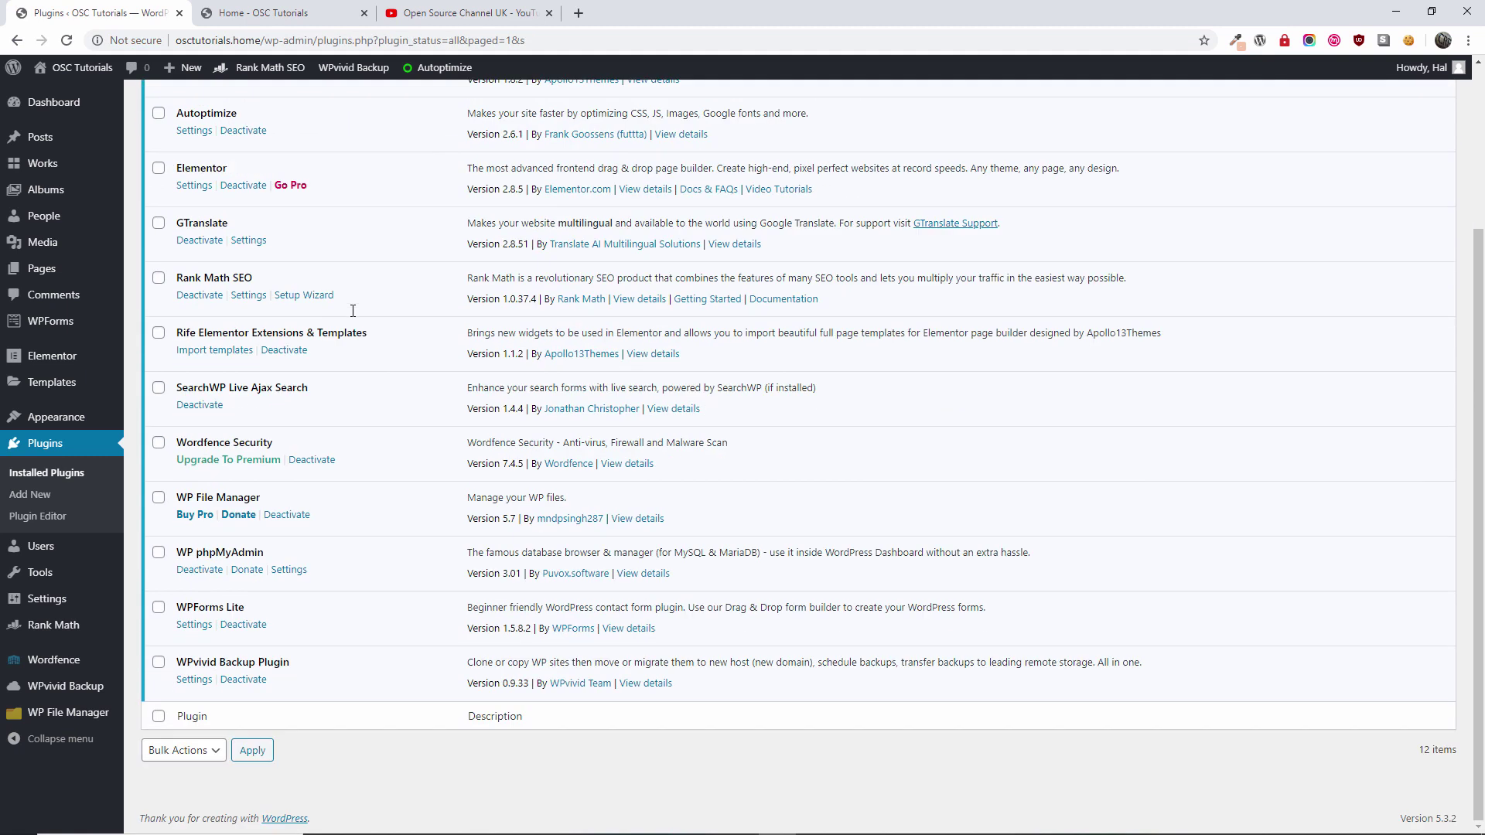
Open the GTranslate settings under Settings and scroll through its options.
mouse_move(61, 608)
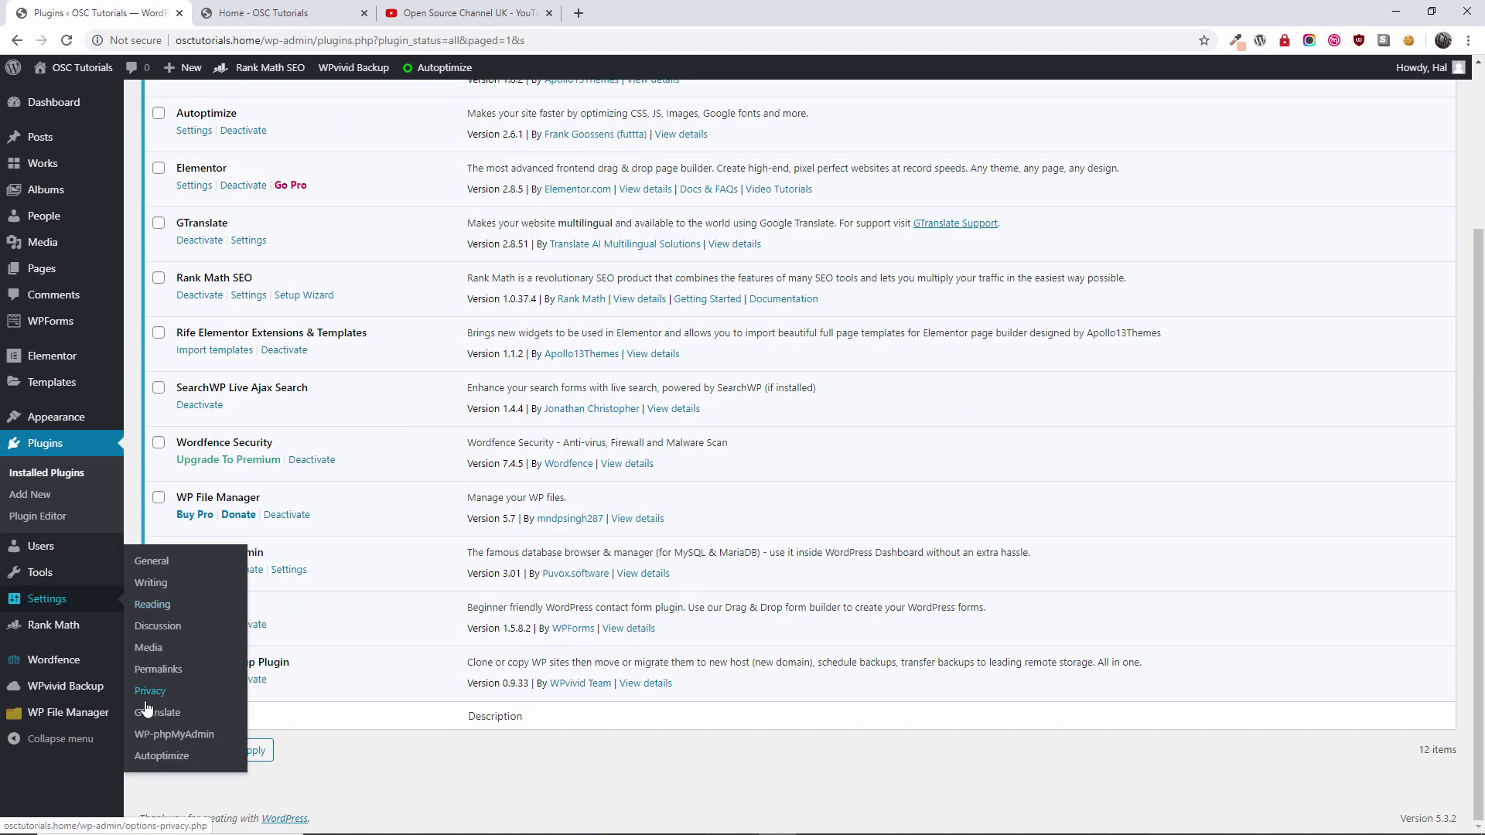
click(217, 718)
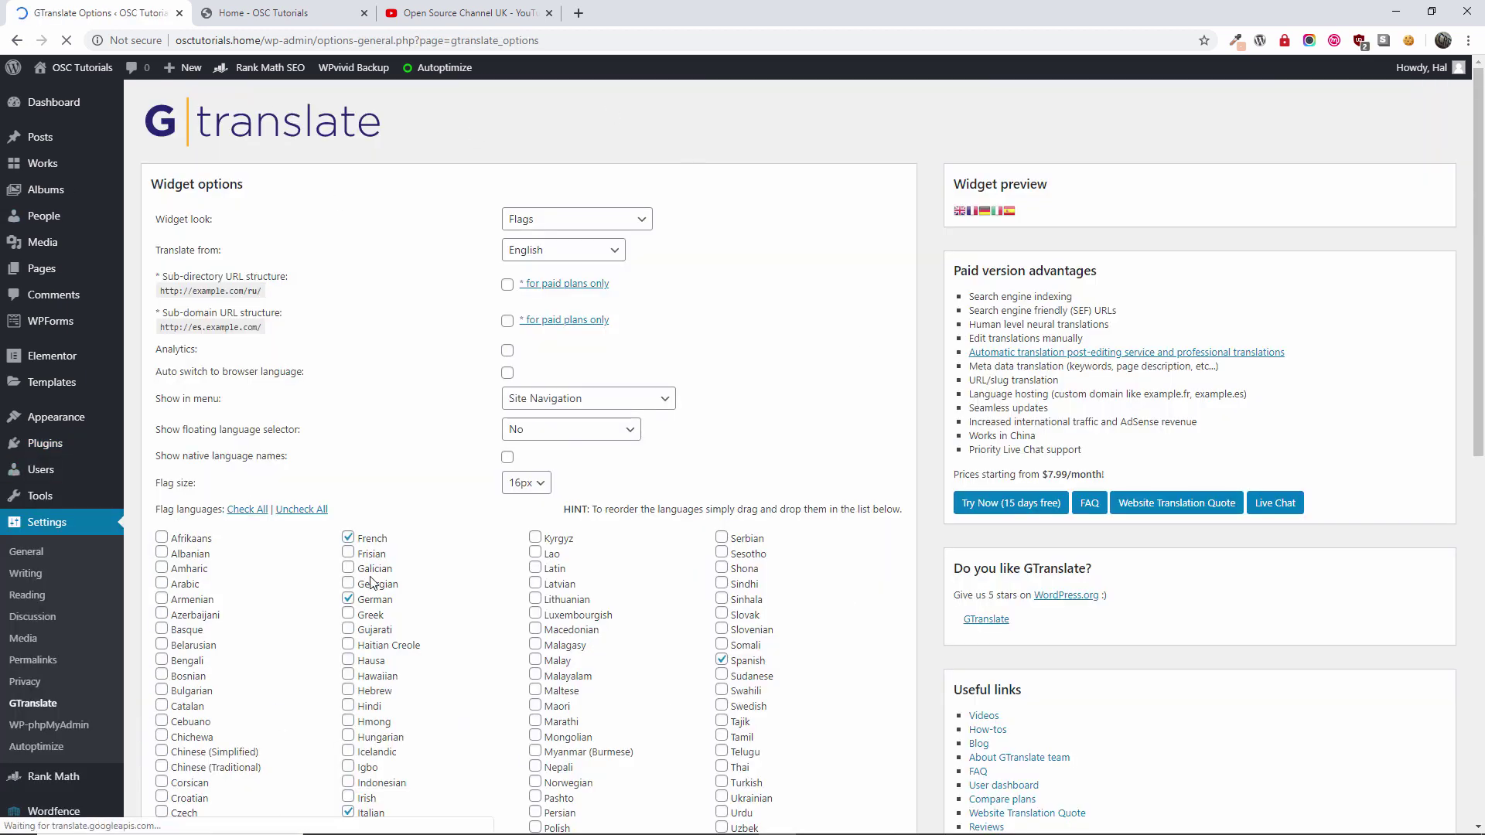
scroll(737, 406, down, 4)
scroll(737, 406, down, 5)
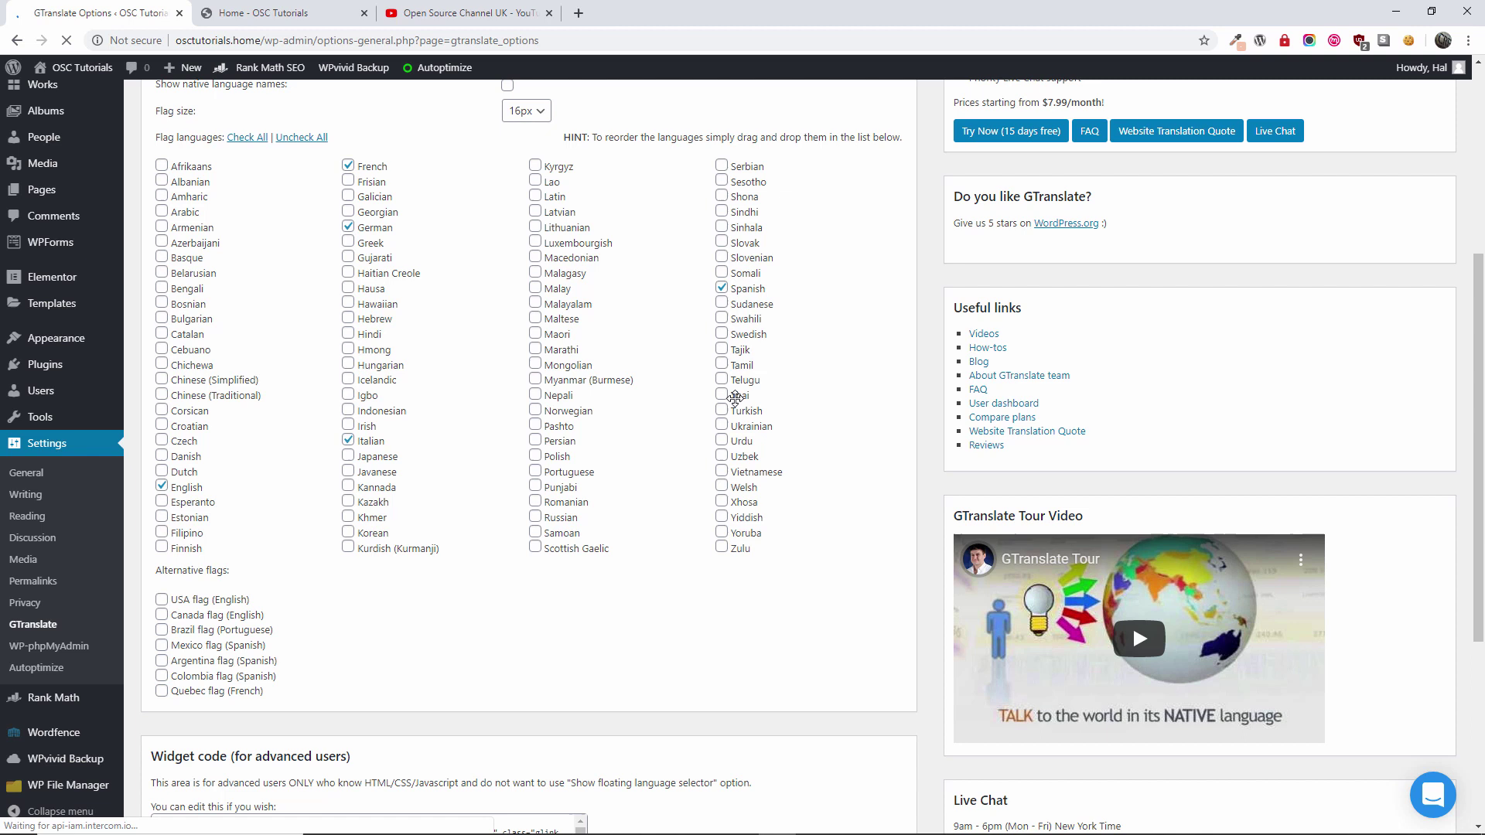
scroll(735, 399, up, 9)
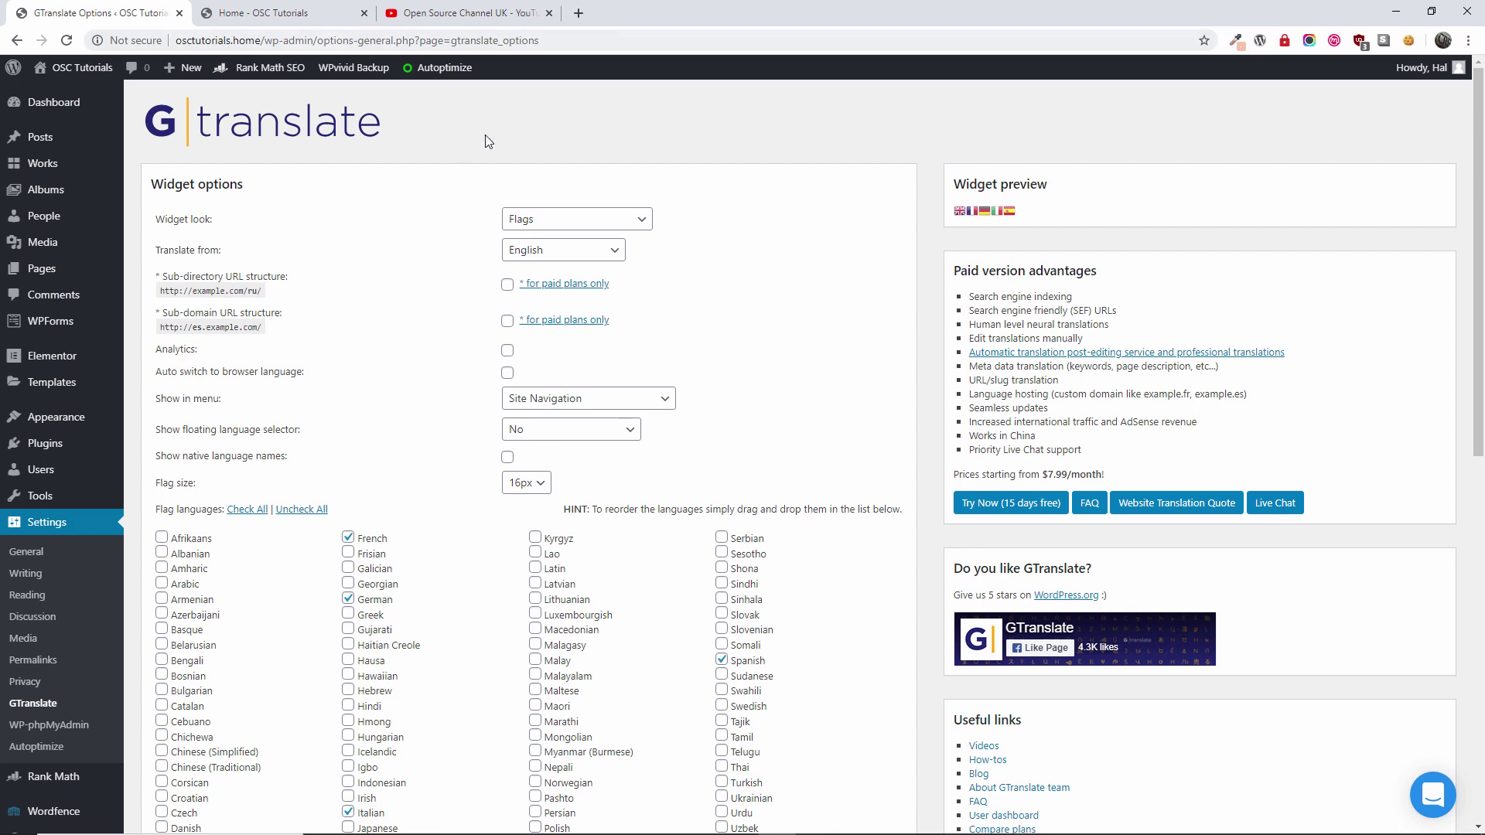
Keep the widget look at Flags and the switcher in Site Navigation, then view the homepage.
click(579, 224)
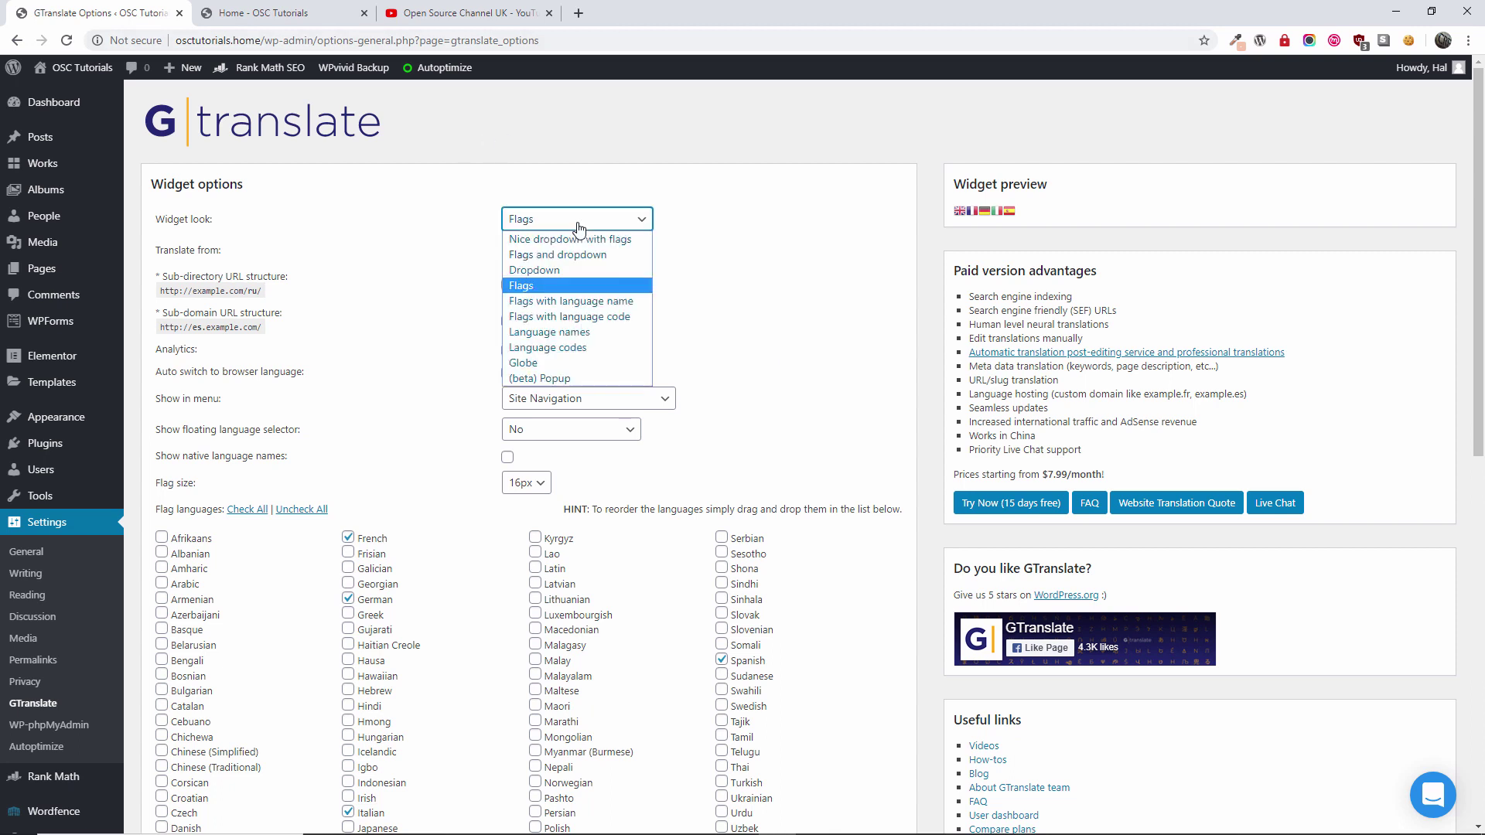
click(526, 286)
click(504, 400)
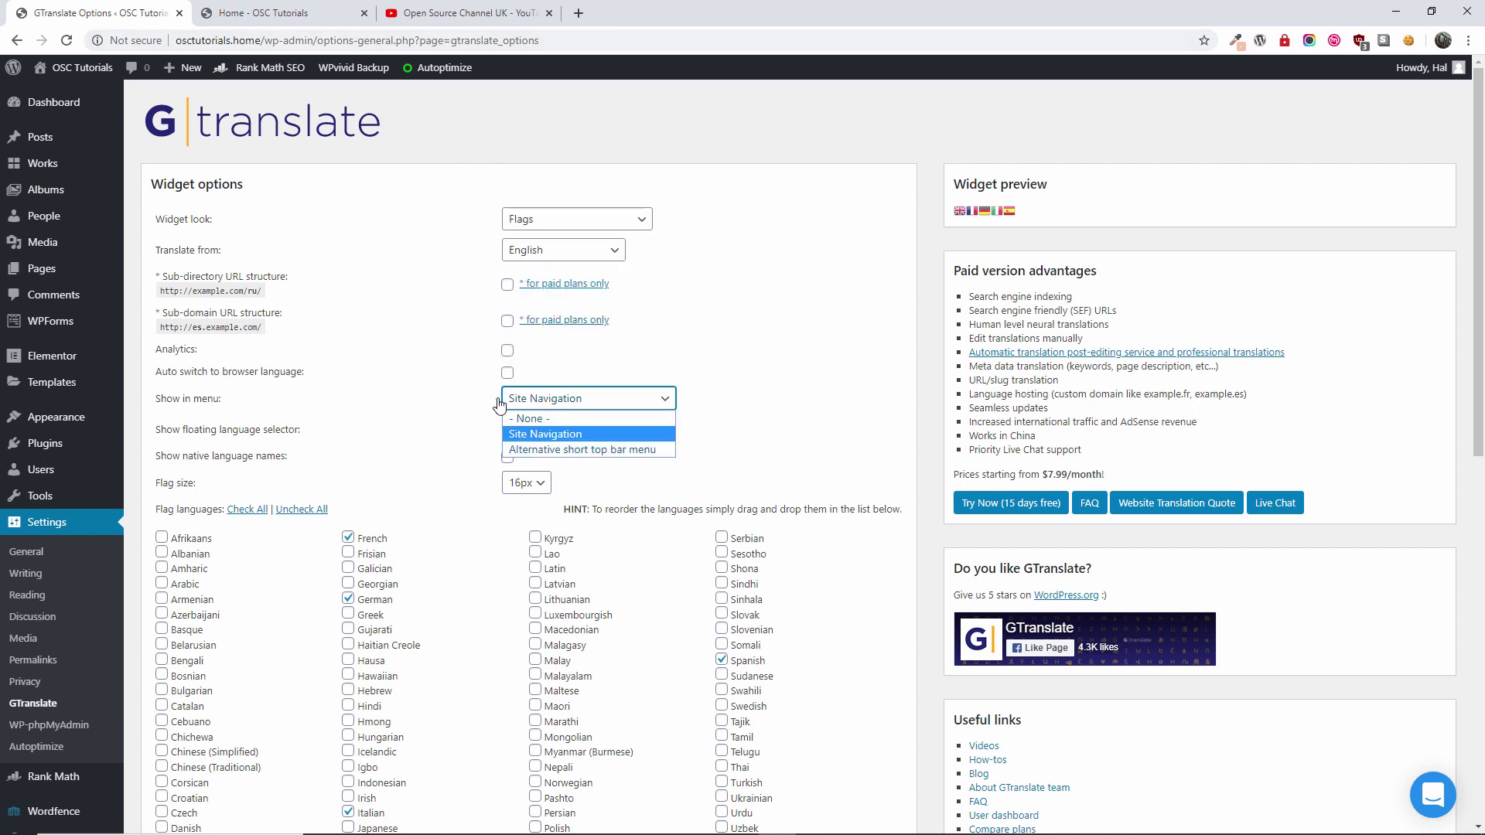
click(557, 434)
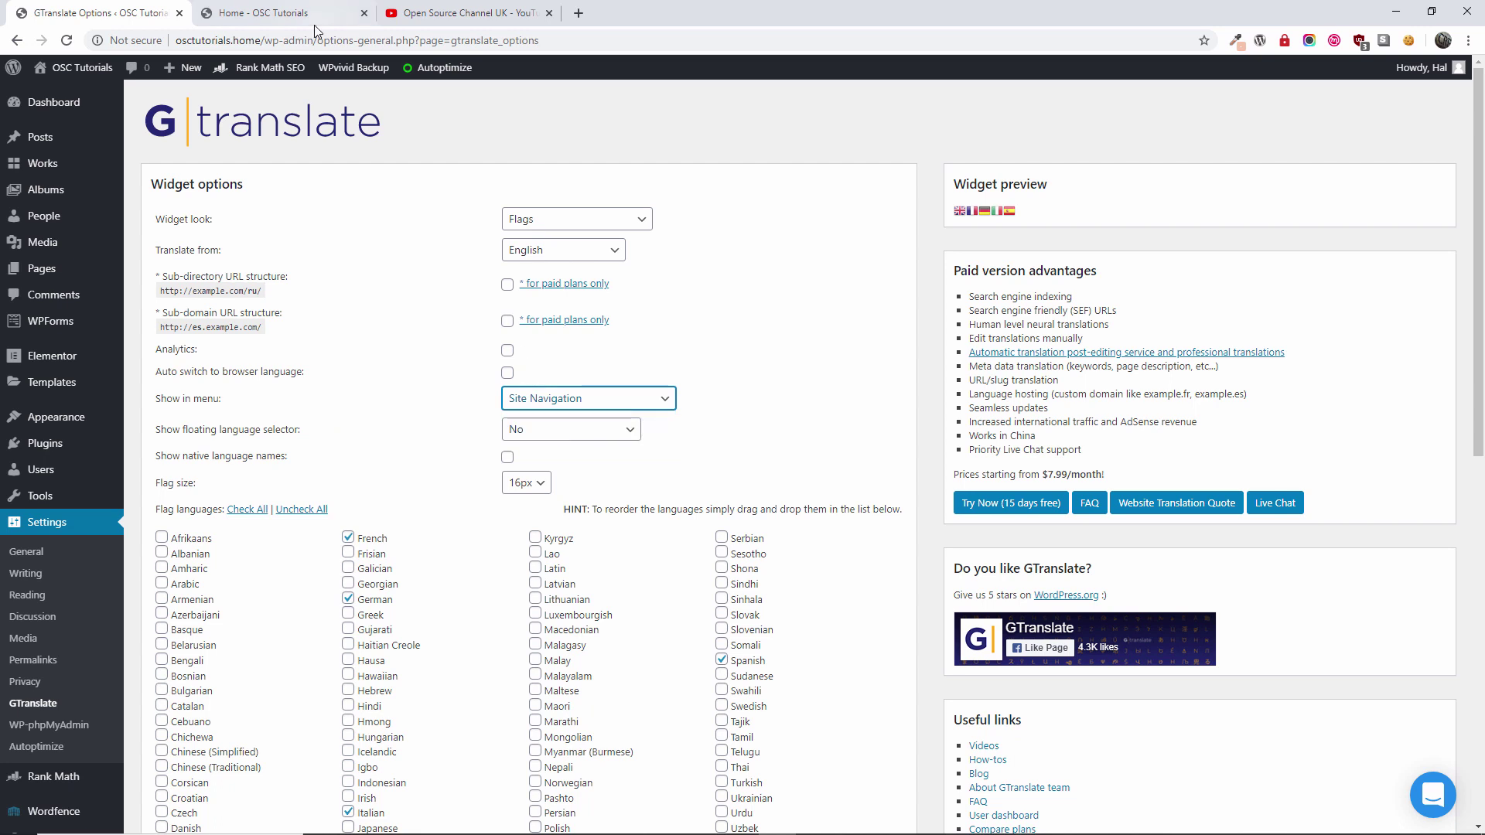
click(278, 13)
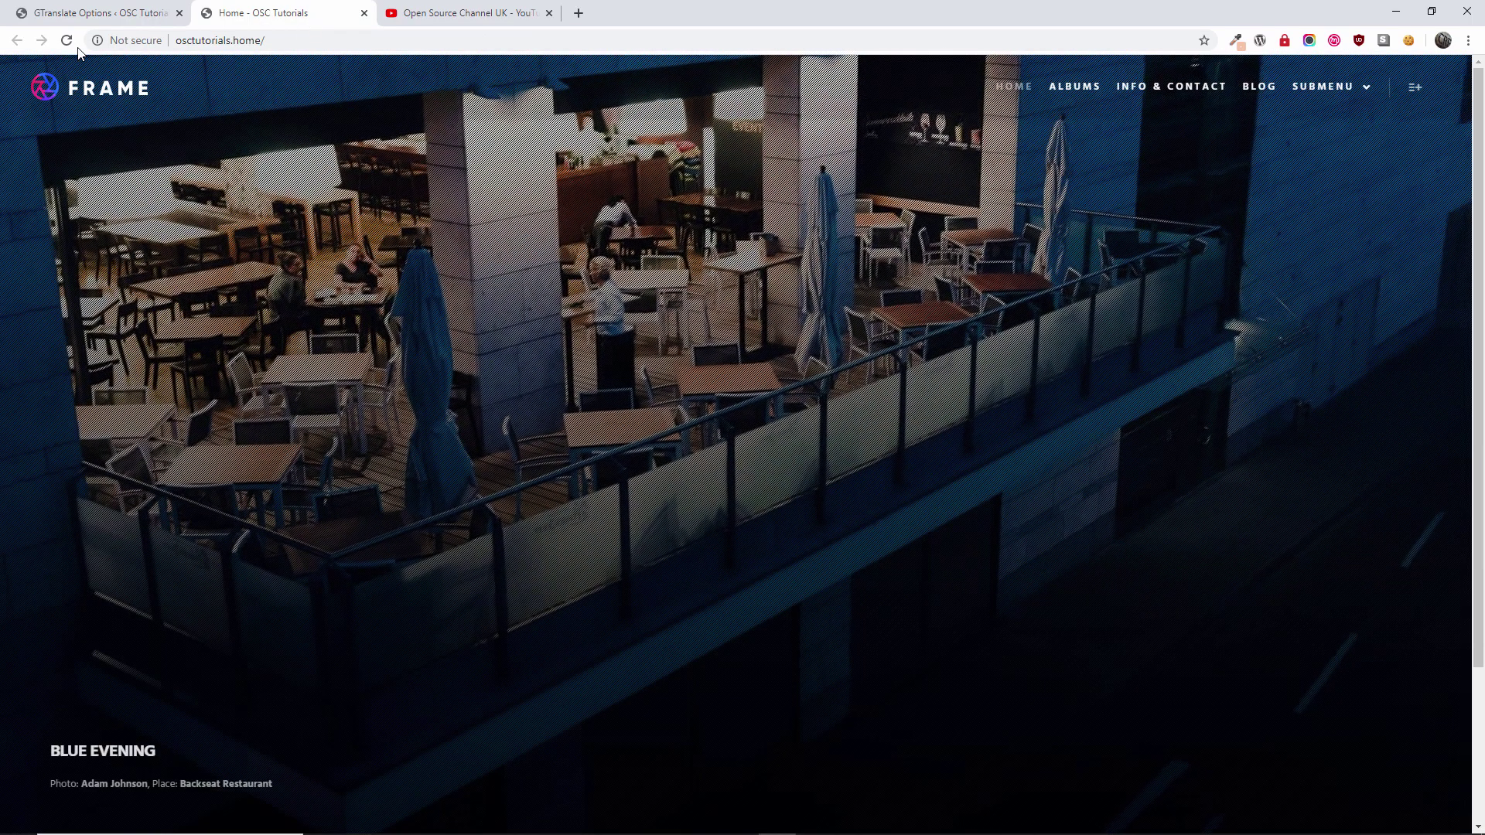
Reload the FRAME homepage to reveal the English, French, German, Italian and Spanish flags.
click(67, 44)
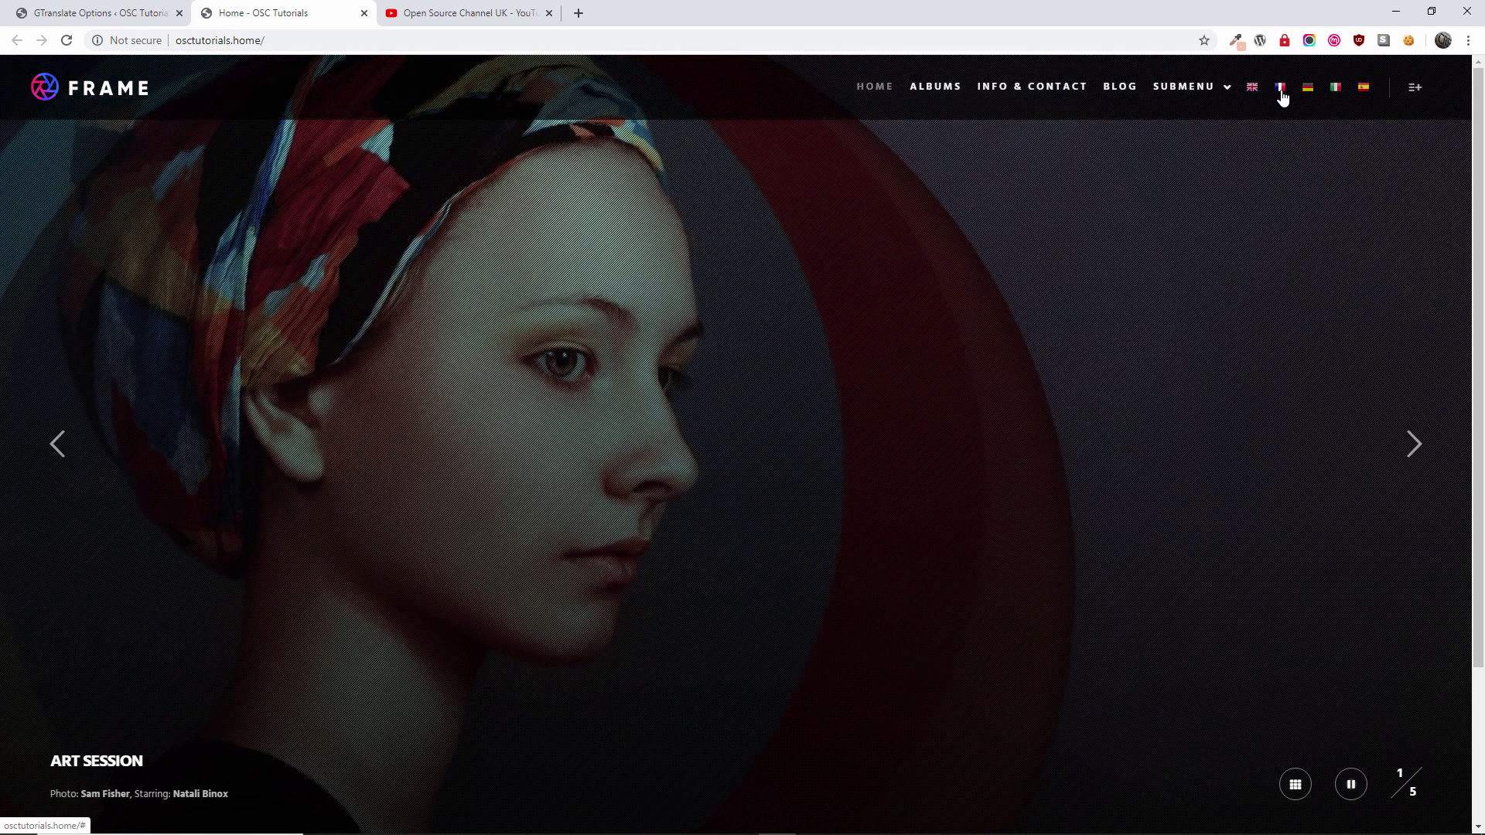
Uncheck Spanish and Italian, keep flag size at 16px, and save the GTranslate settings.
click(136, 8)
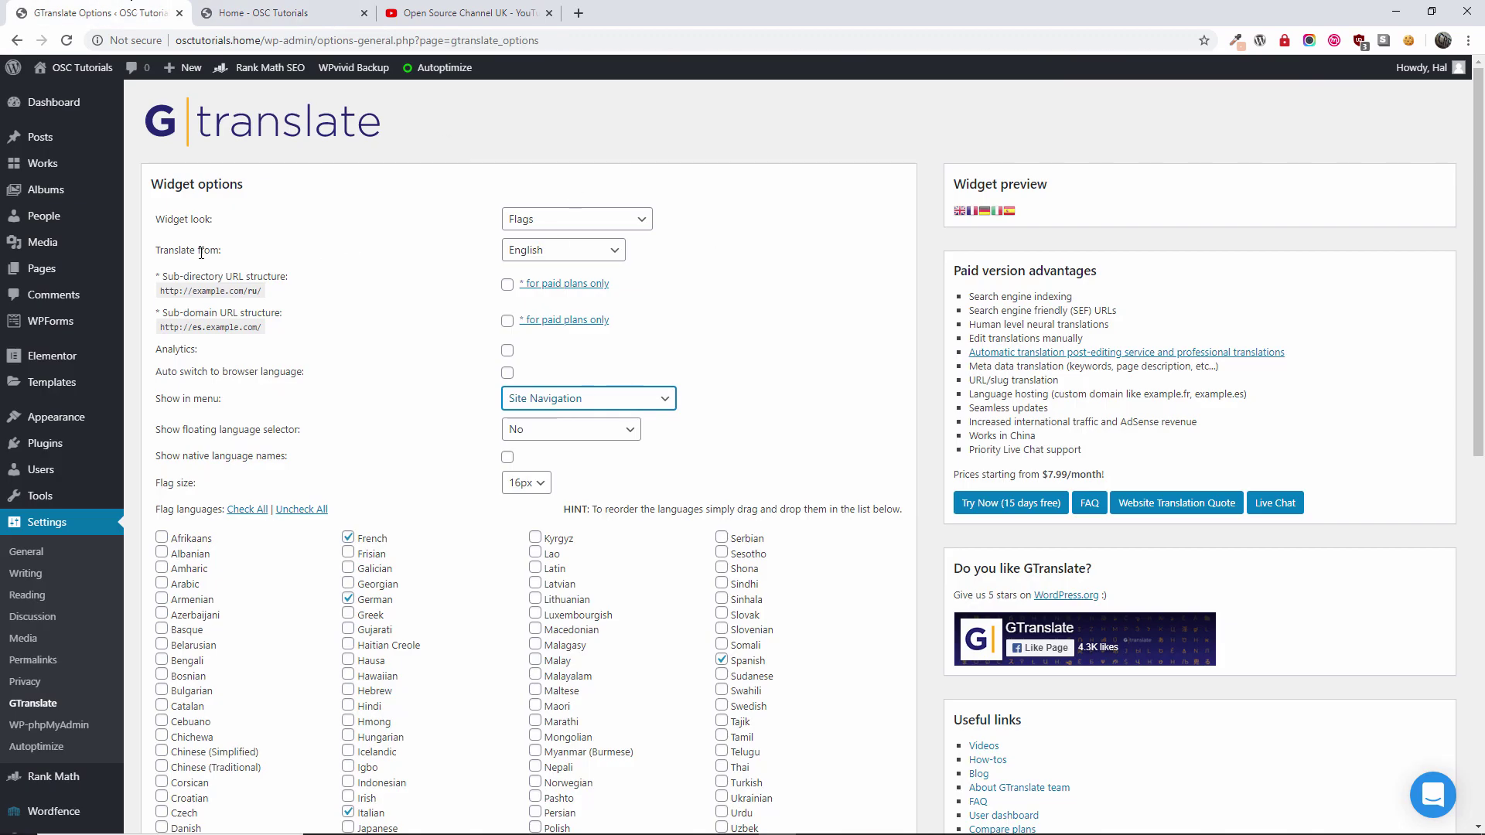
drag(187, 250, 239, 252)
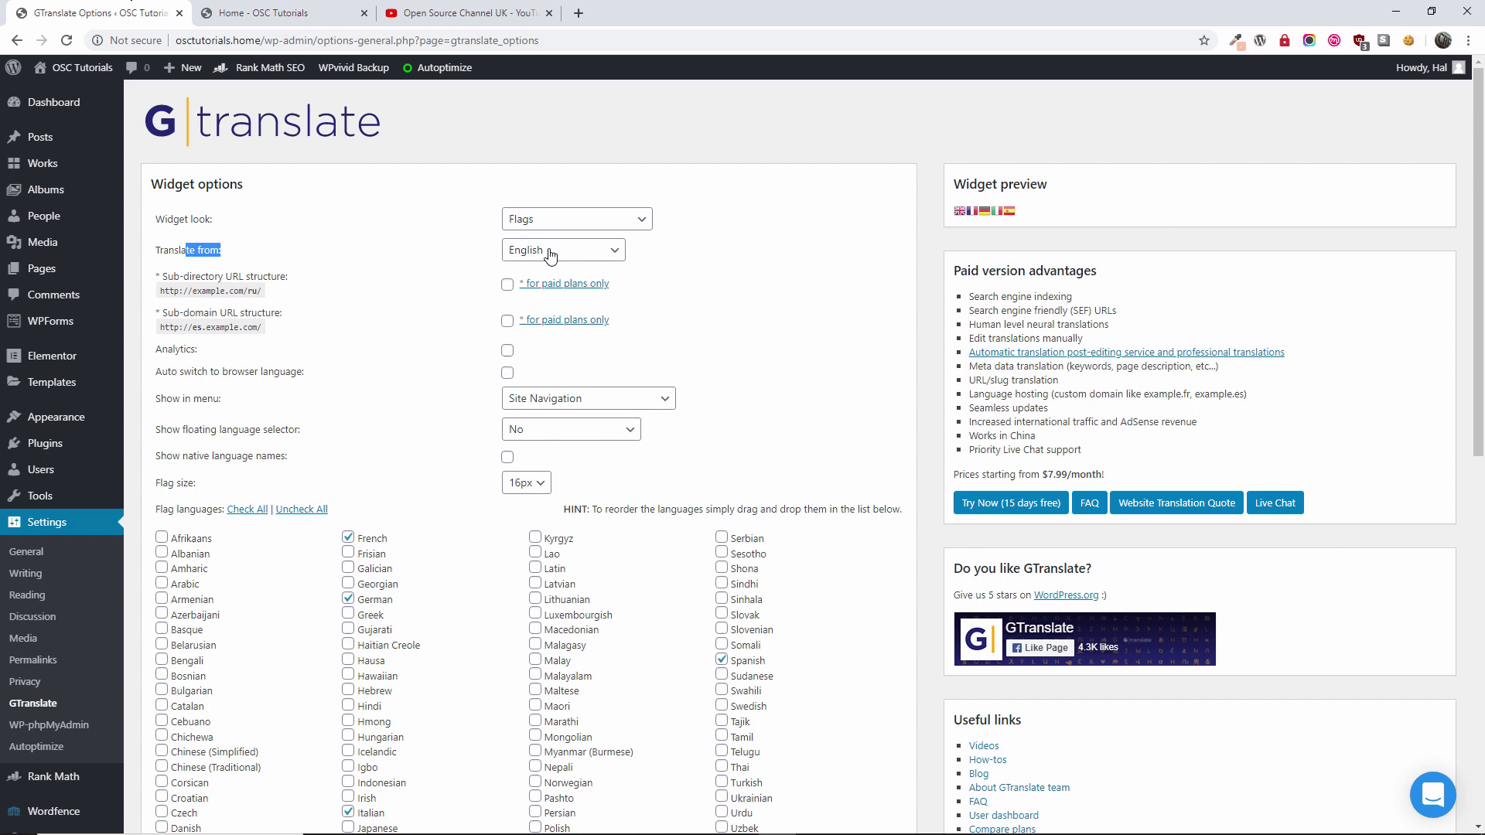
scroll(551, 251, down, 4)
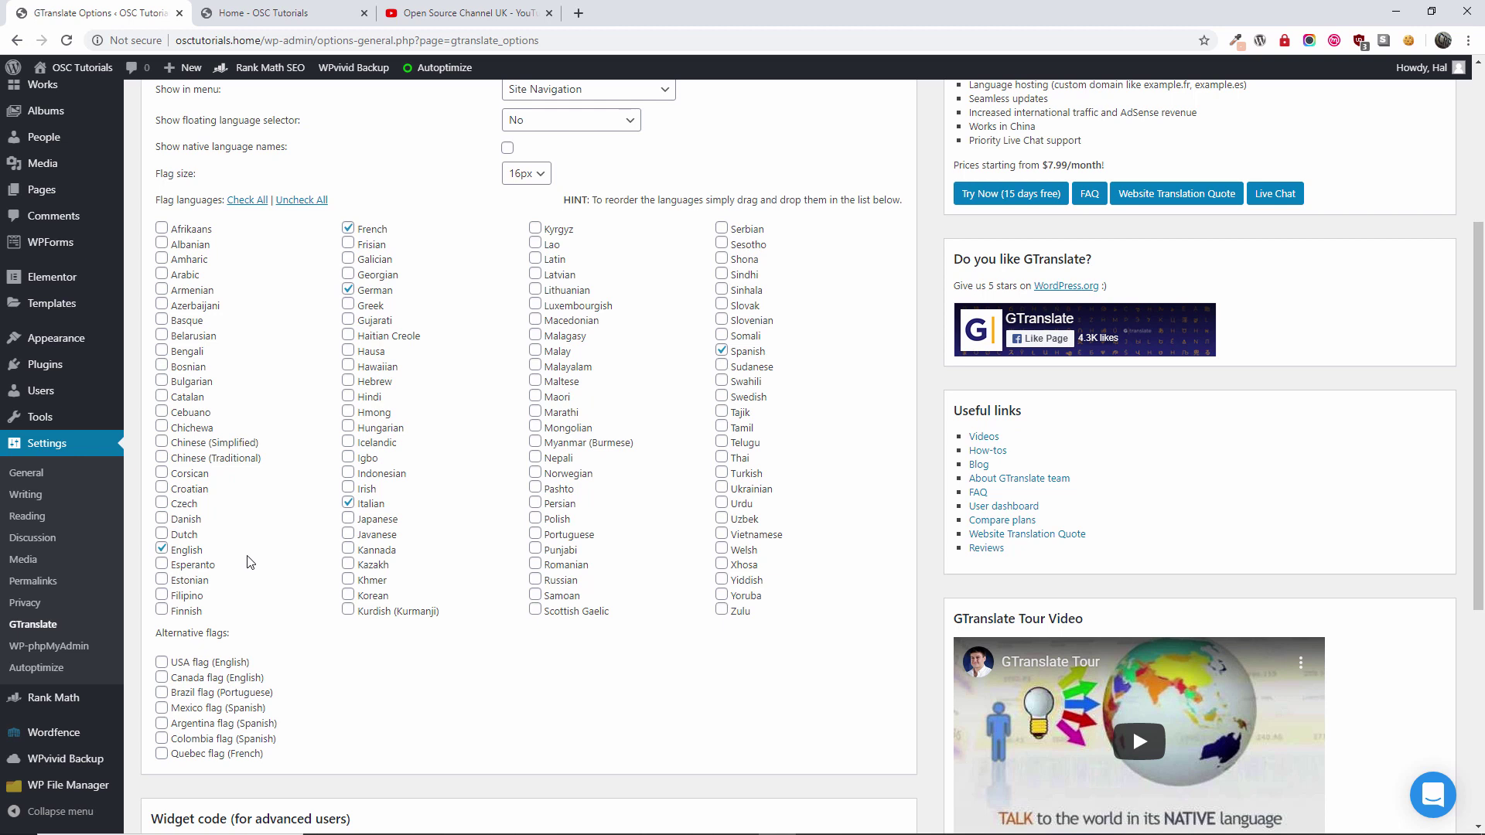
scroll(249, 563, up, 1)
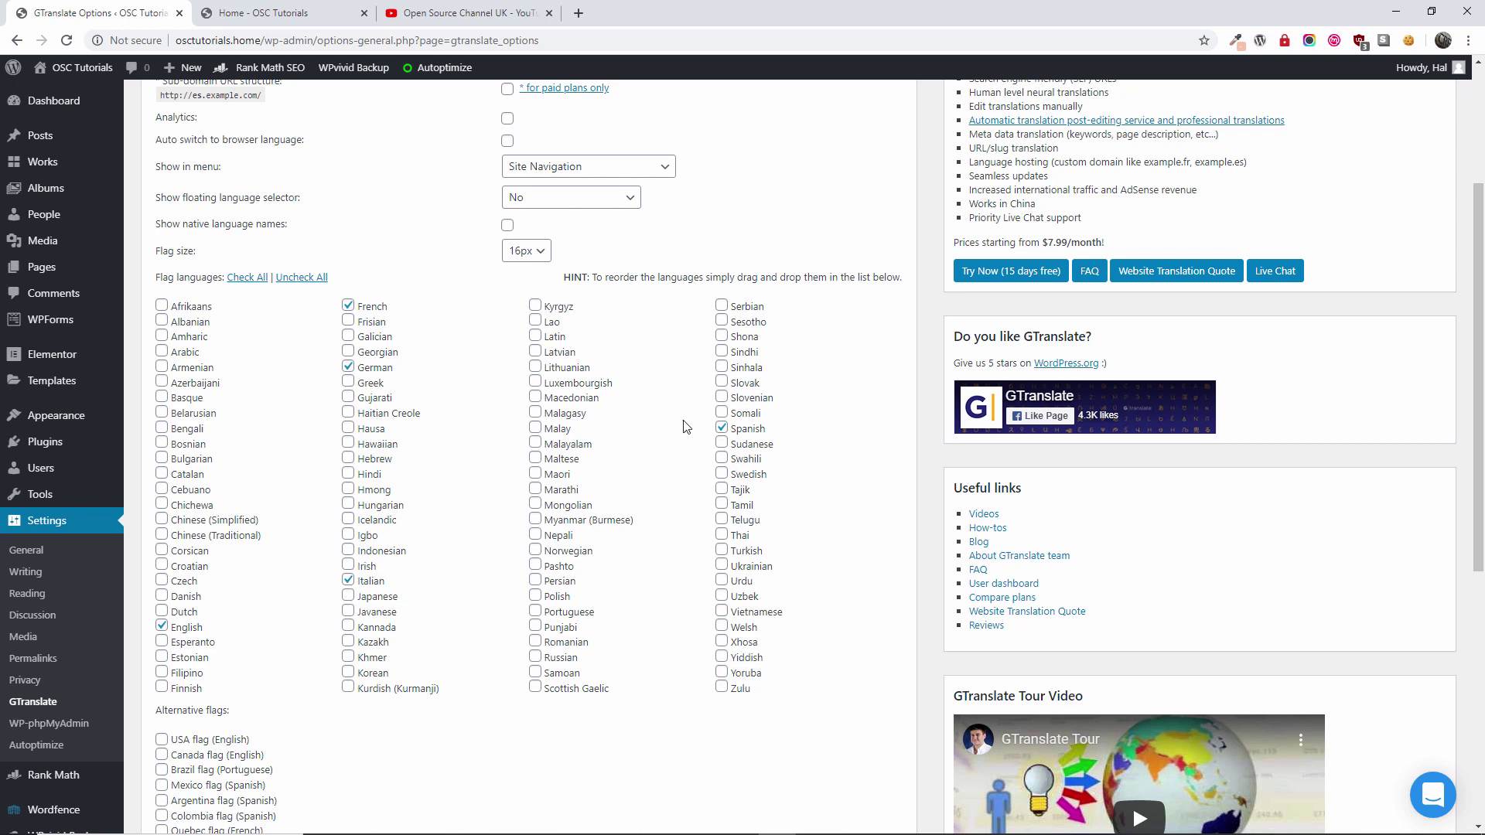
click(722, 429)
click(348, 581)
click(528, 255)
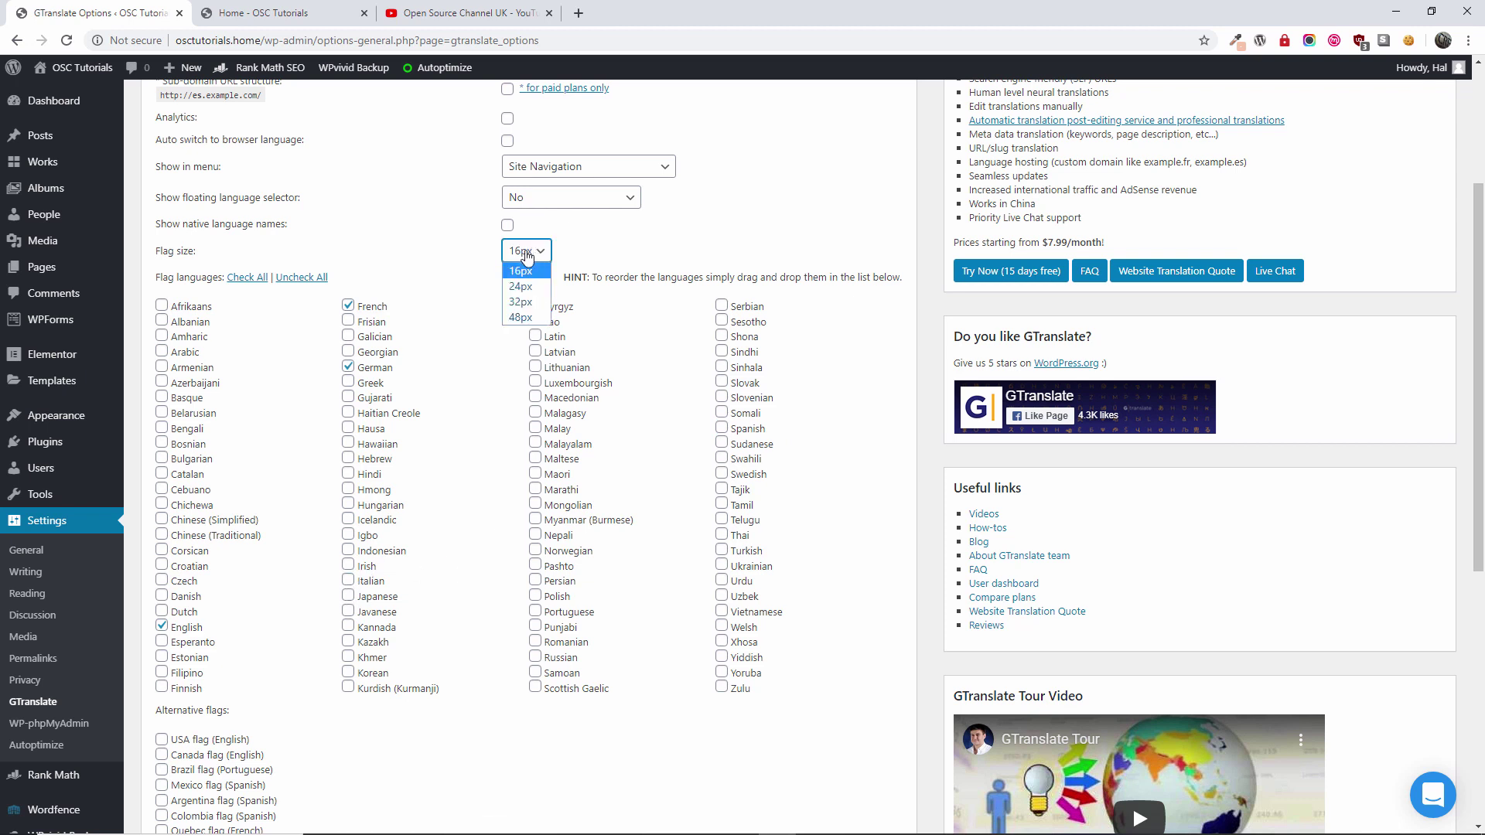
click(624, 255)
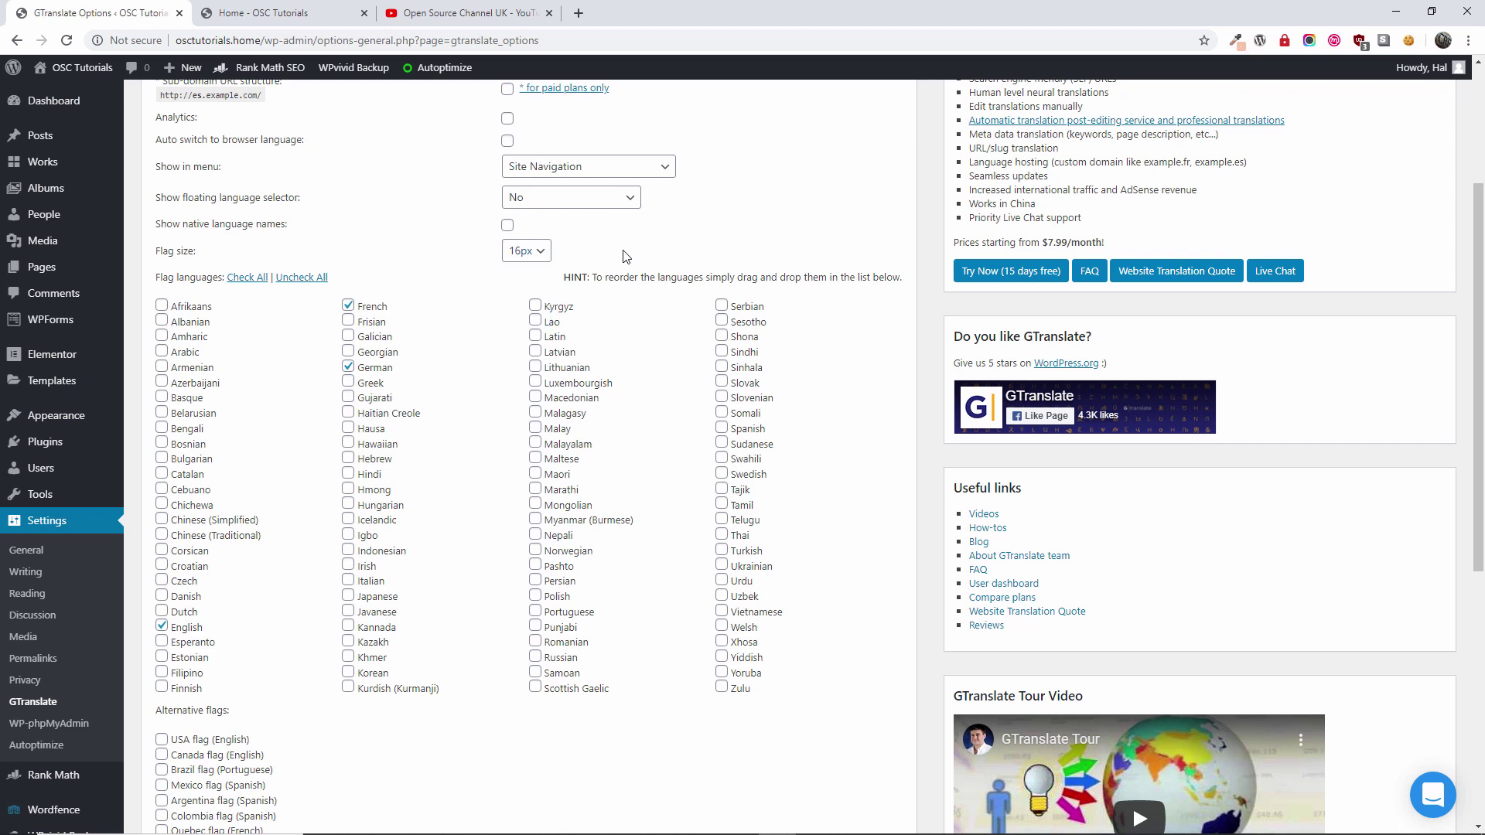
scroll(594, 322, down, 6)
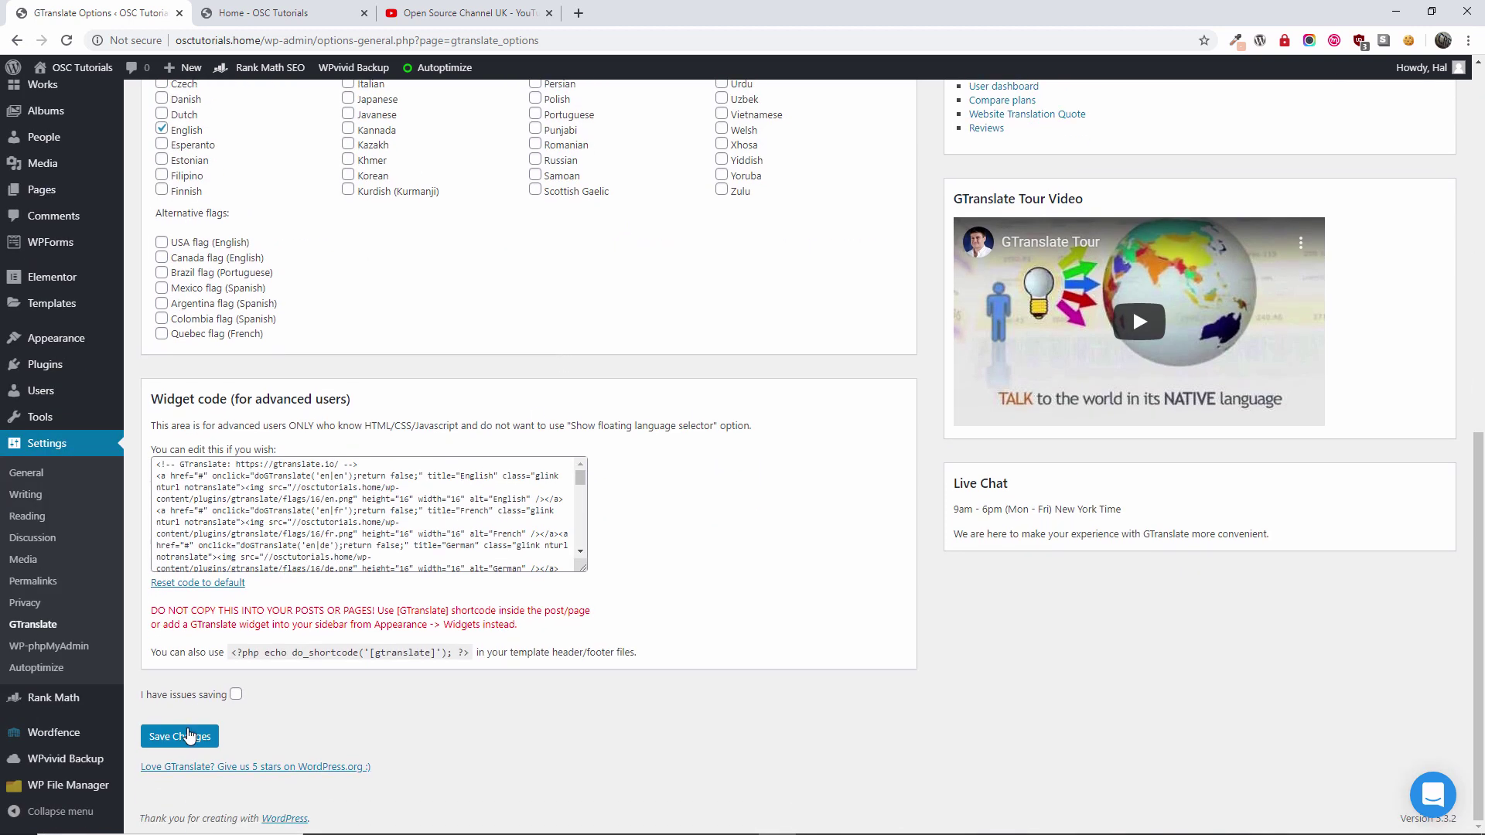
click(184, 733)
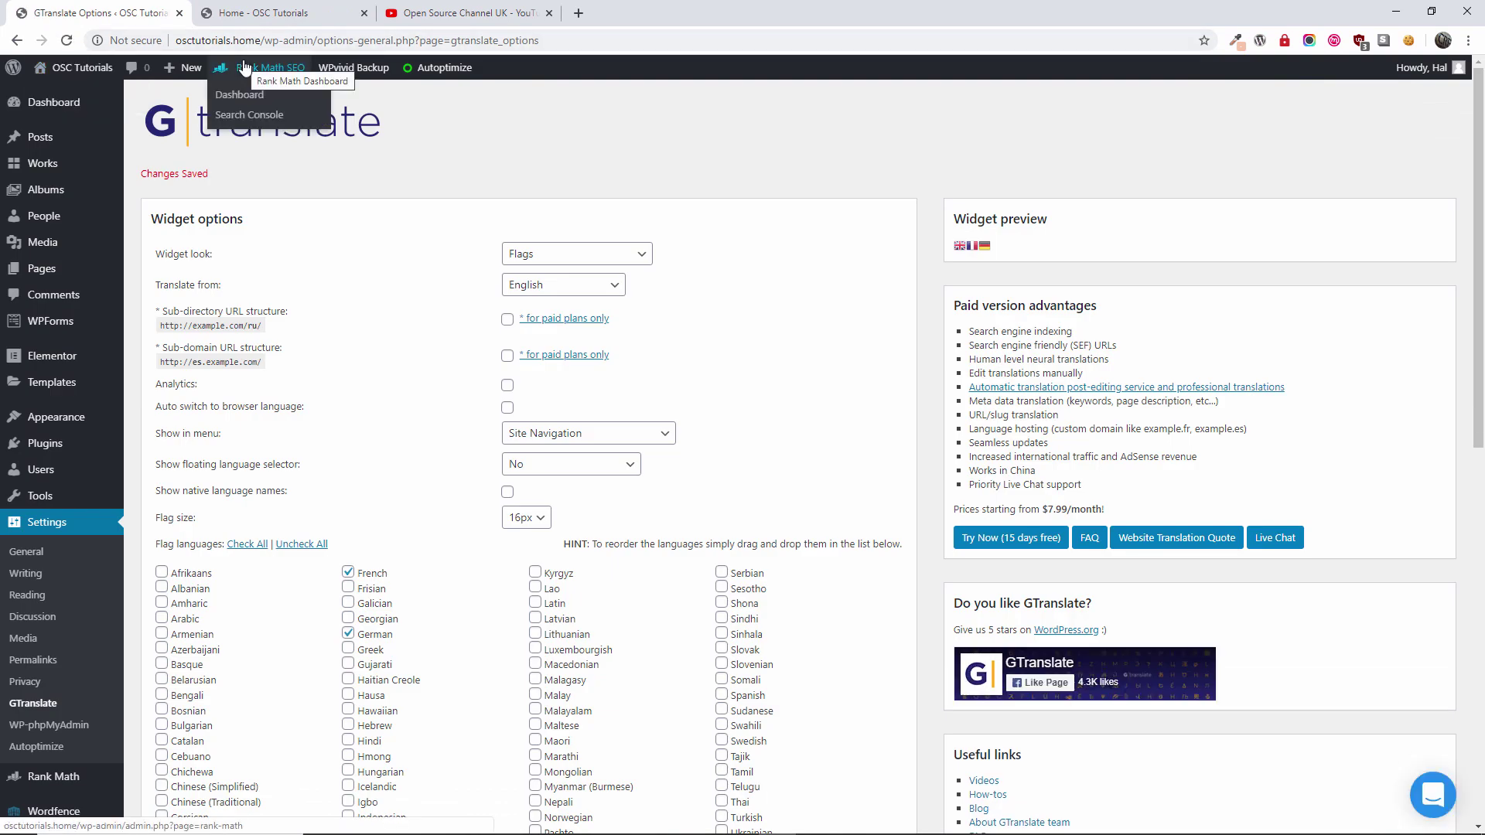
Translate the homepage into French, back to English, then French again using the header flags.
click(259, 13)
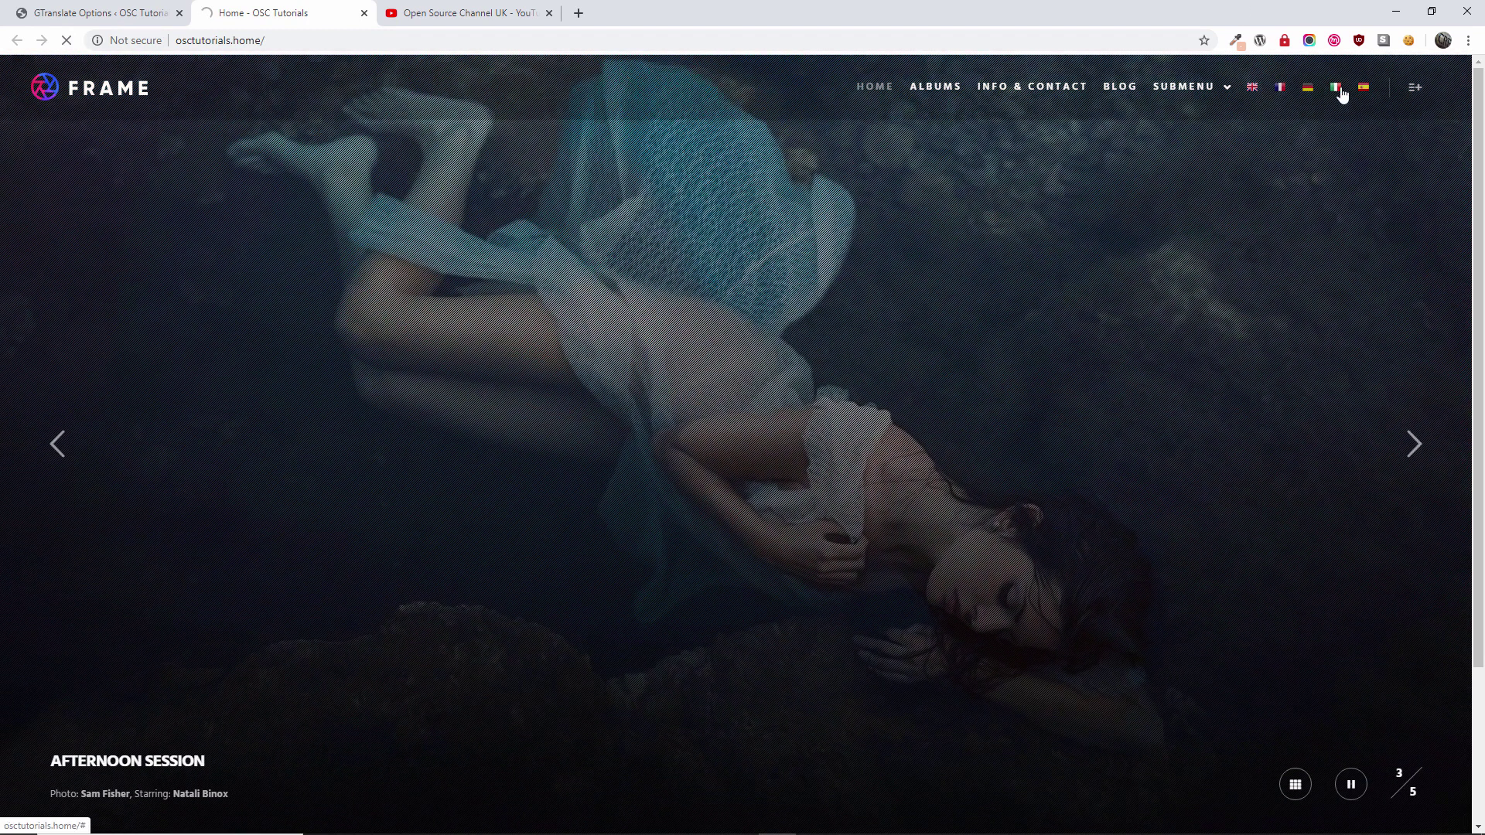
click(1298, 93)
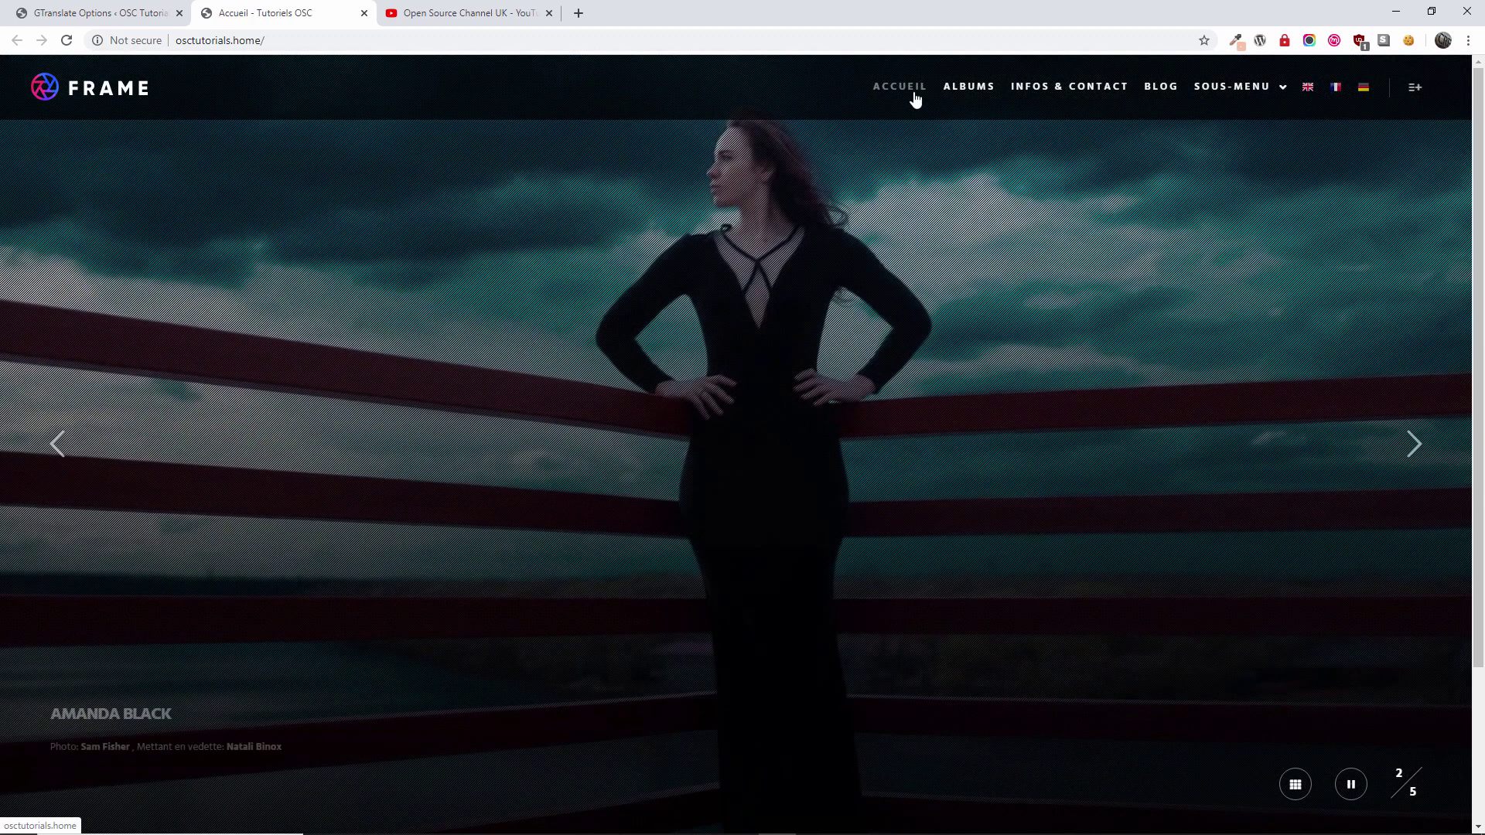
click(1360, 95)
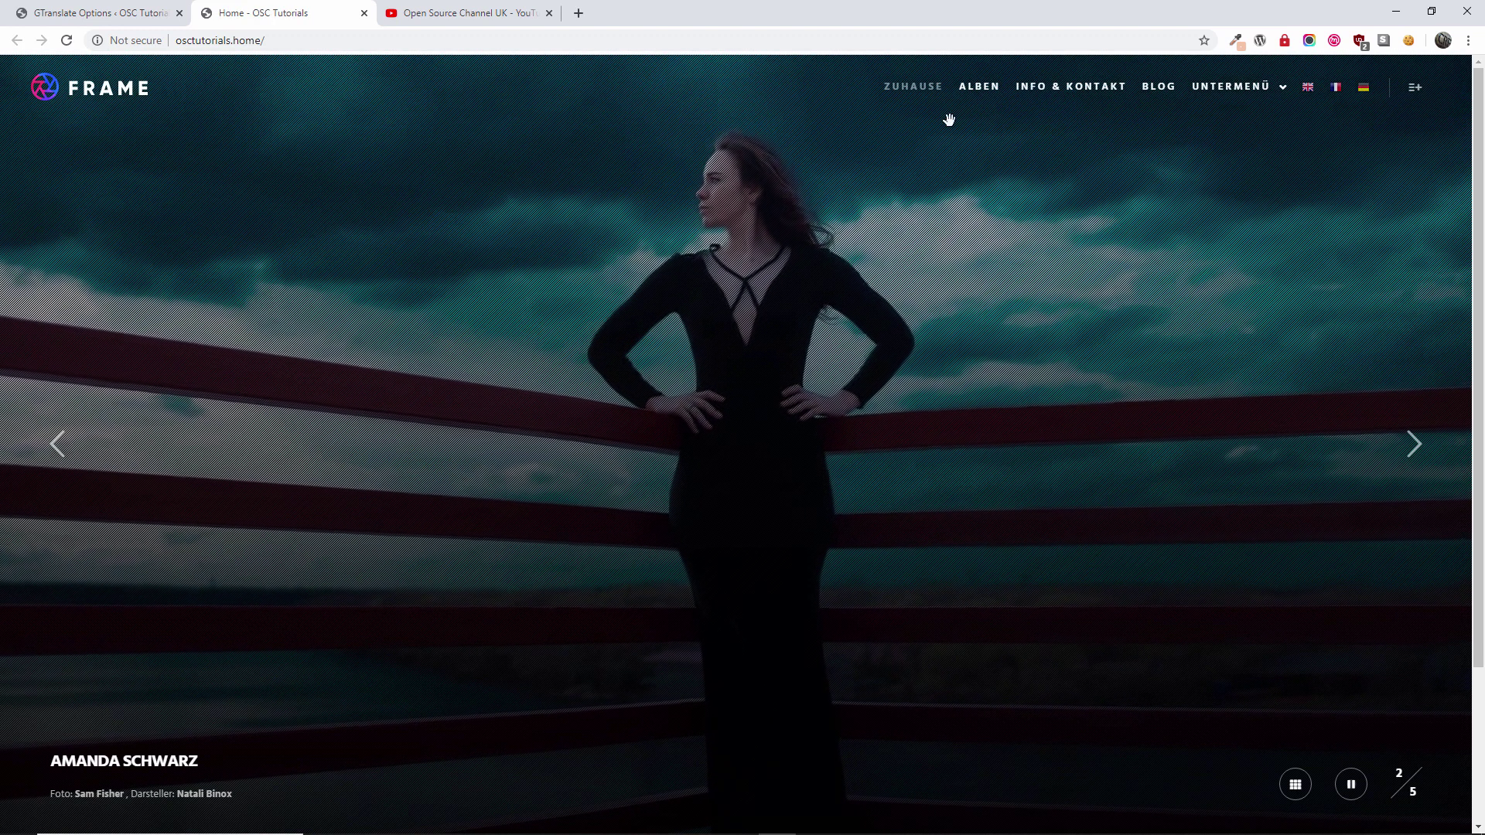
click(1336, 127)
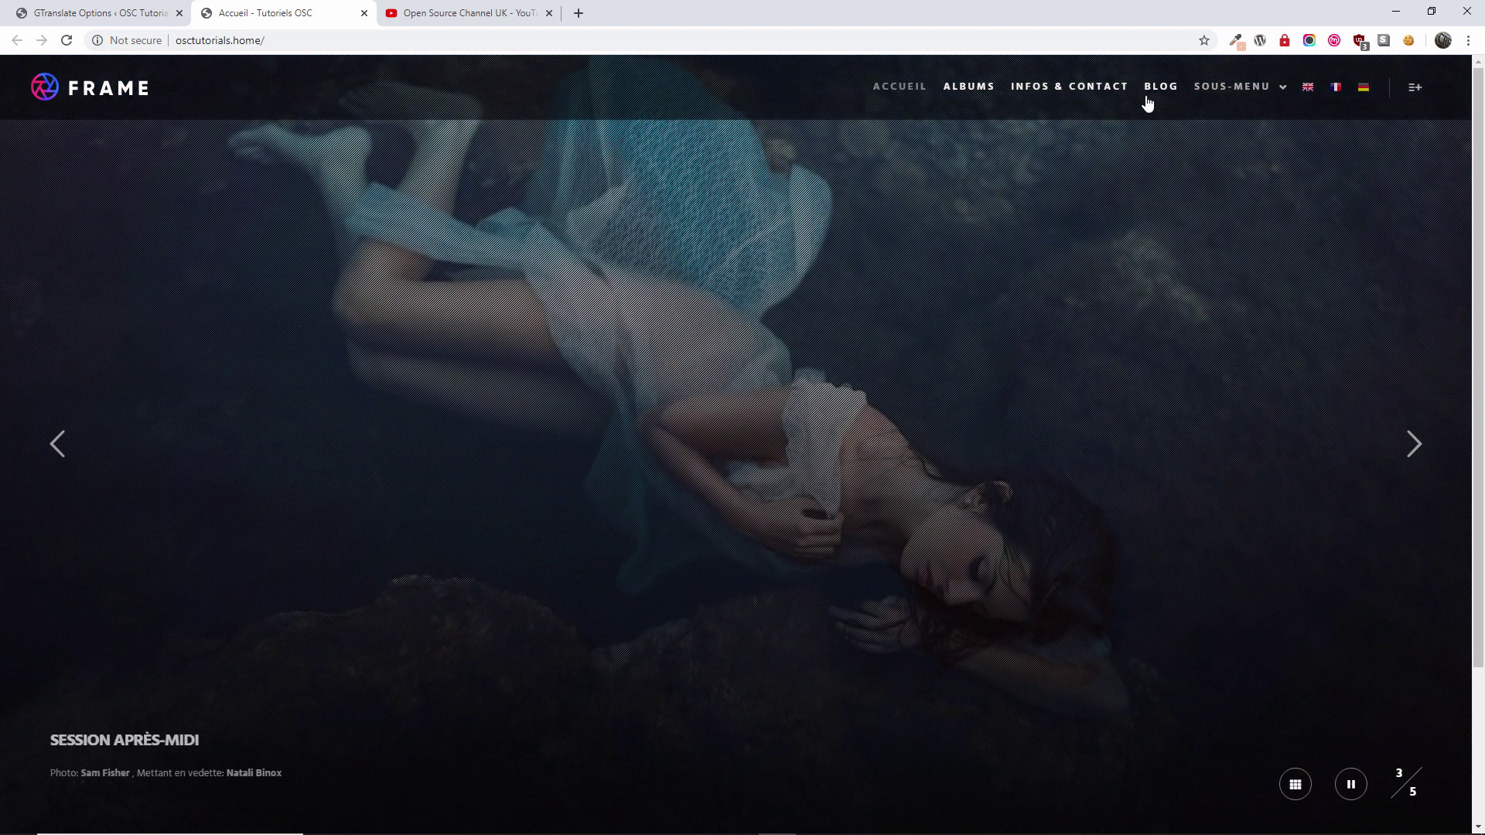
View the Blog page translated into German, then back into English.
click(1153, 102)
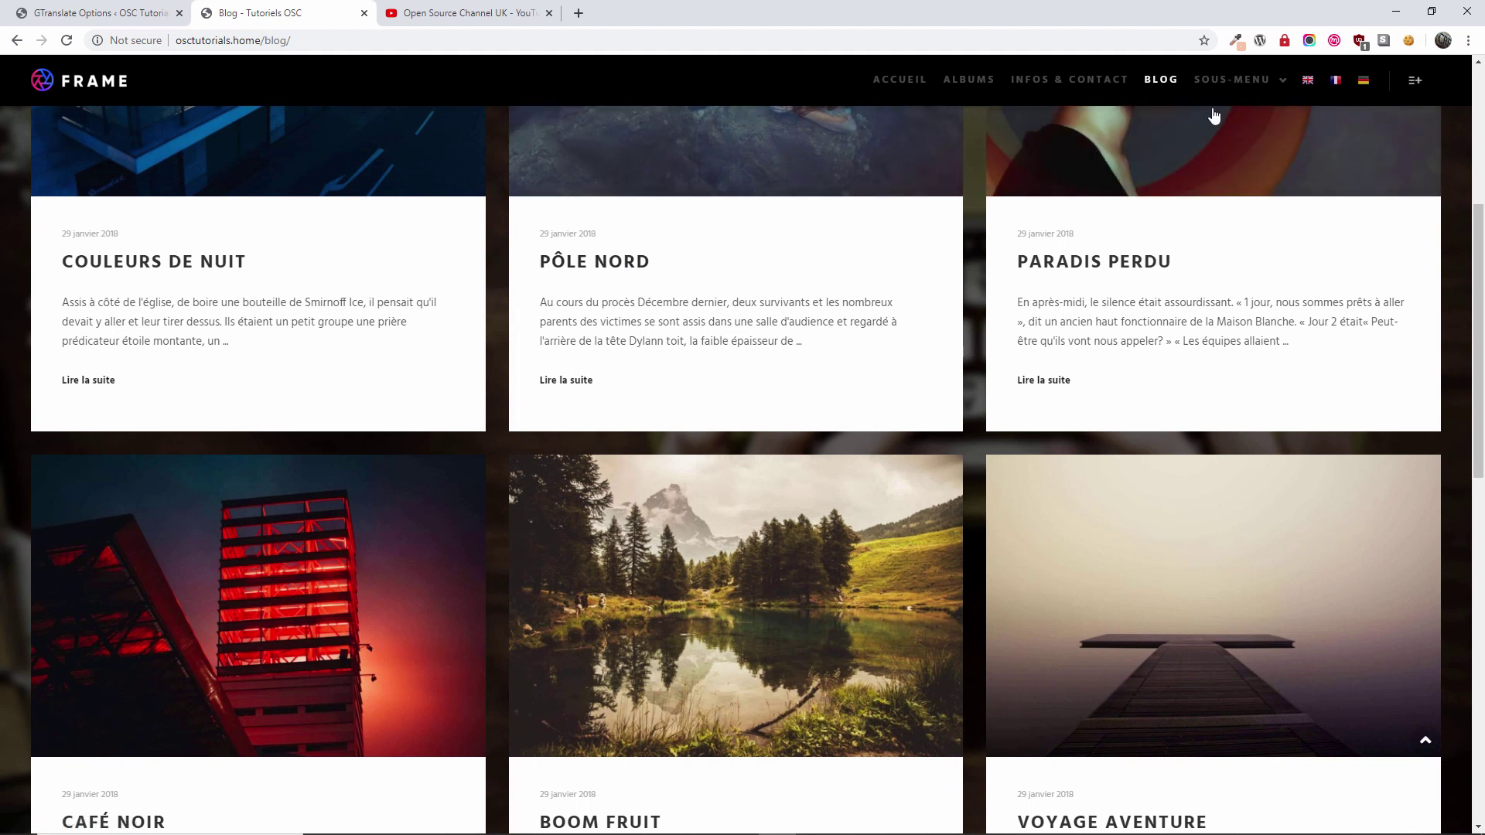
click(1333, 82)
click(1363, 81)
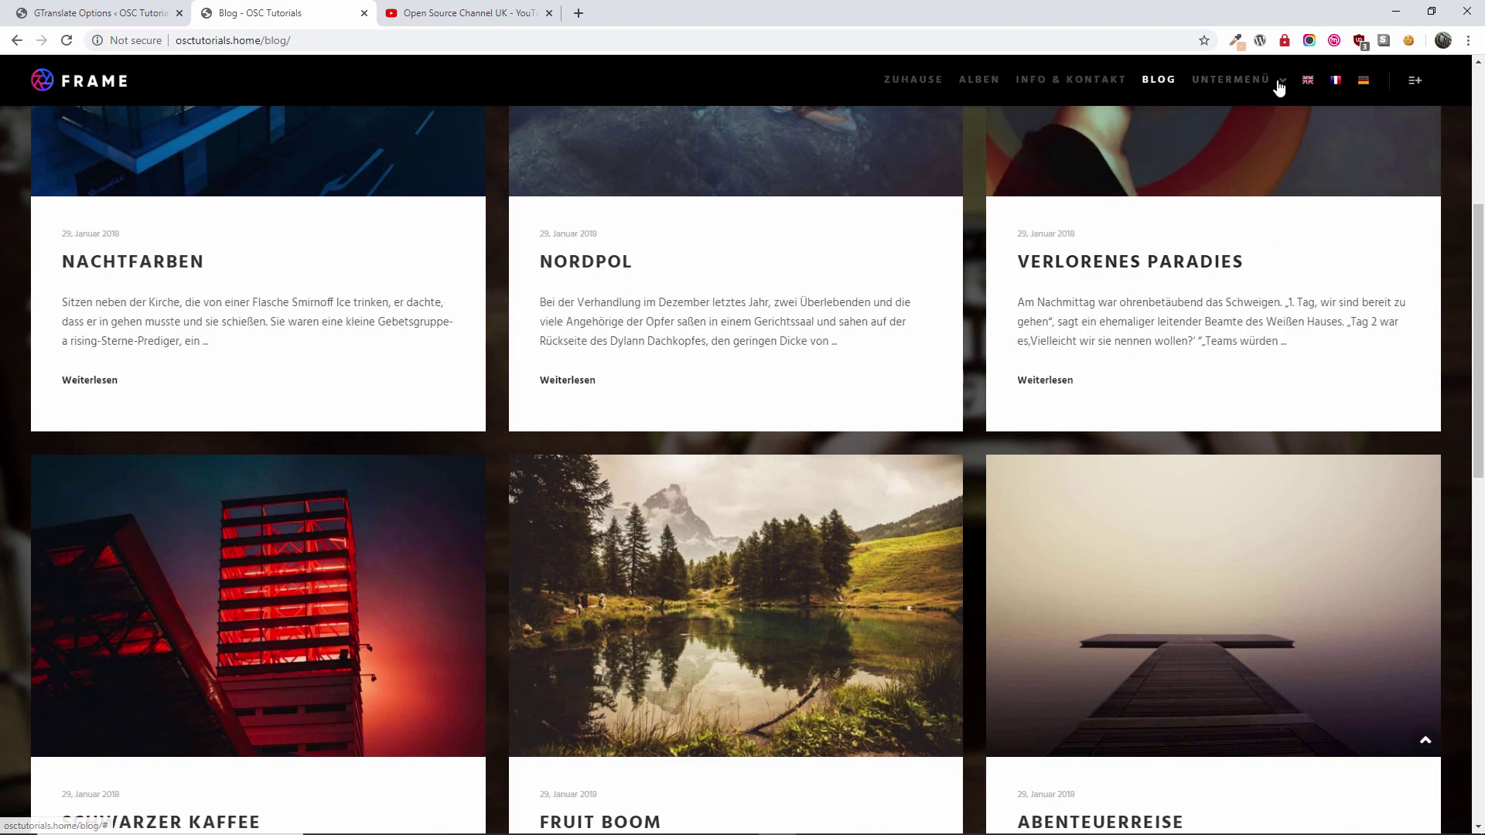
click(1308, 80)
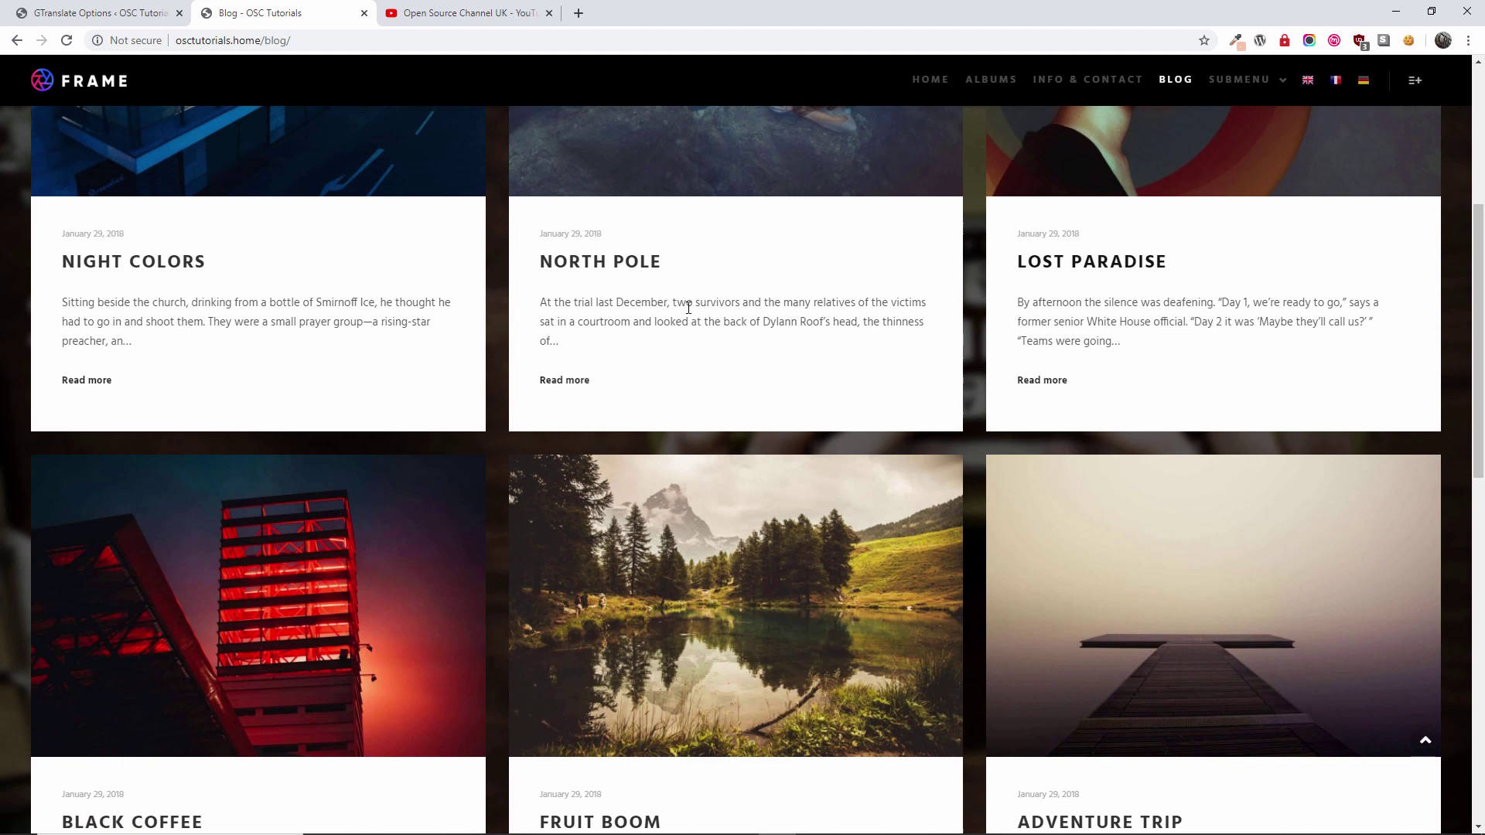
Read the North Pole post in French, German, and finally English again.
click(619, 263)
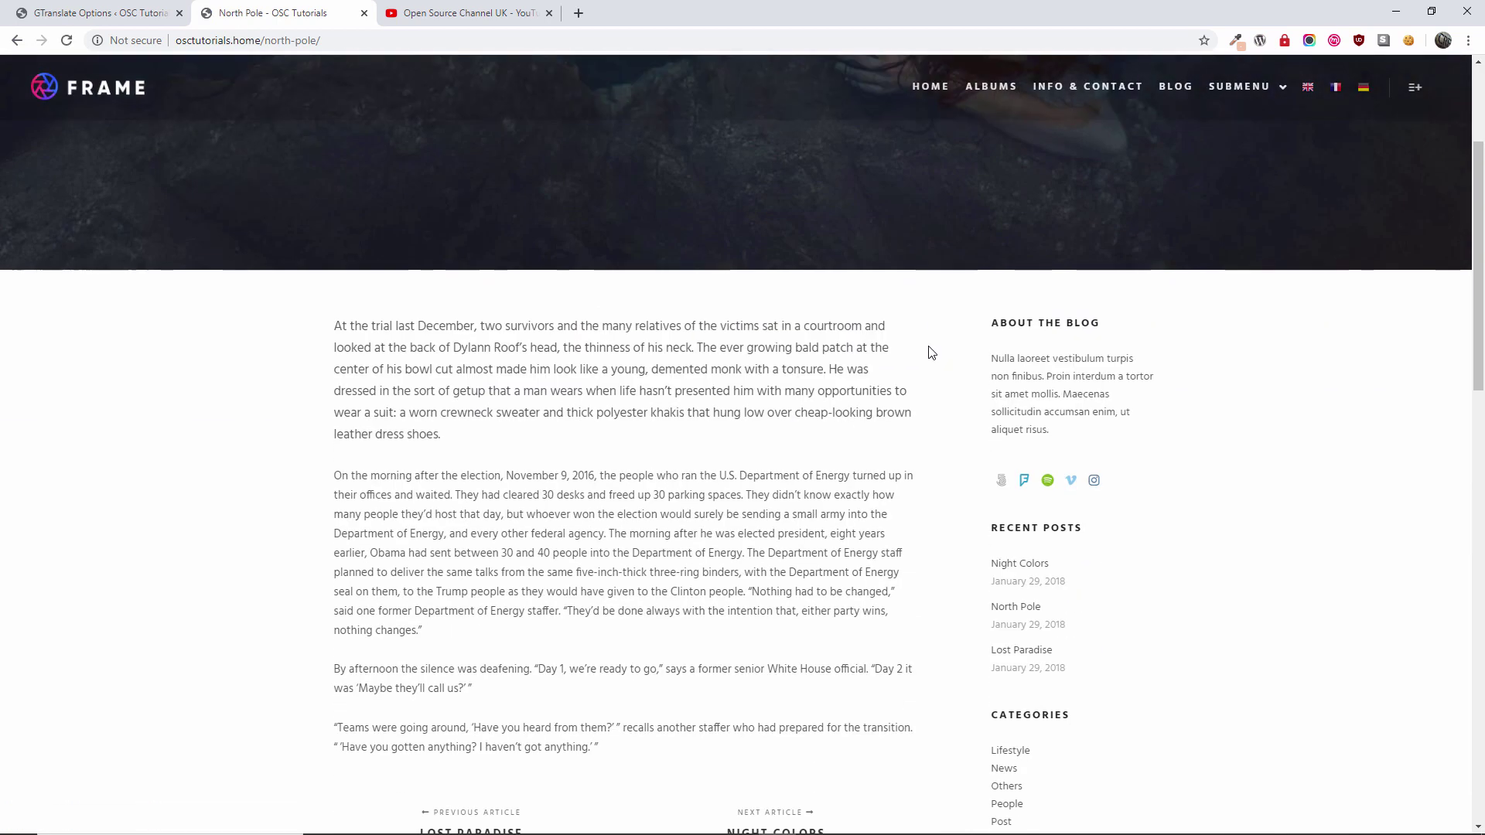
click(1336, 81)
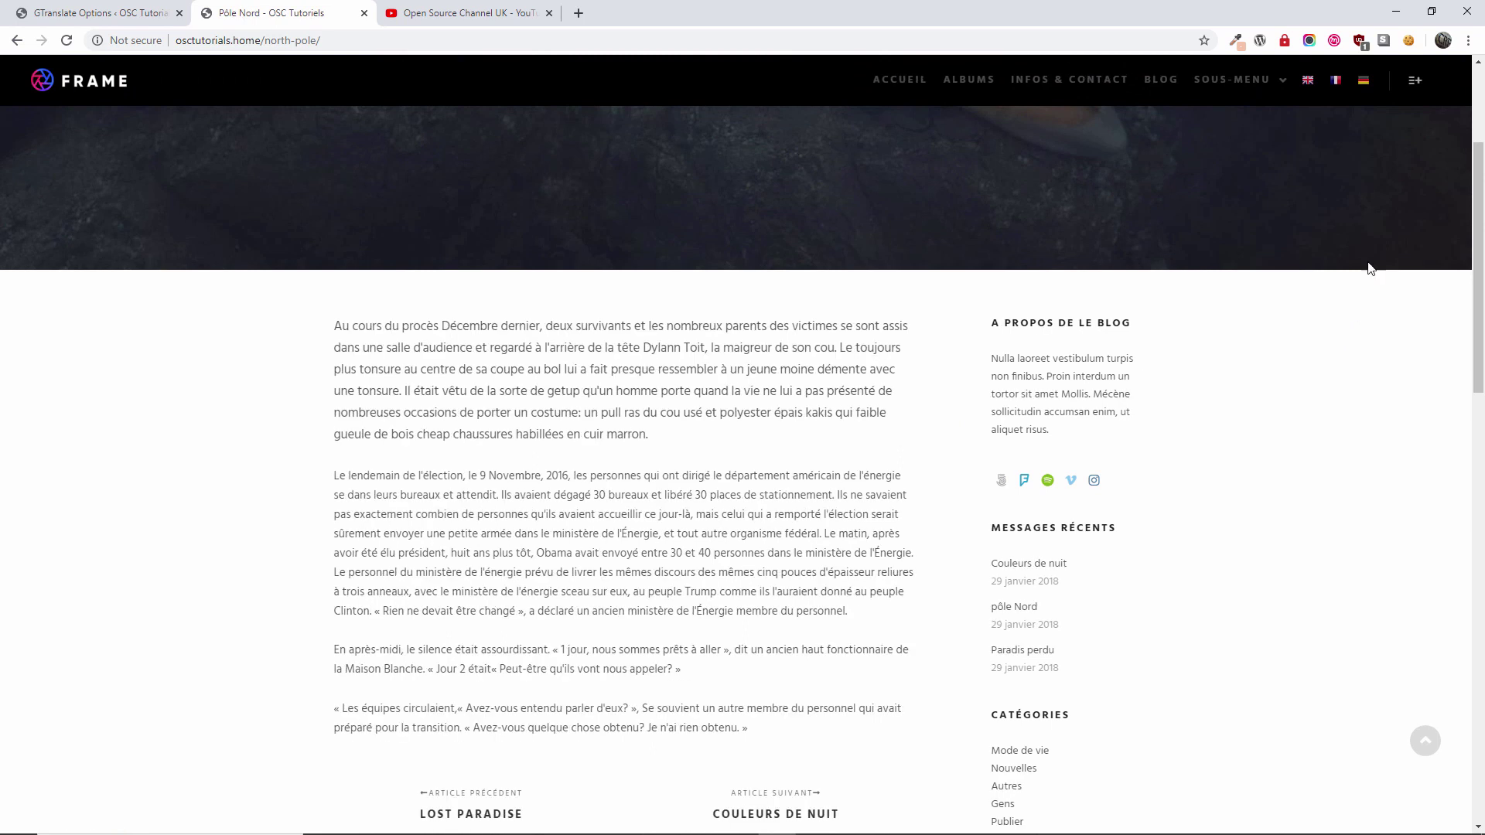
click(1368, 81)
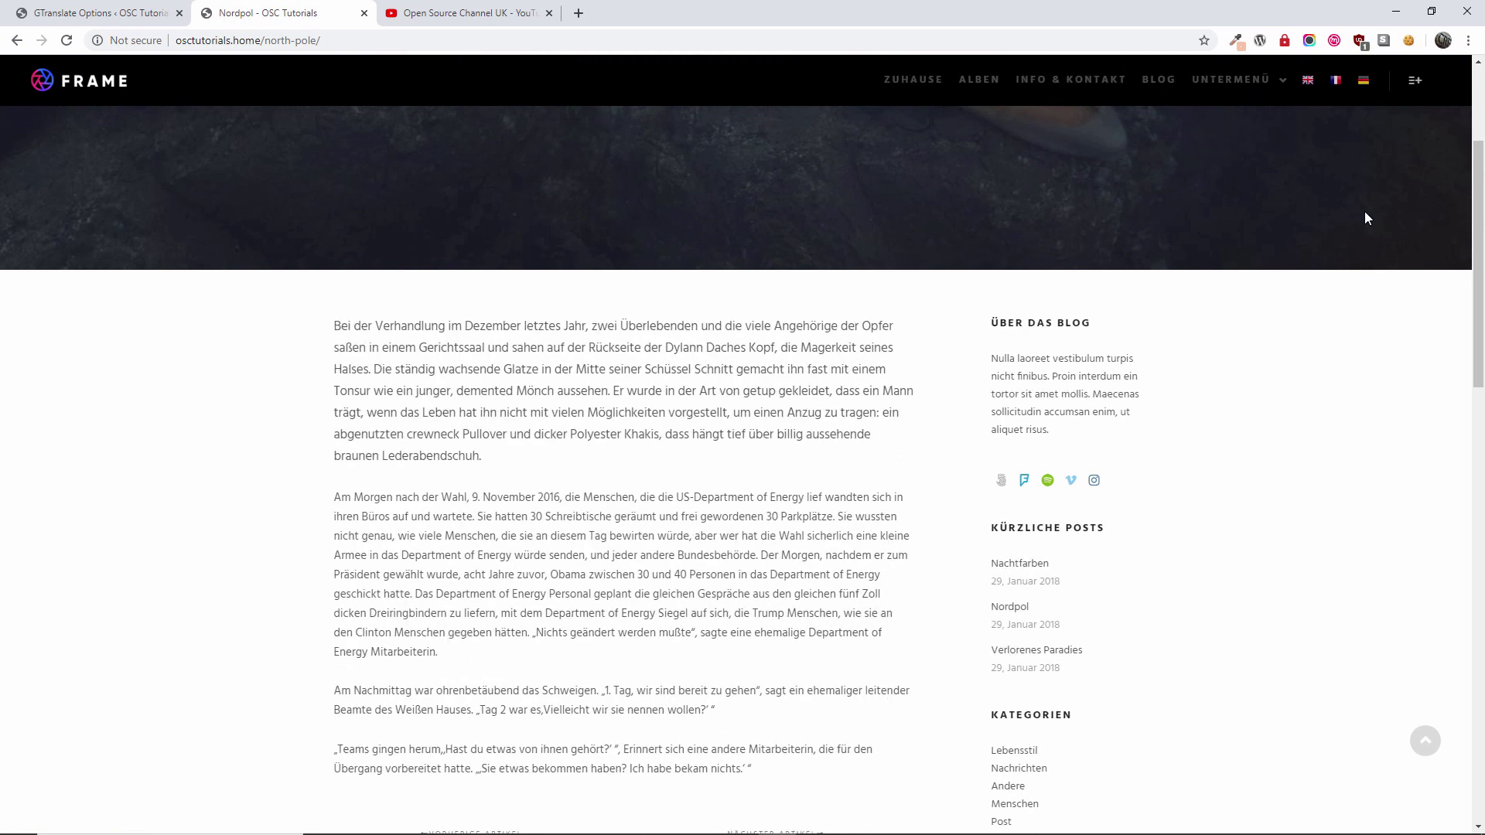
scroll(1369, 210, down, 2)
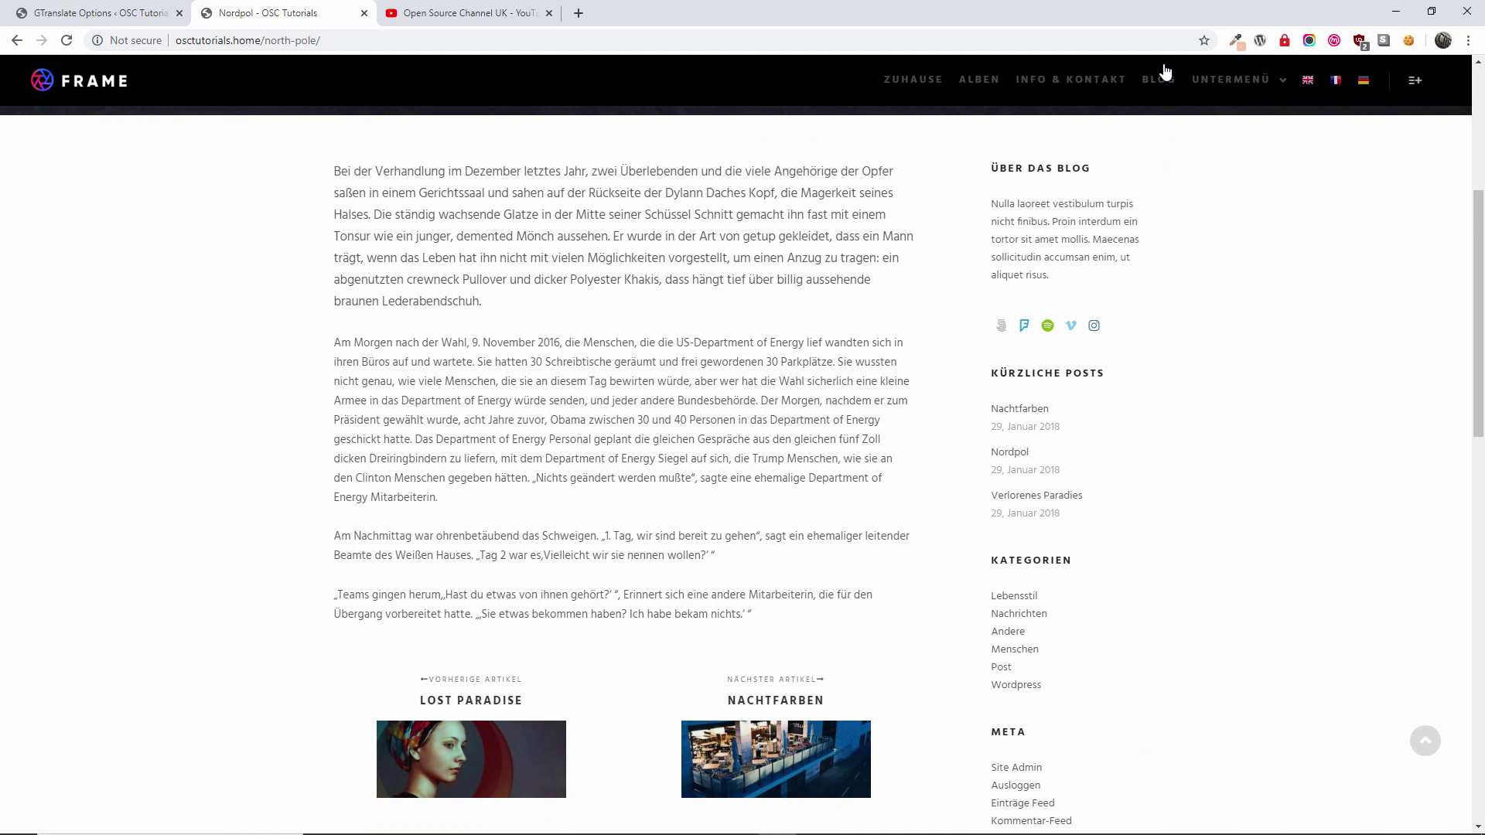
scroll(1158, 428, down, 15)
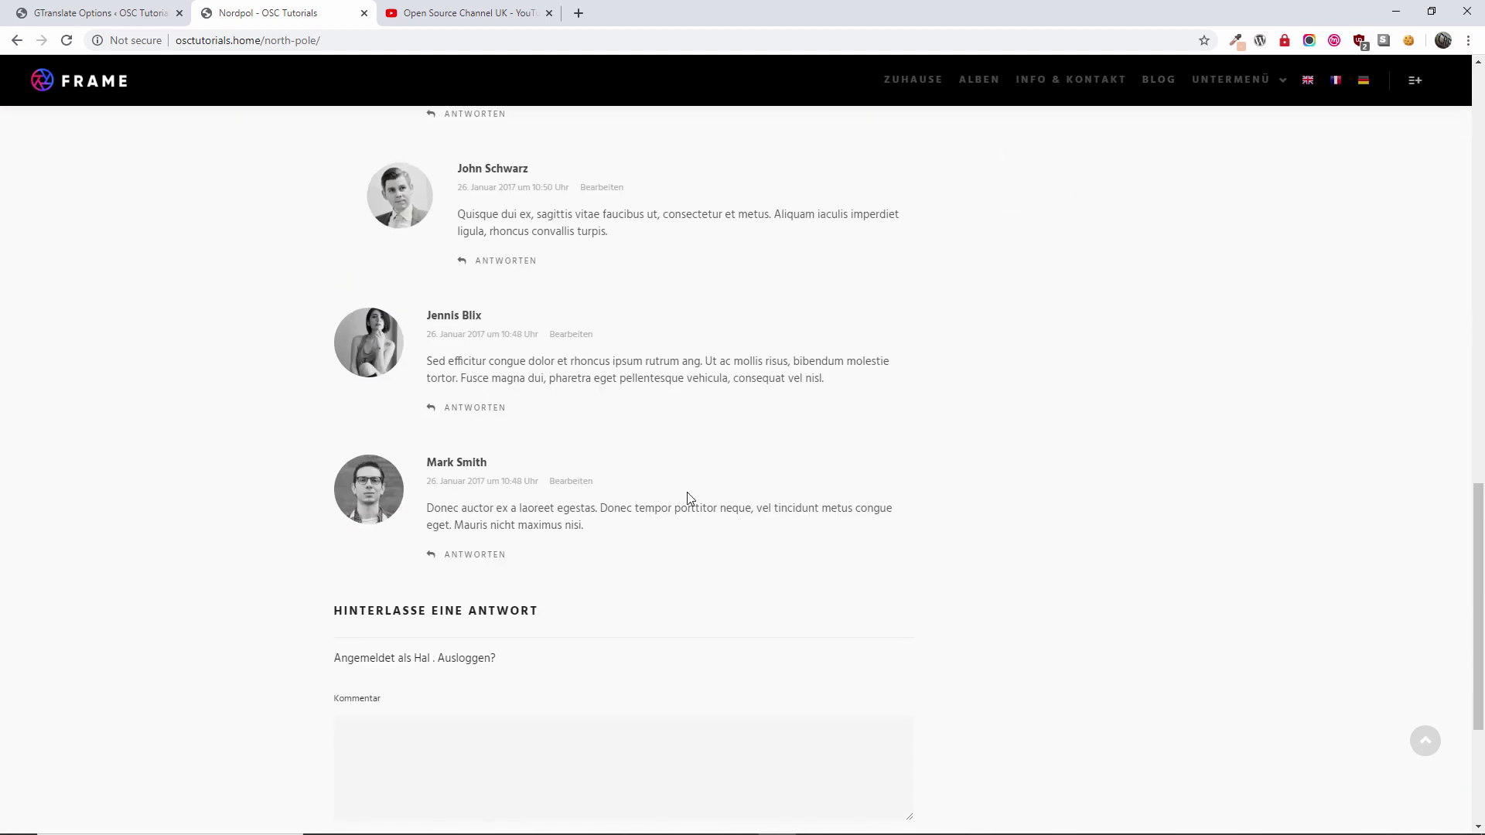
click(1309, 82)
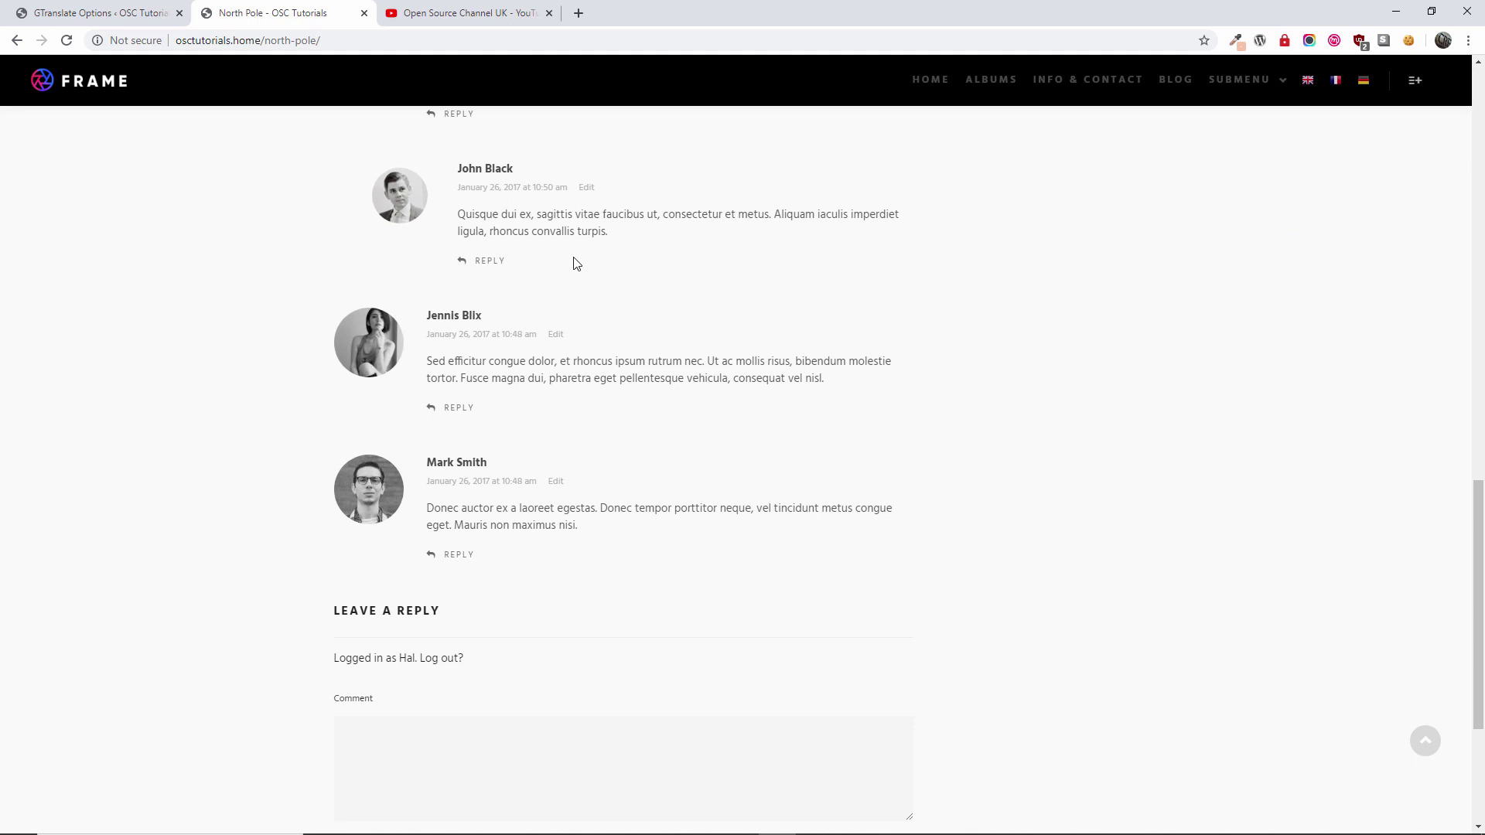
scroll(576, 263, up, 15)
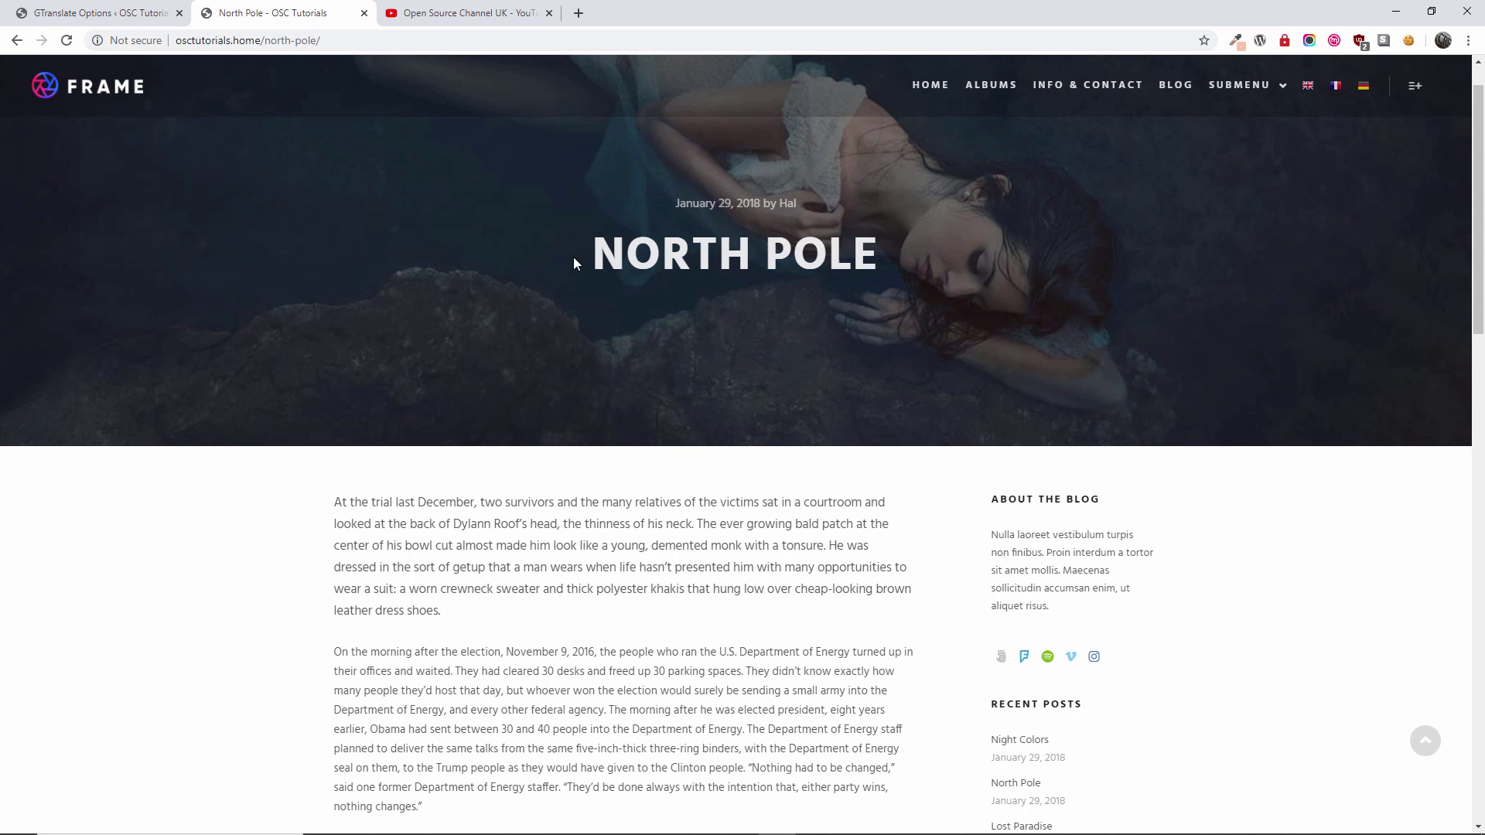
scroll(574, 257, down, 5)
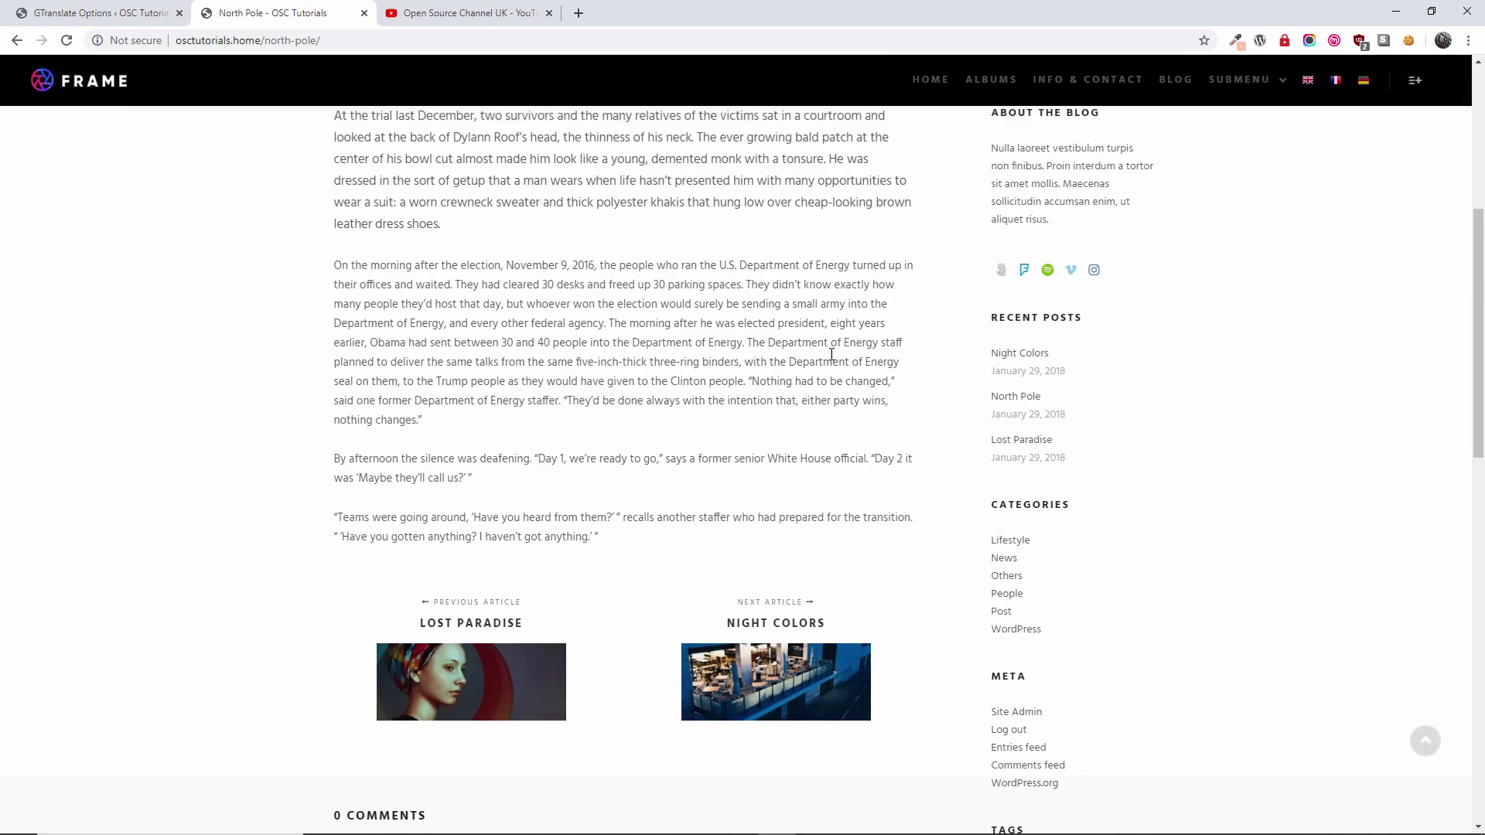
Set GTranslate's widget look to Flags and dropdown, save, and view the live site.
click(120, 8)
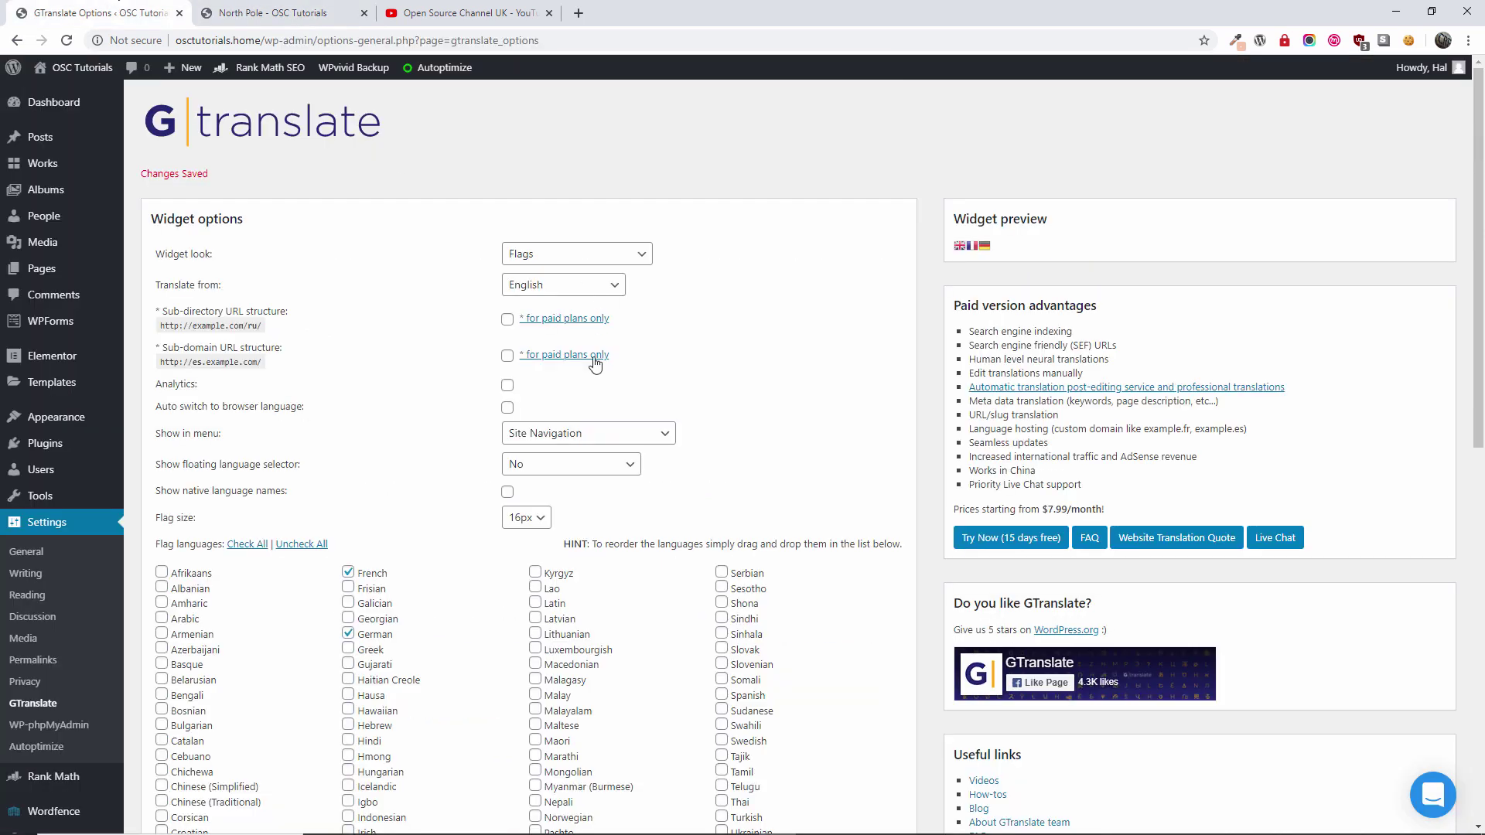
scroll(754, 360, down, 2)
scroll(755, 348, up, 2)
click(583, 259)
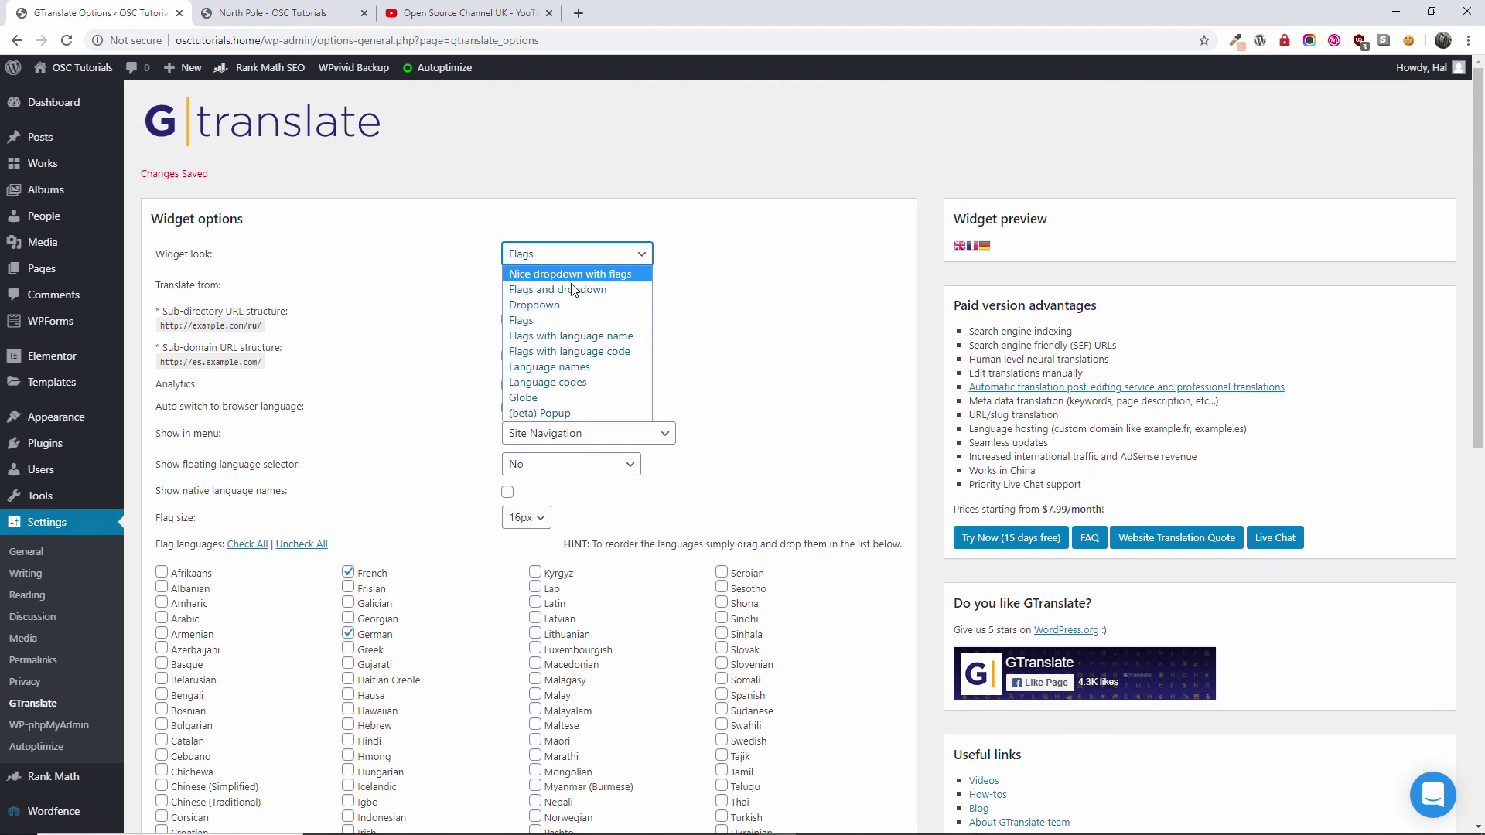
click(576, 290)
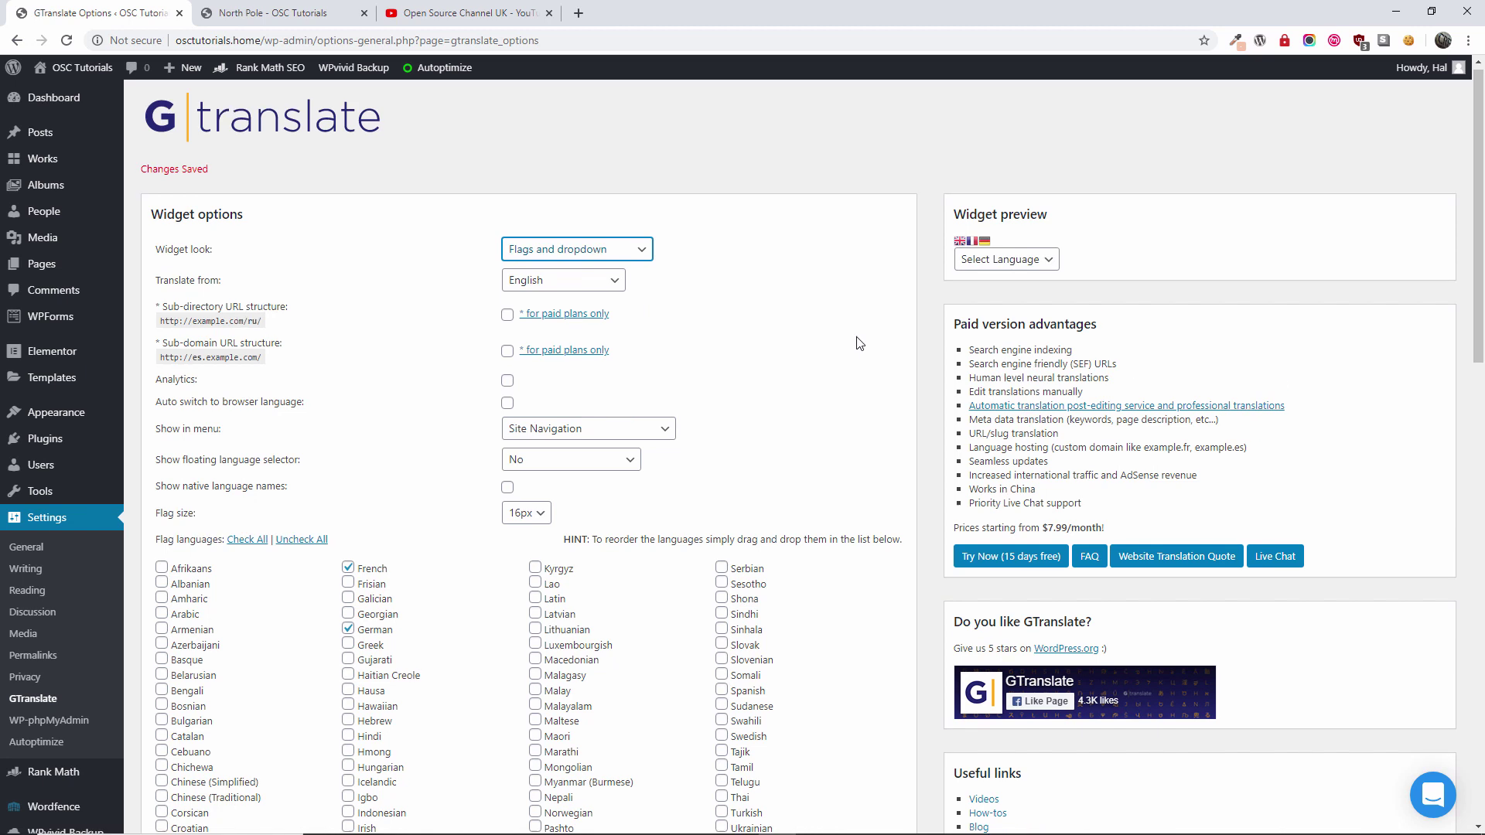
scroll(851, 342, down, 6)
scroll(671, 470, down, 10)
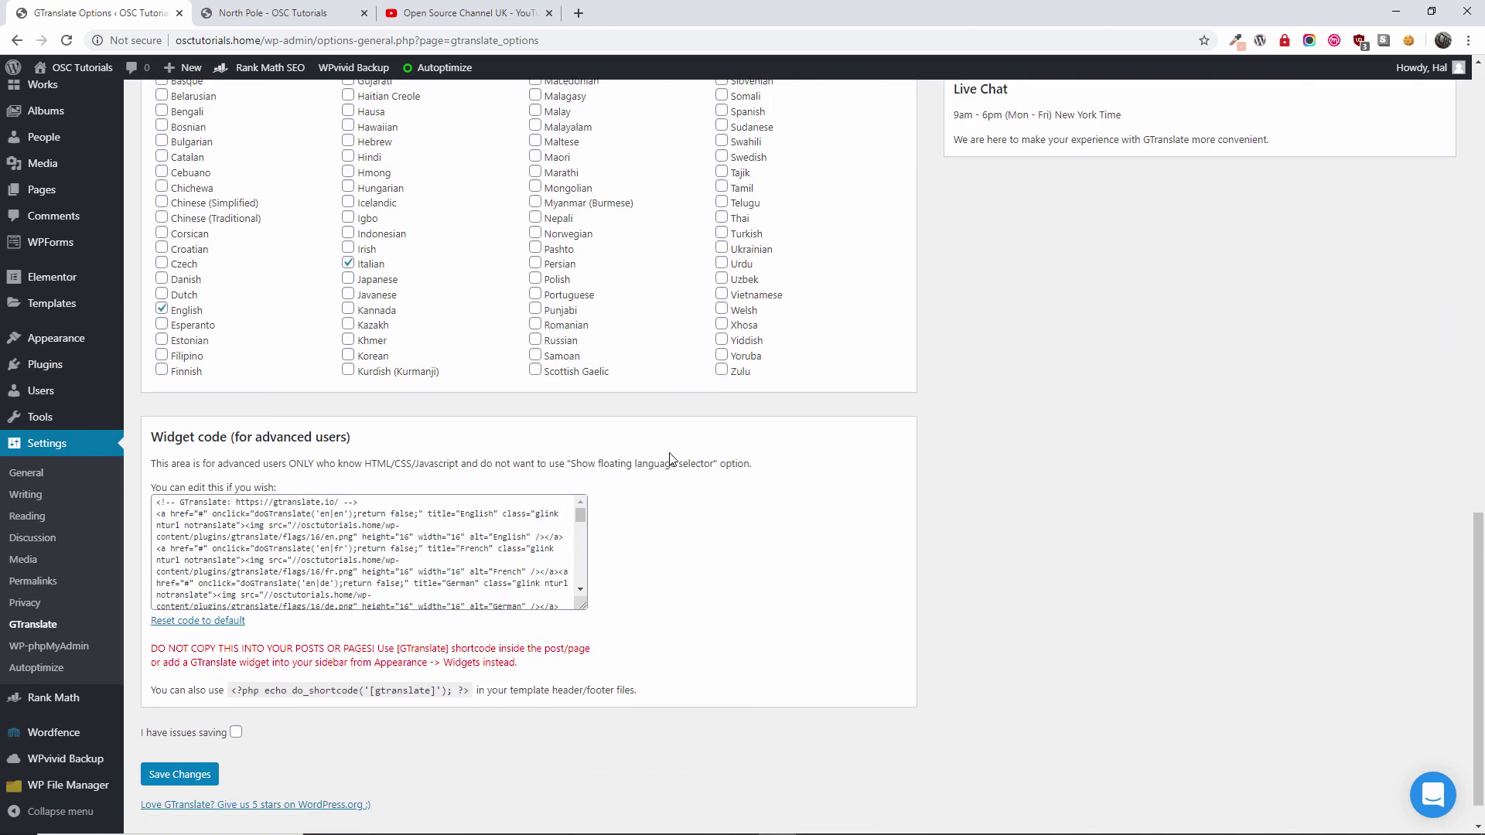
click(155, 743)
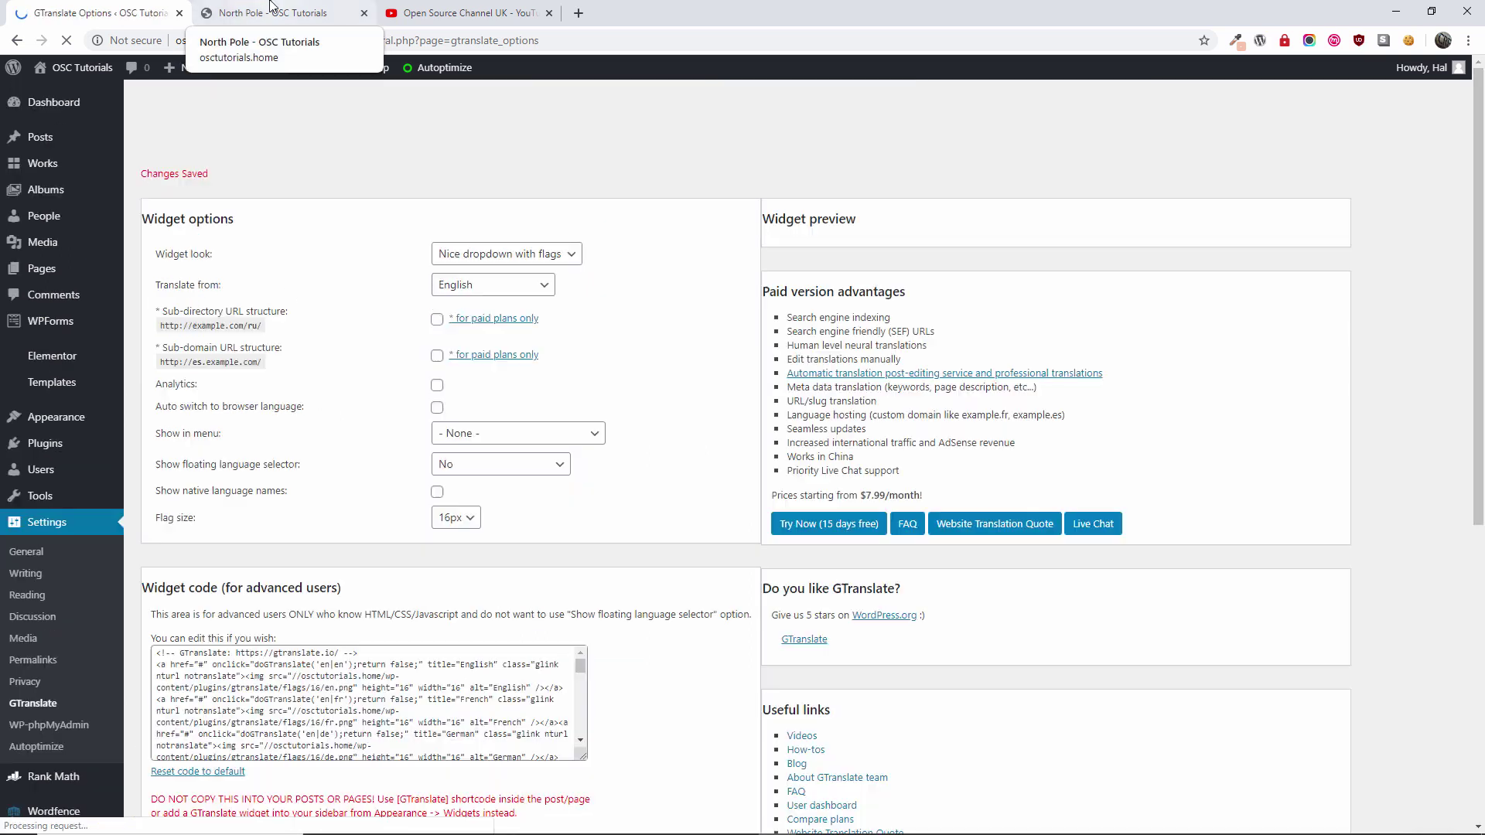
click(271, 9)
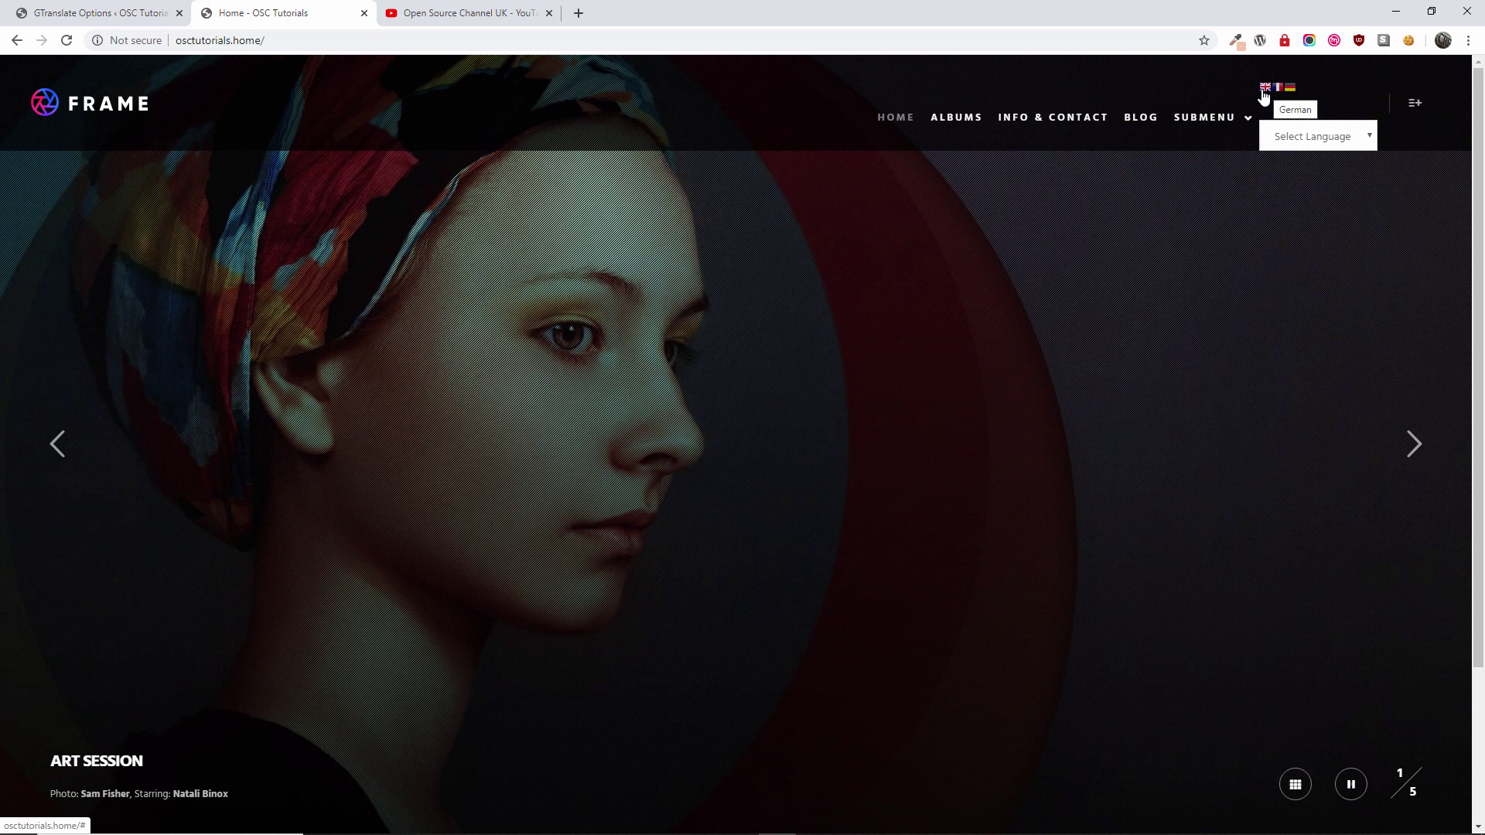
Browse the homepage's Select Language dropdown listing English, French, German and Italian.
click(1302, 144)
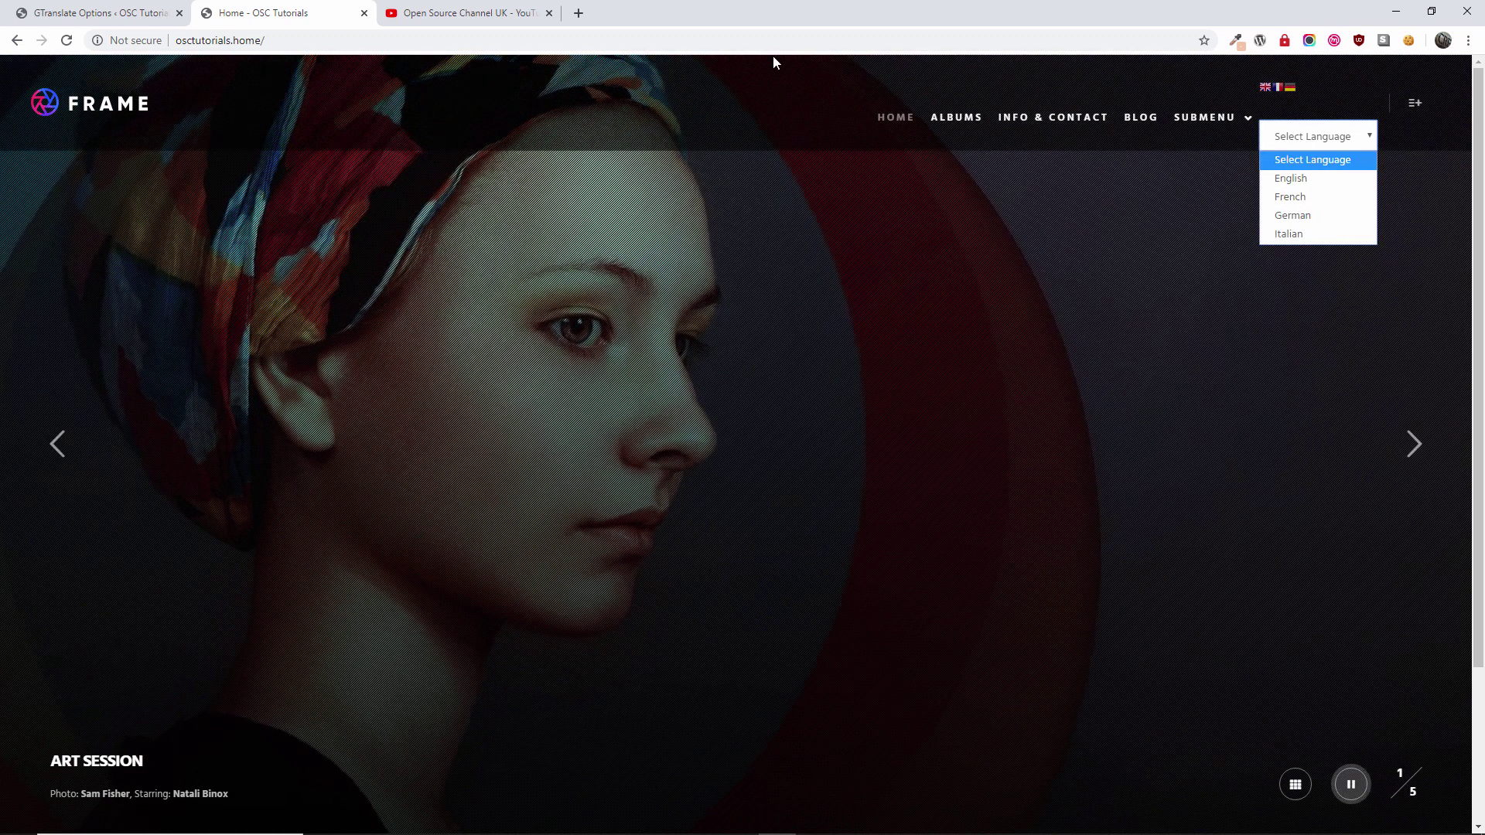
key(Down)
key(Down)
click(144, 6)
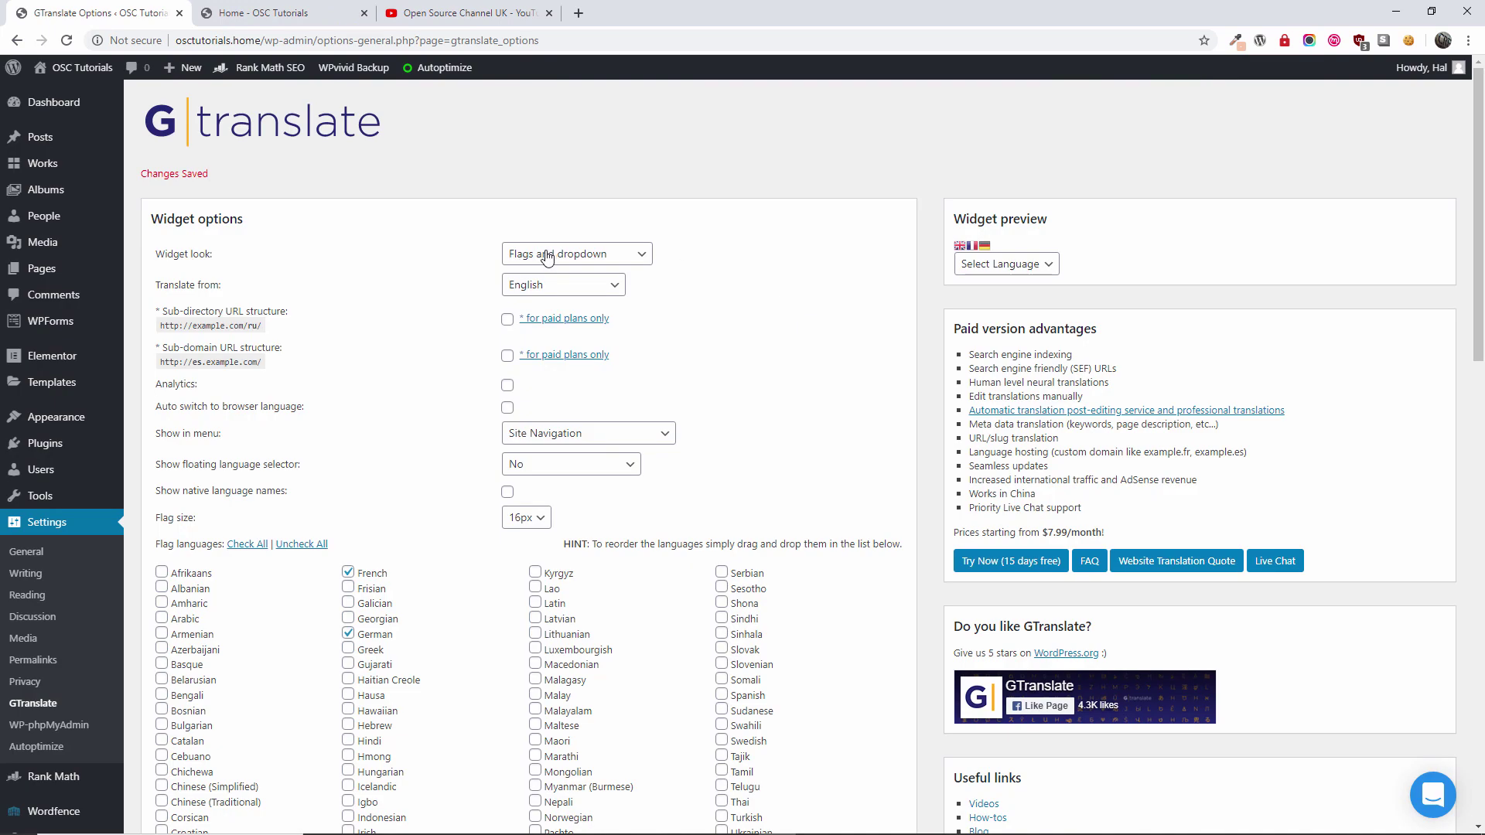
Set GTranslate's Show in menu option to '- None -', save, and check the homepage.
scroll(554, 263, down, 2)
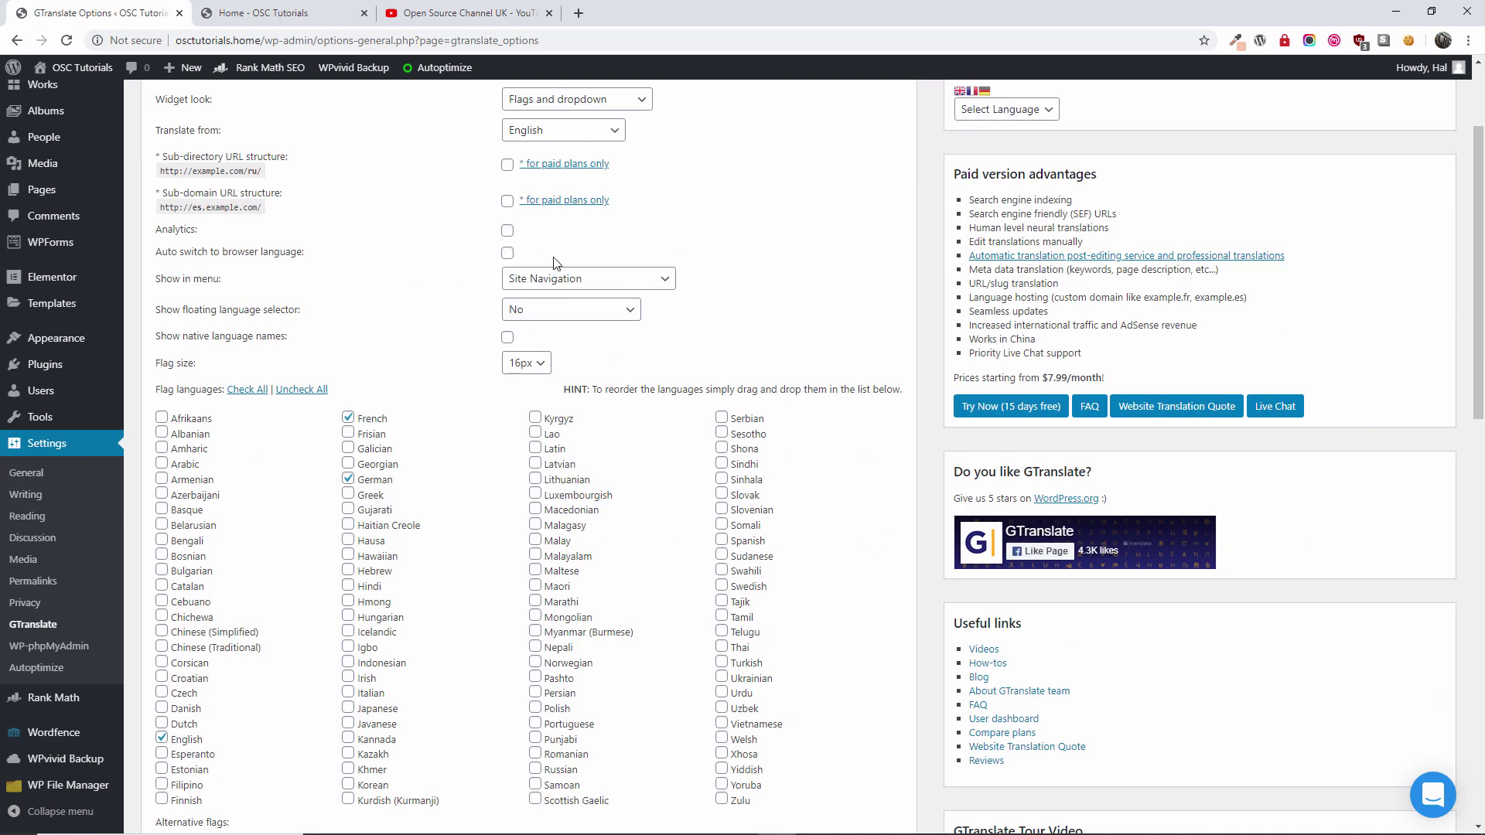
click(522, 286)
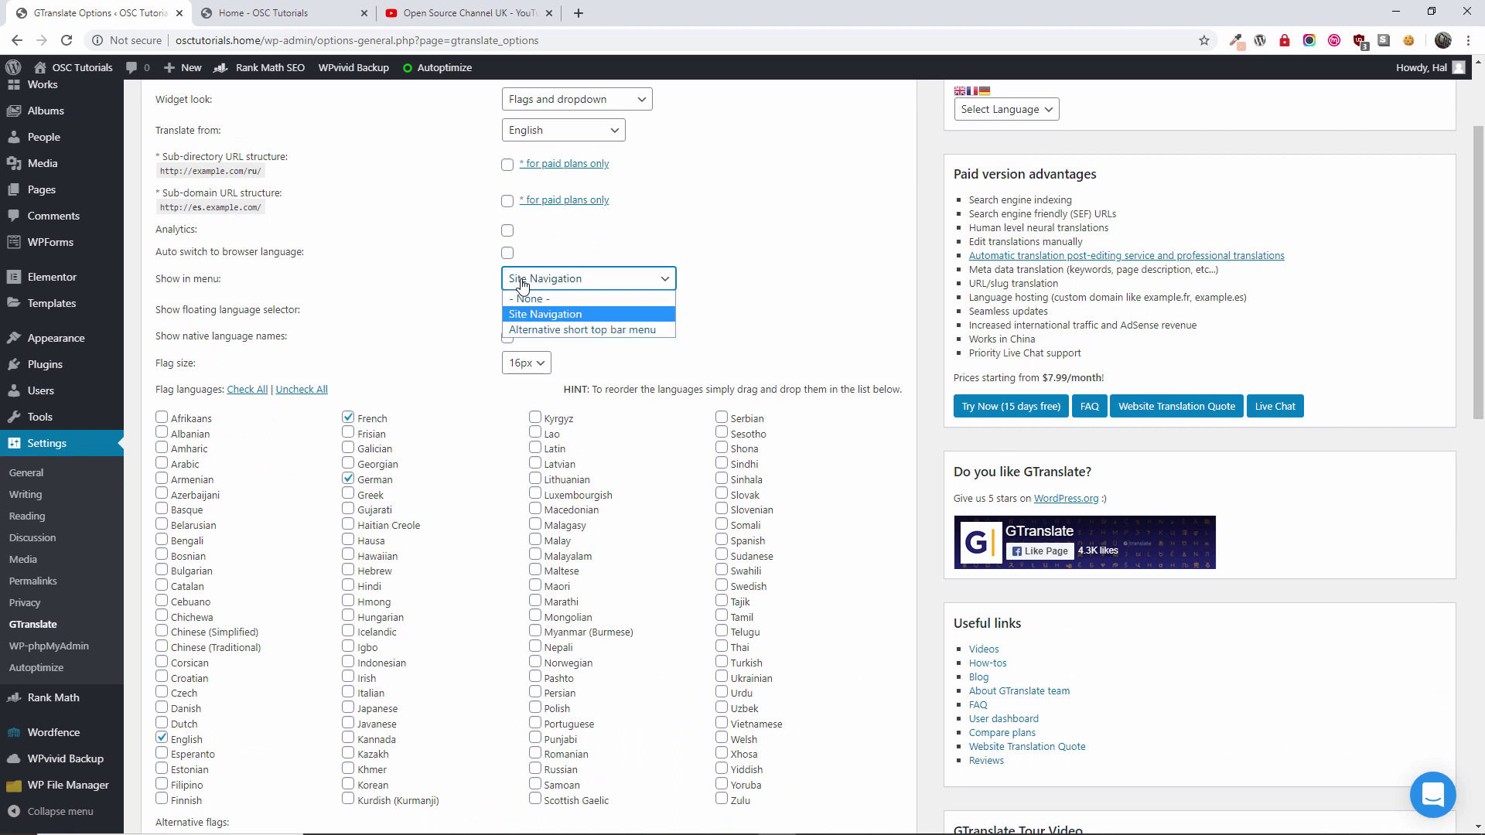
click(759, 254)
scroll(553, 244, up, 2)
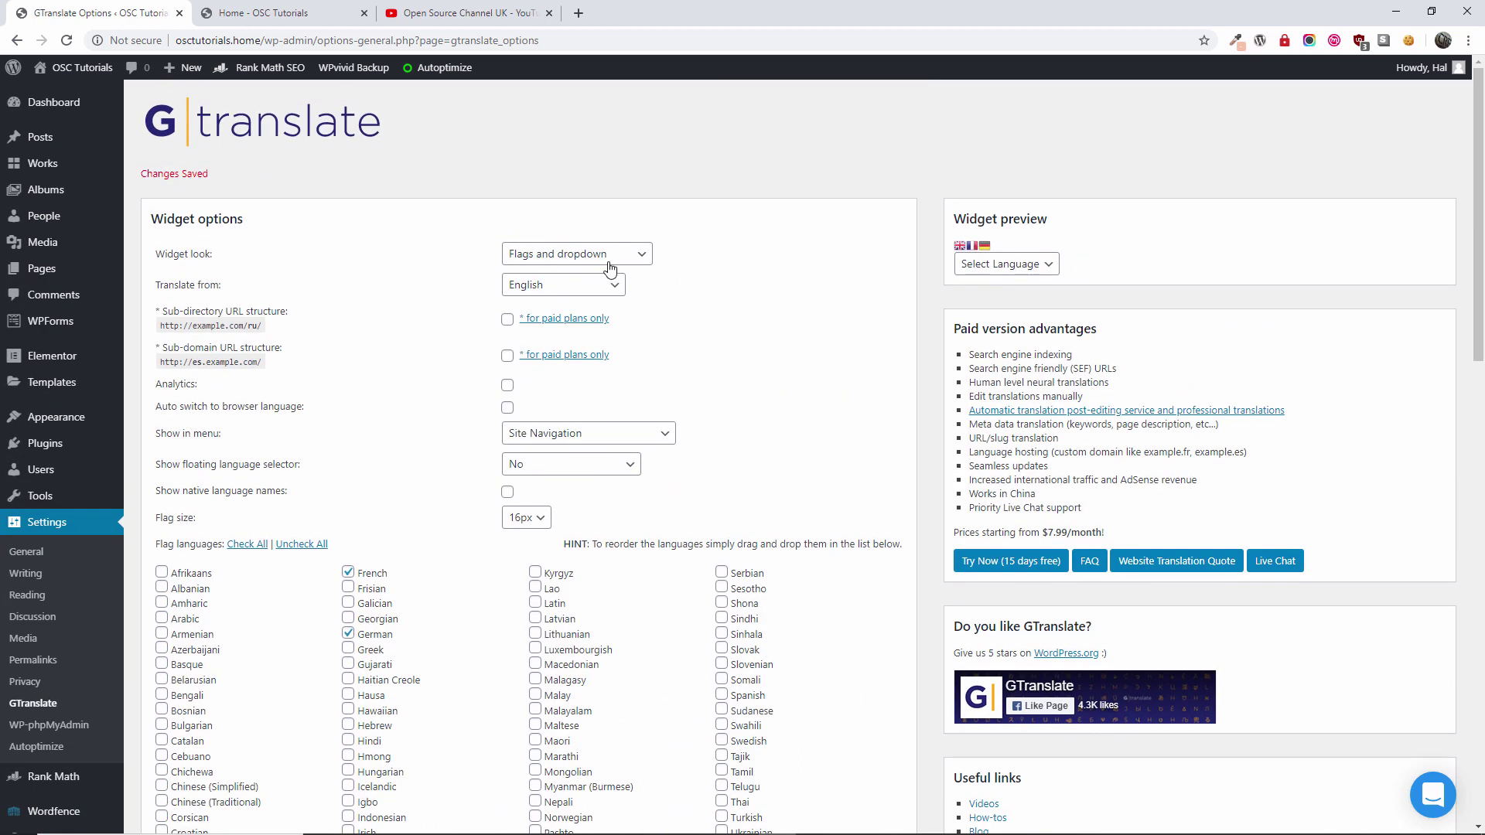
scroll(641, 351, down, 1)
click(603, 358)
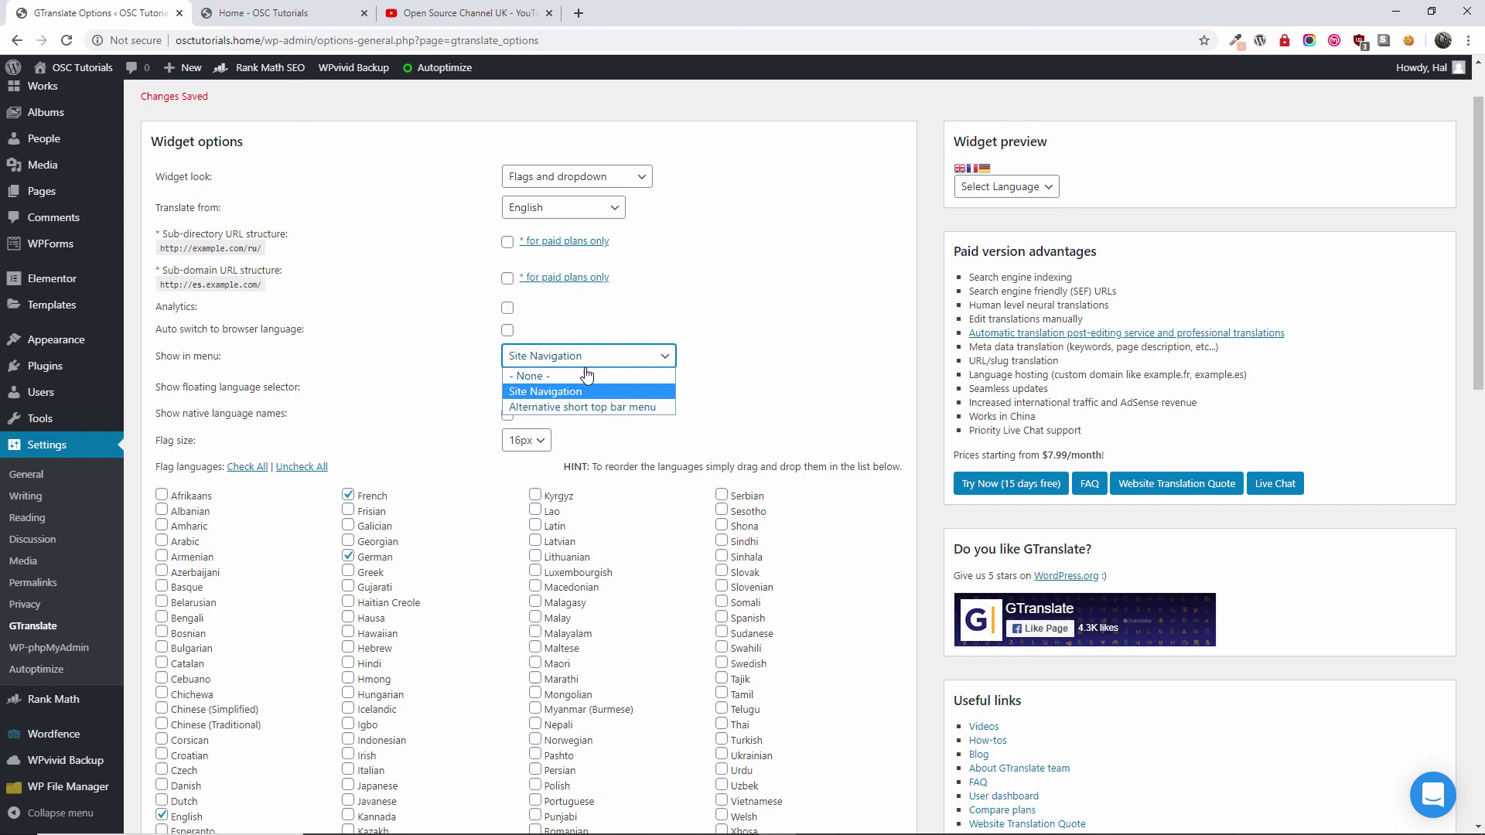
click(574, 376)
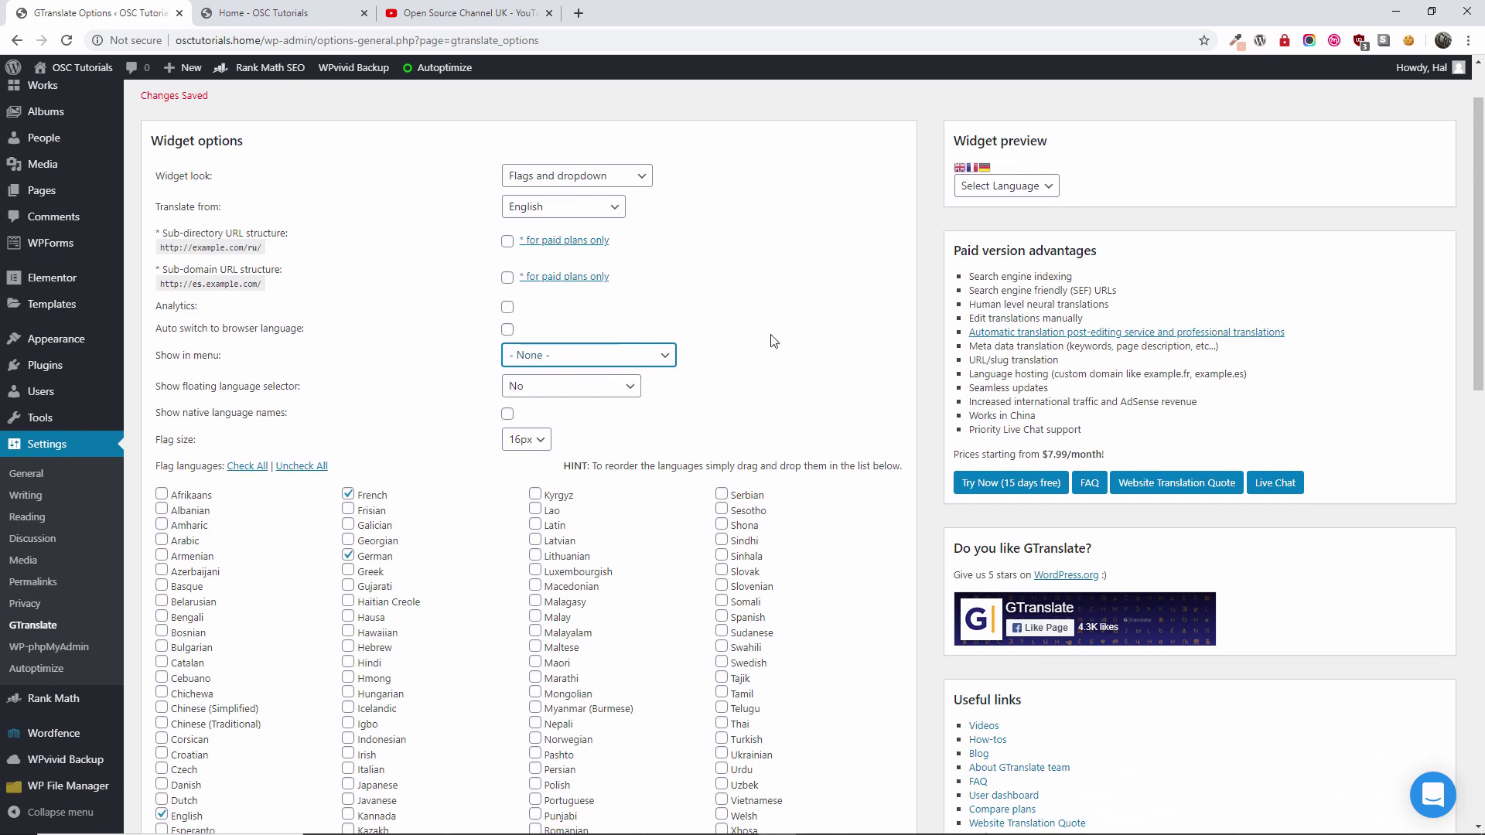
scroll(769, 340, down, 7)
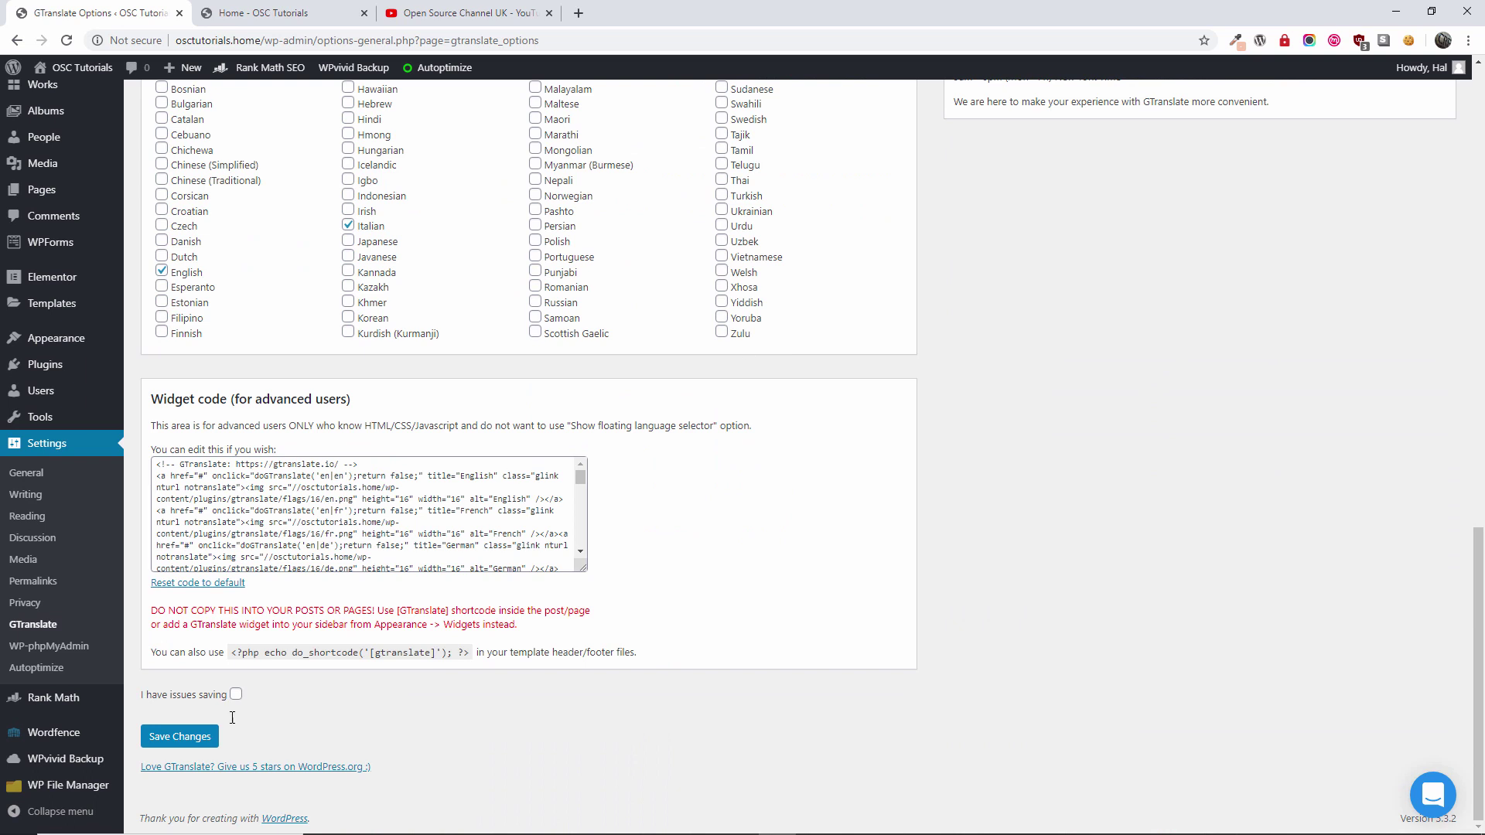
click(190, 737)
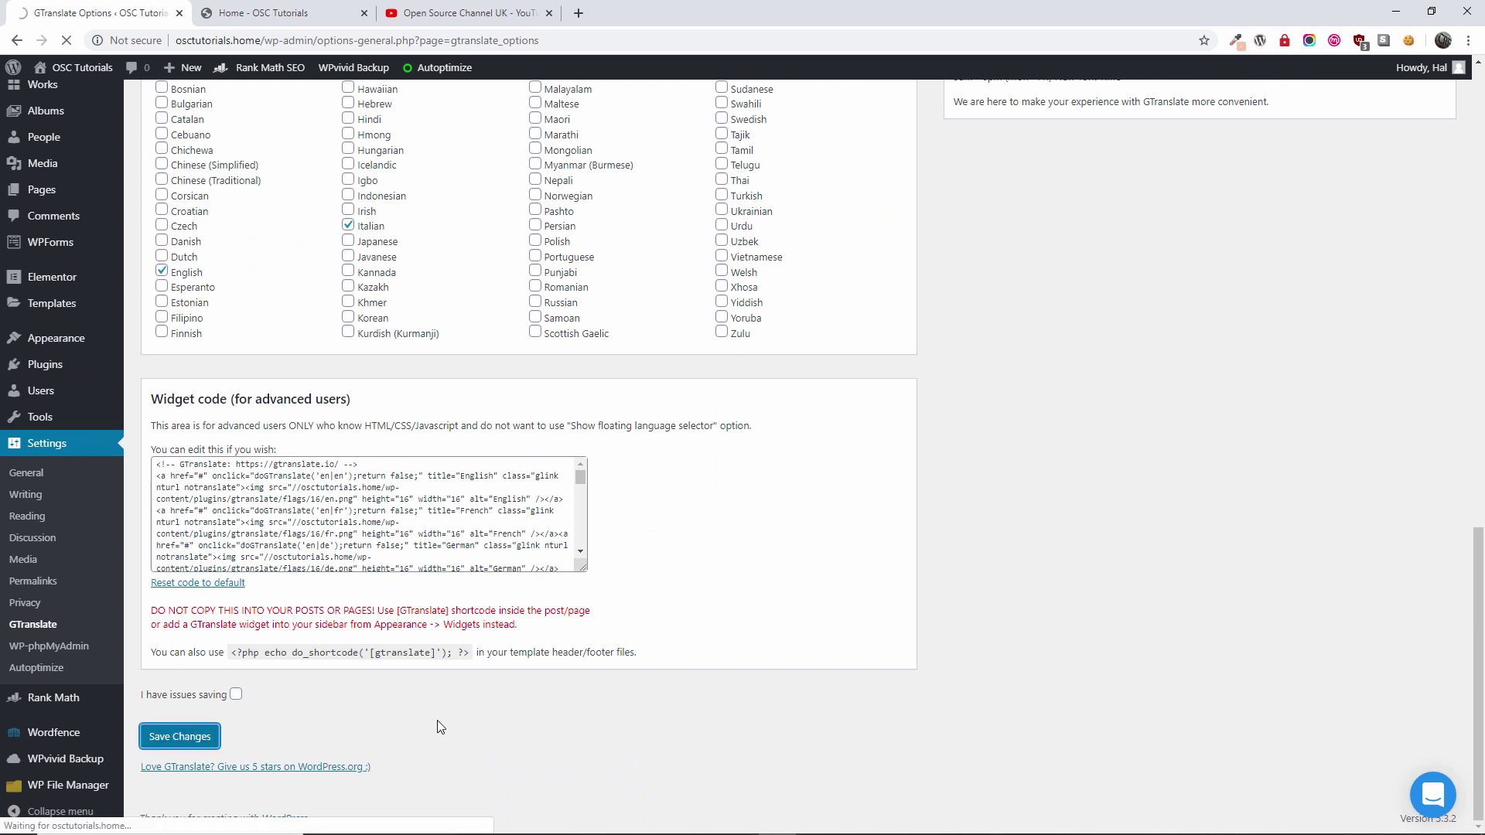
click(295, 9)
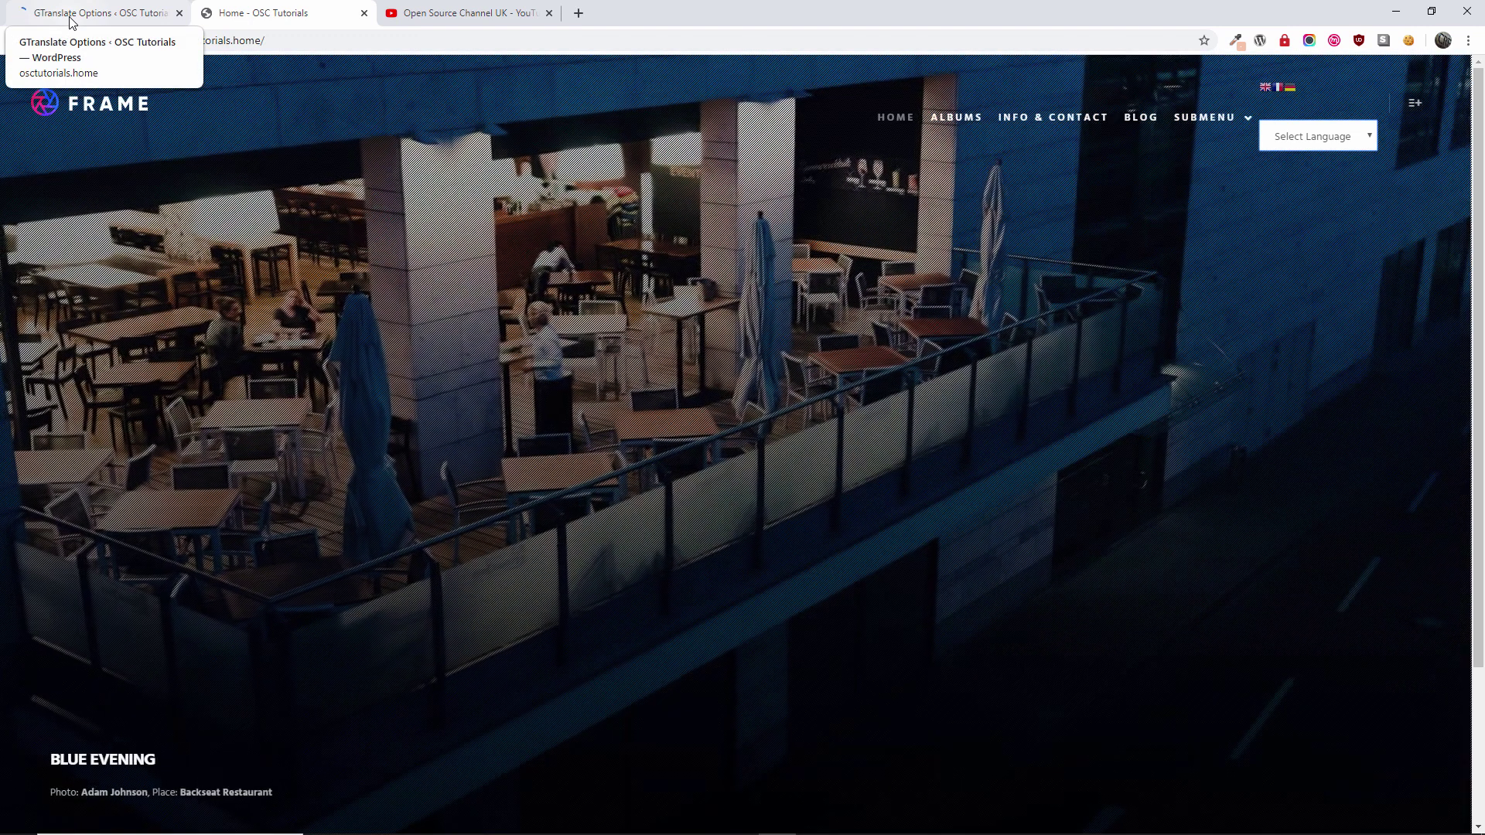
click(70, 19)
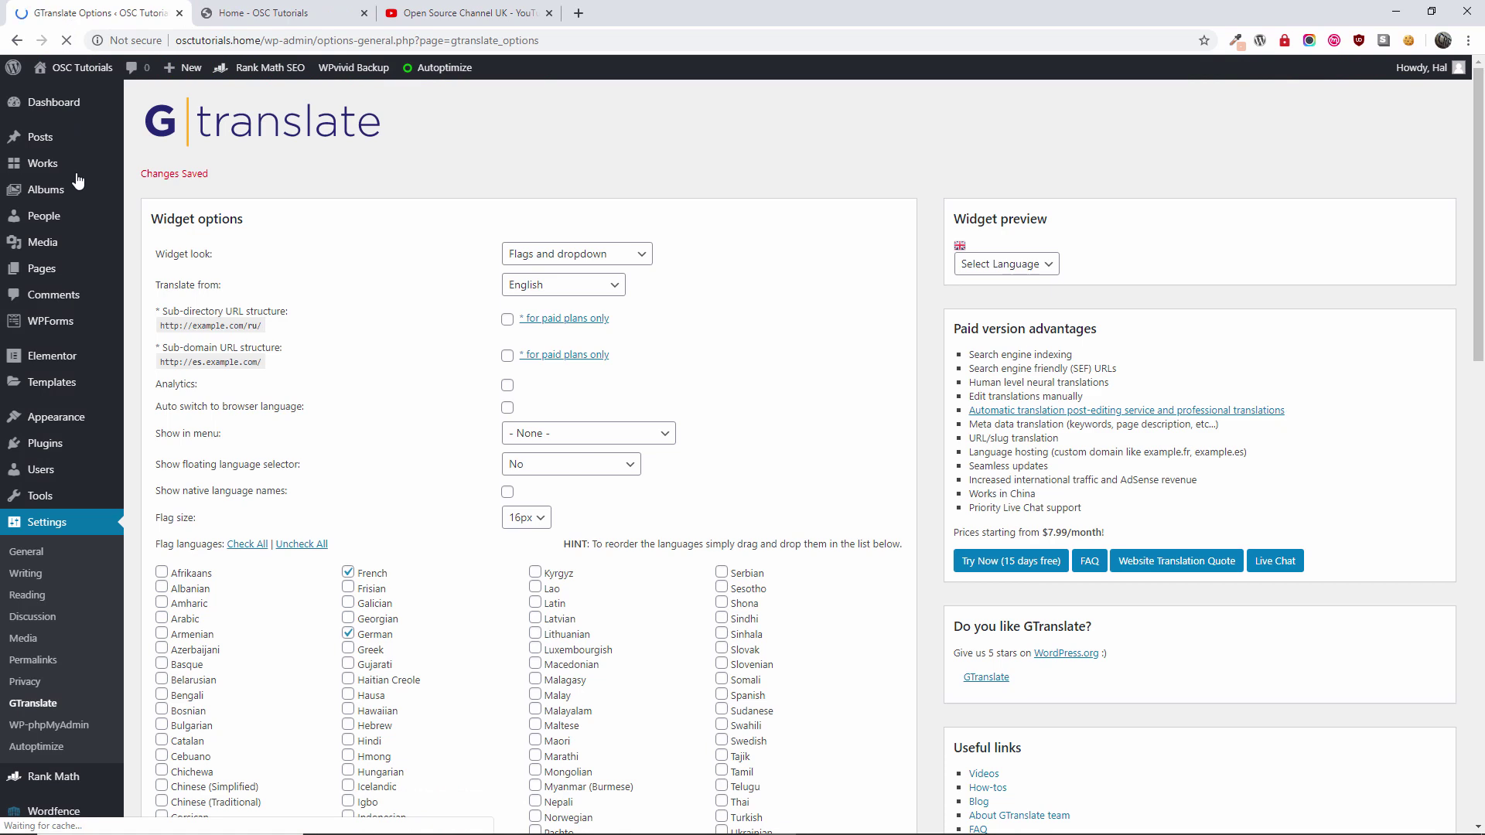
mouse_move(77, 181)
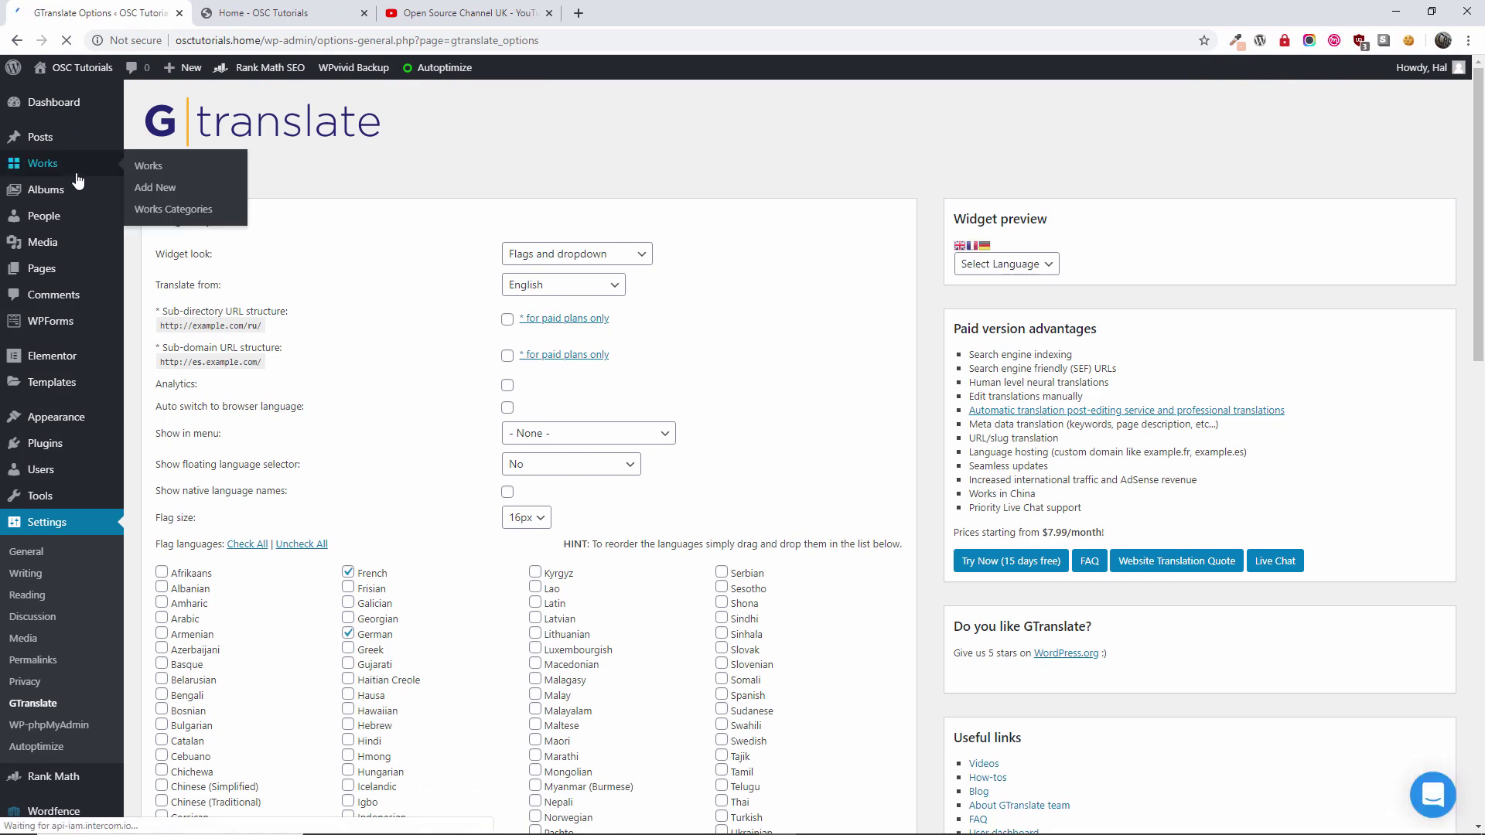
click(1005, 266)
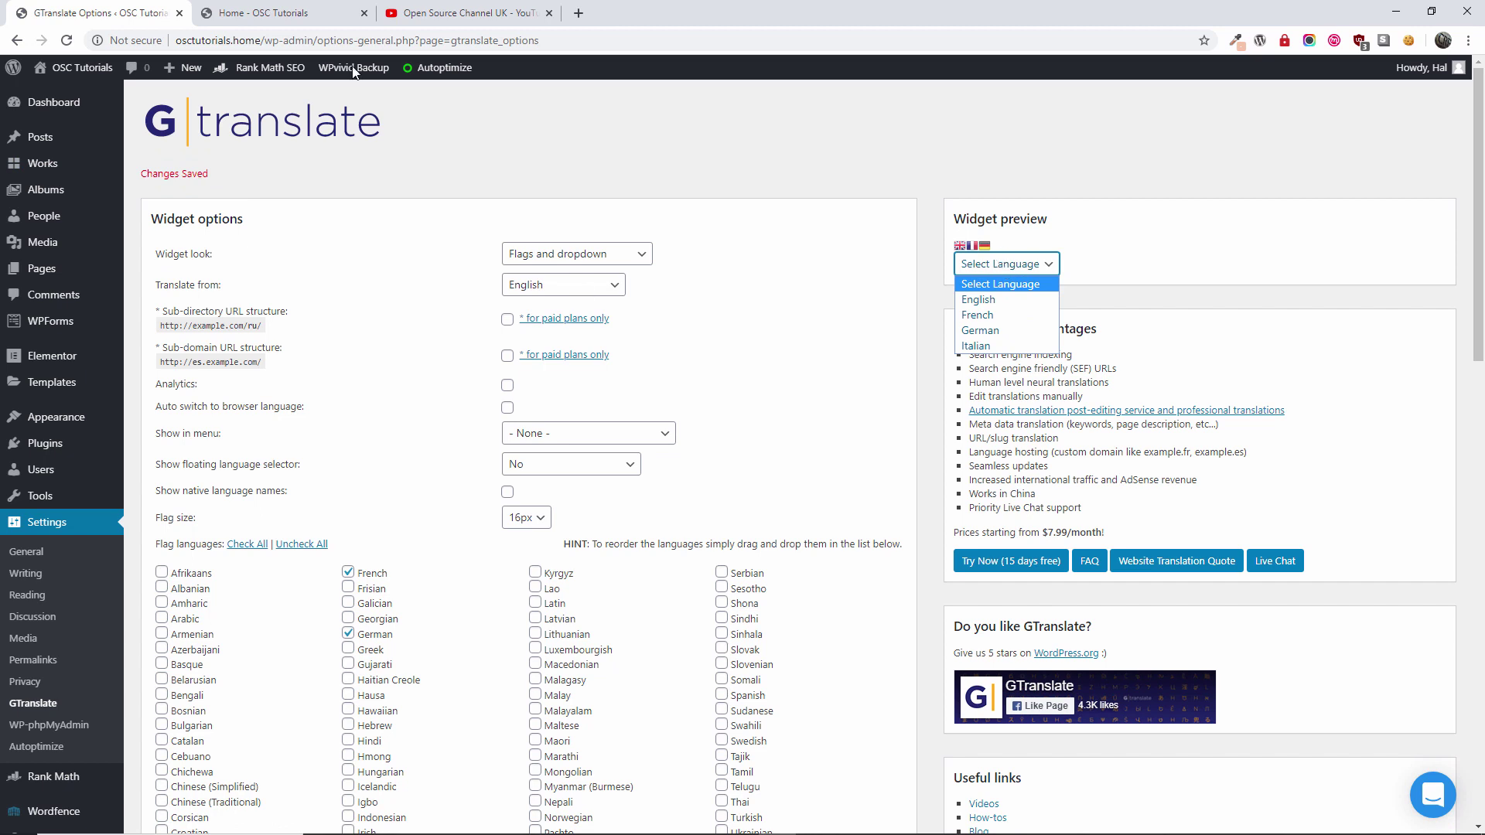
click(252, 12)
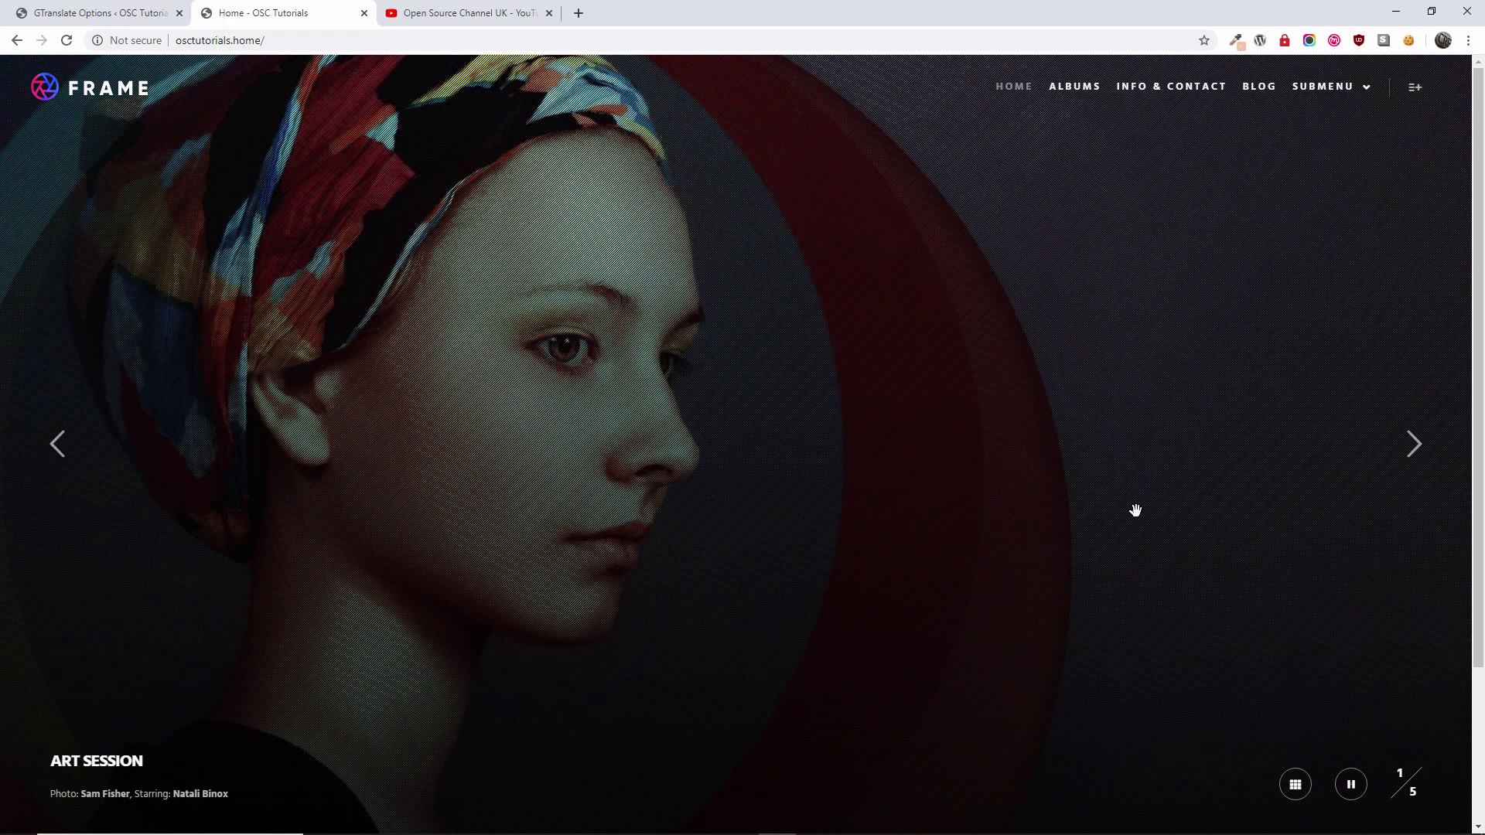
key(F5)
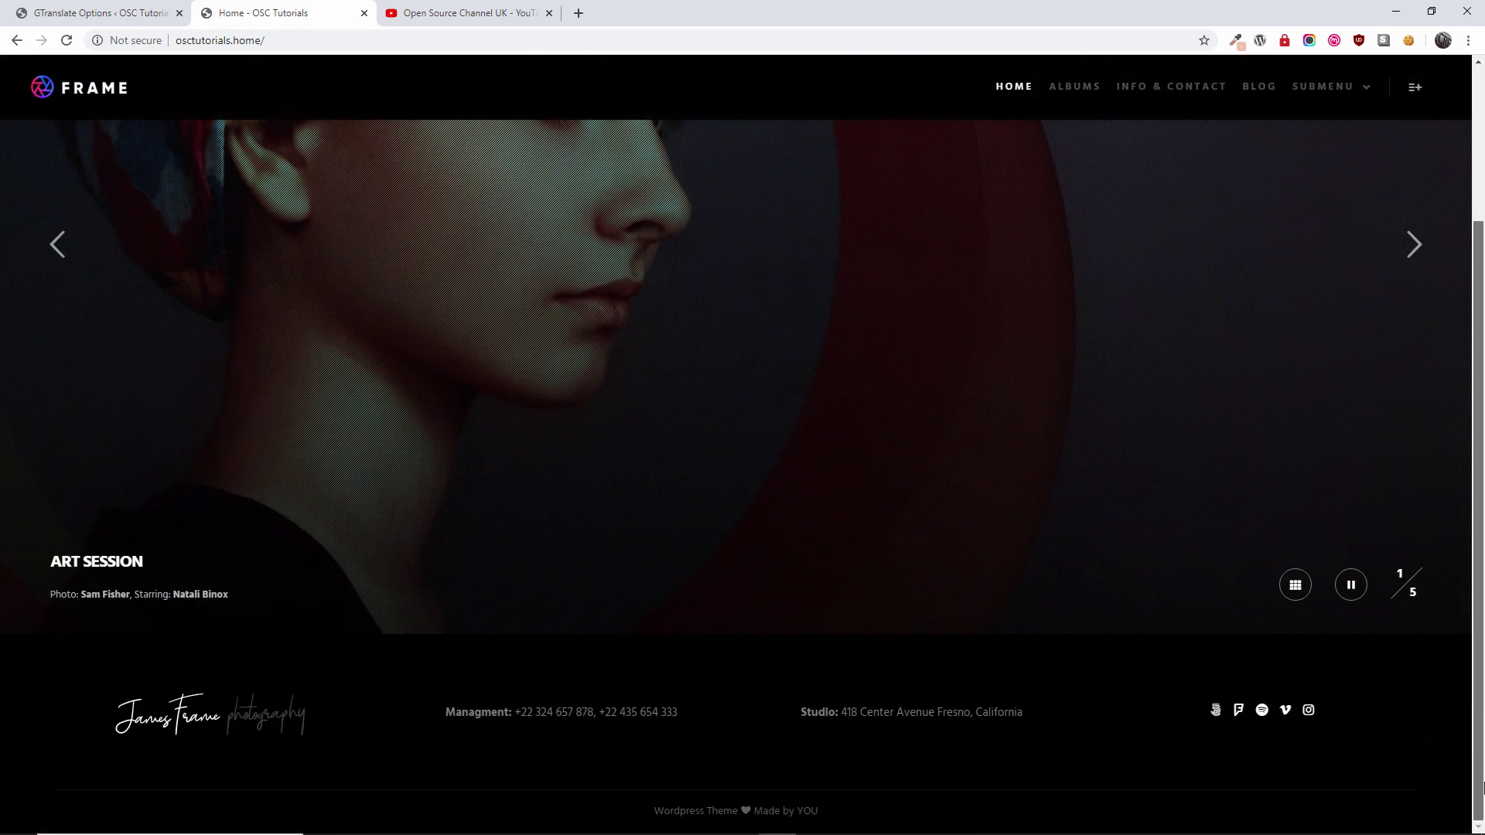
scroll(1469, 445, up, 3)
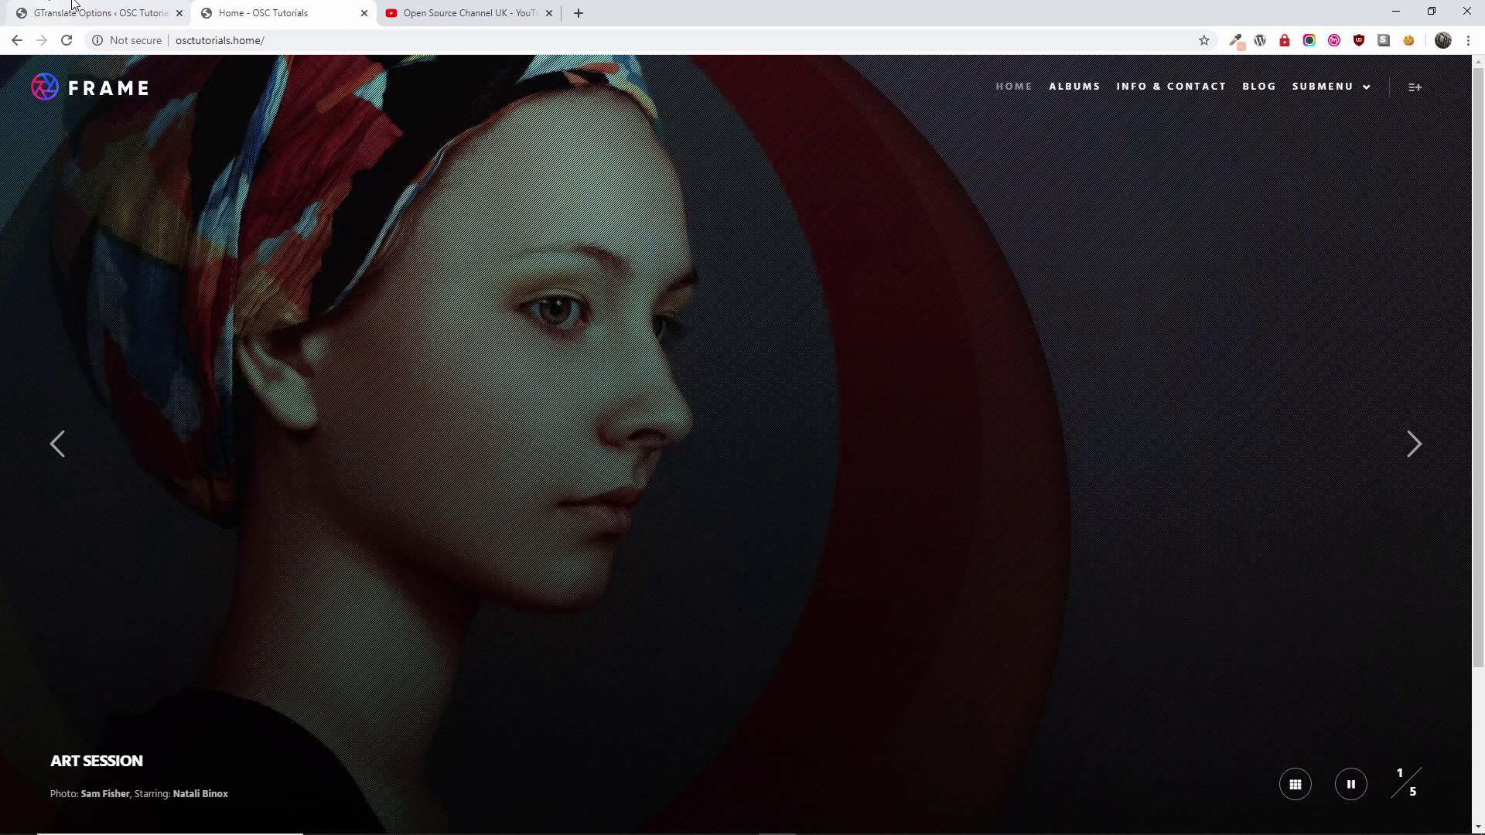
key(ctrl+Page_Up)
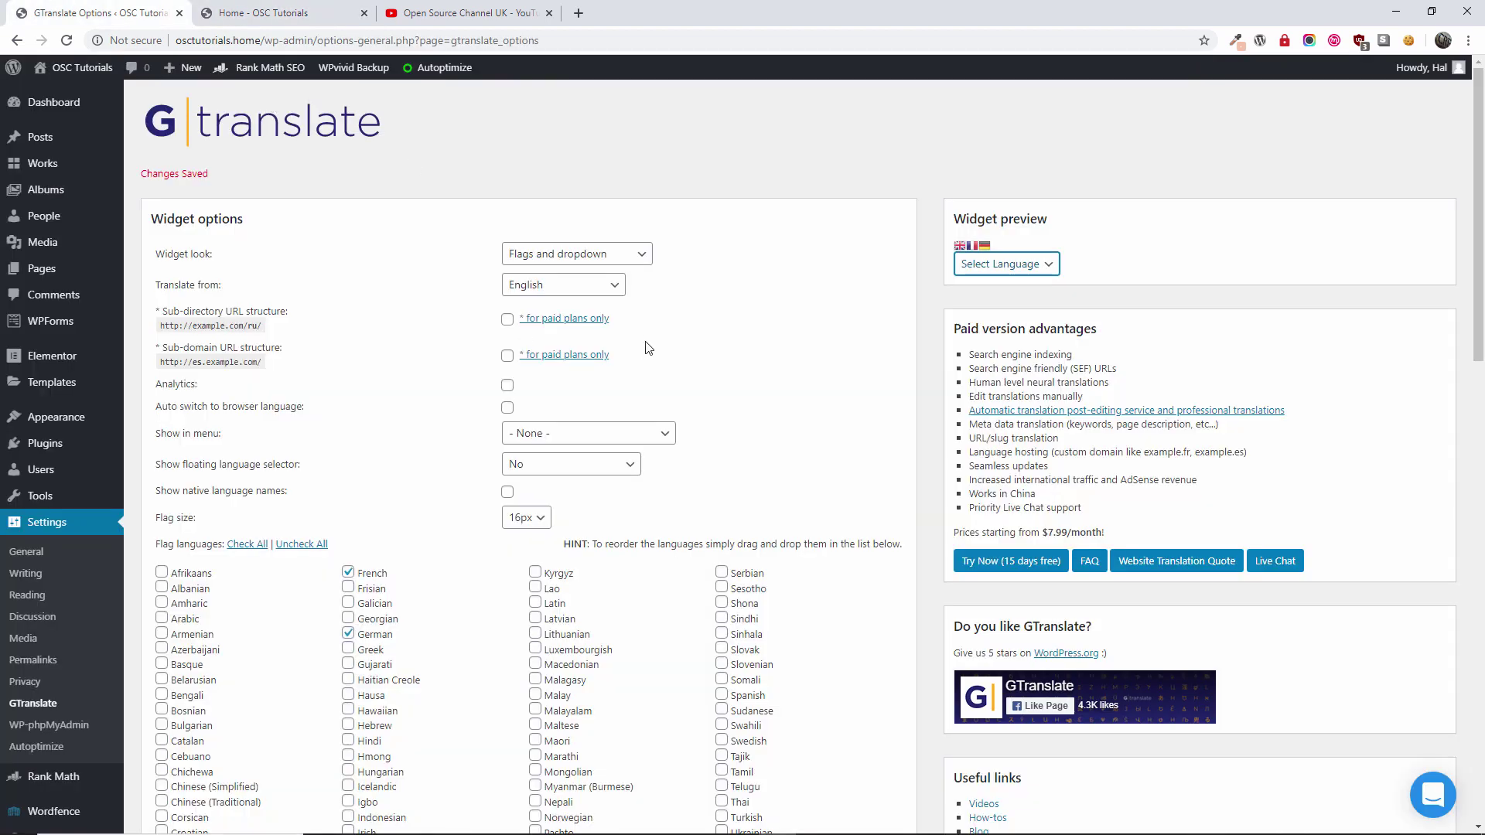
Choose Top right for Show floating language selector and save the GTranslate options.
click(604, 260)
click(592, 271)
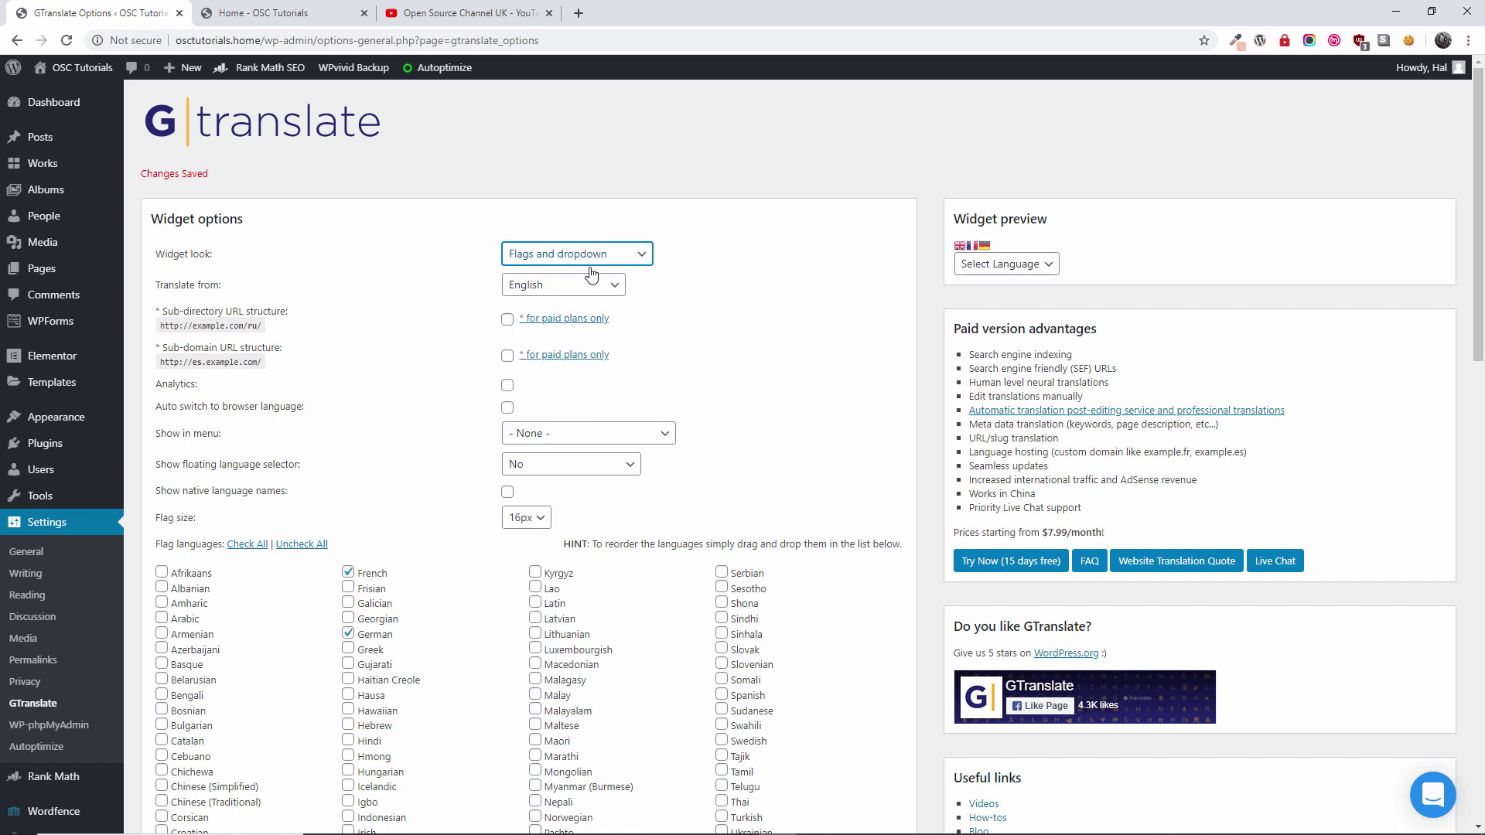
click(576, 439)
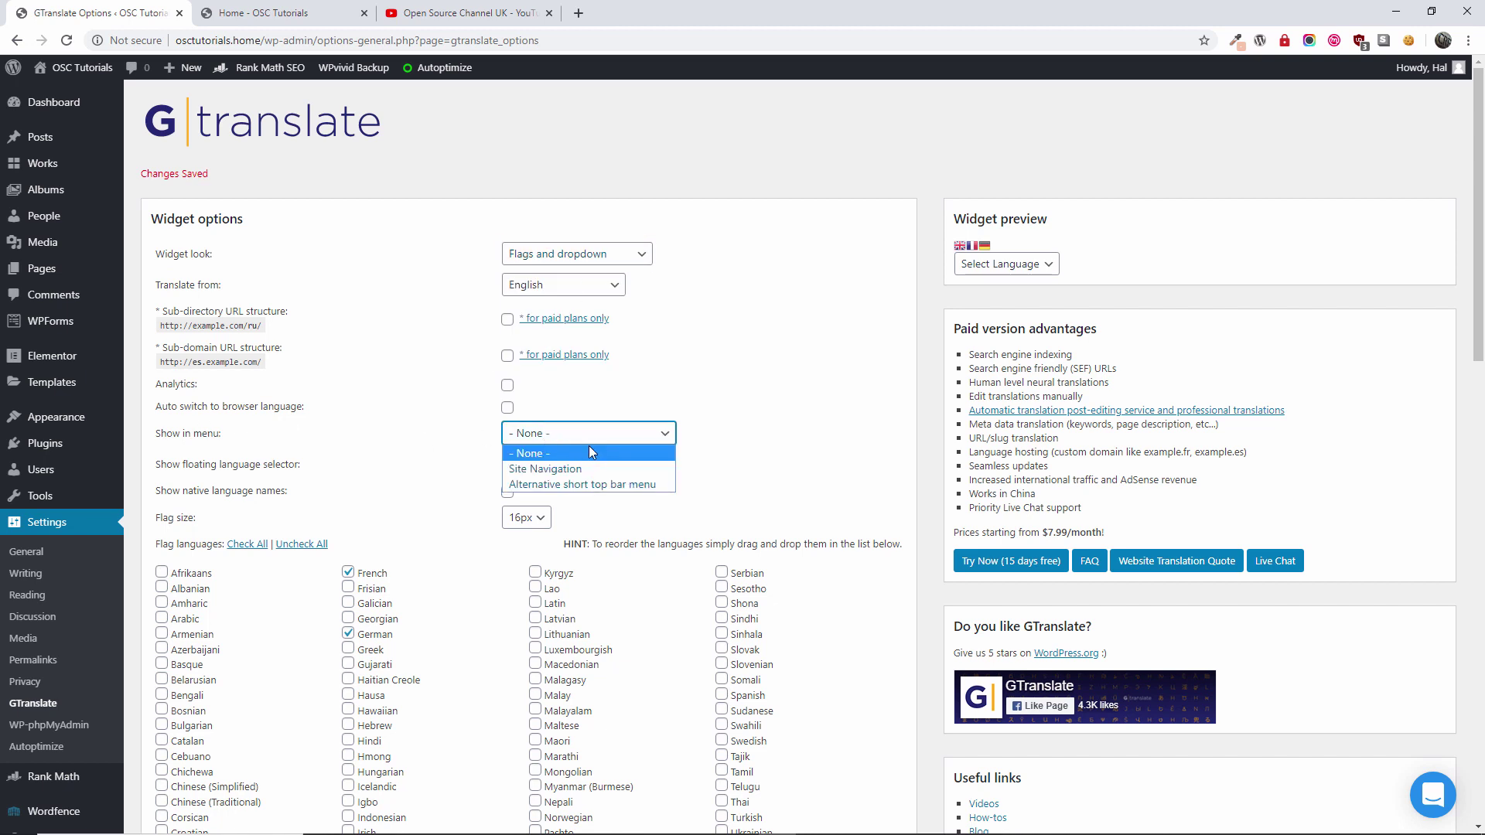
click(595, 438)
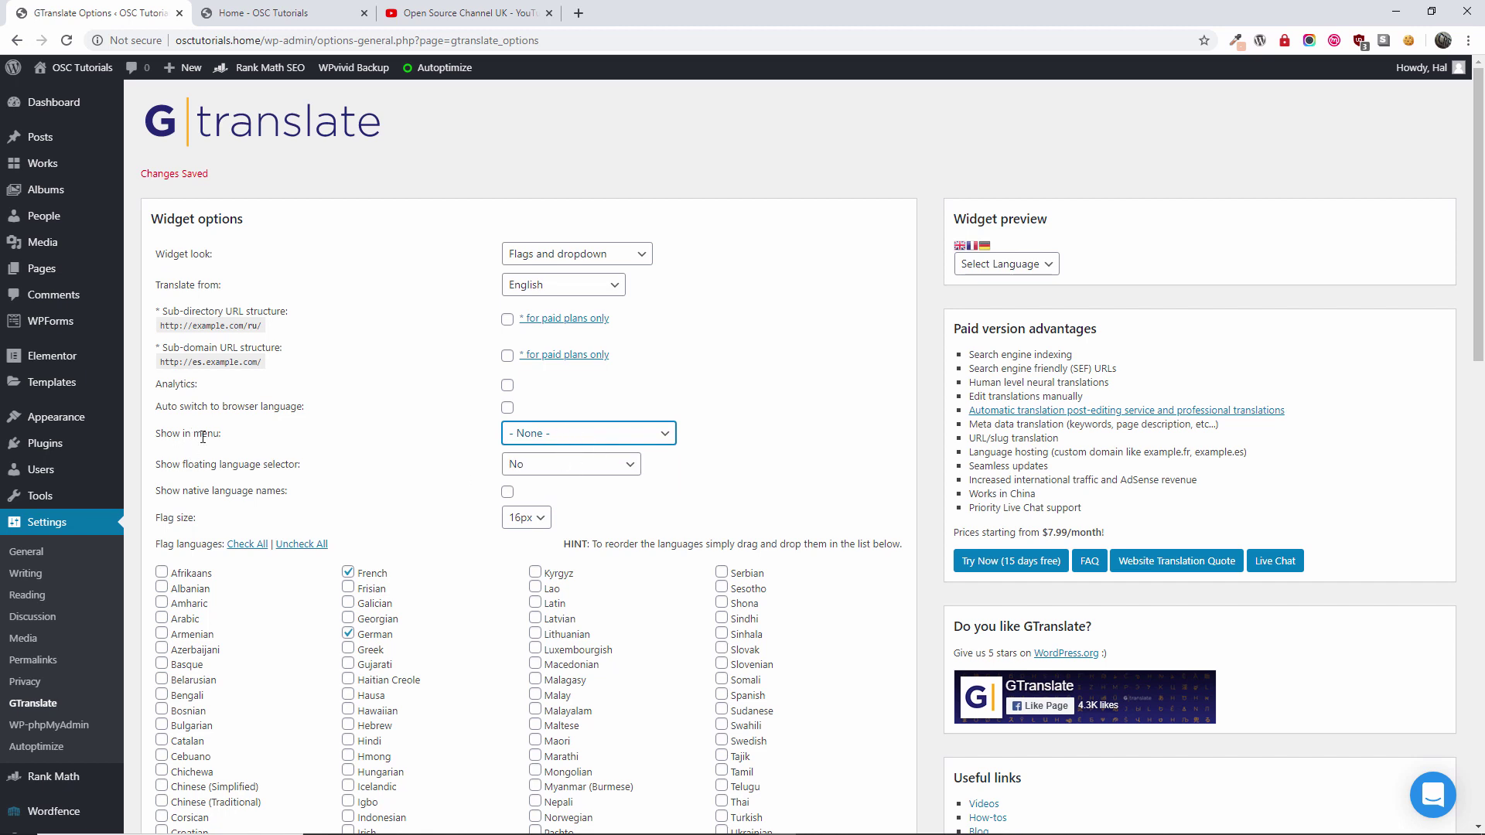
click(531, 469)
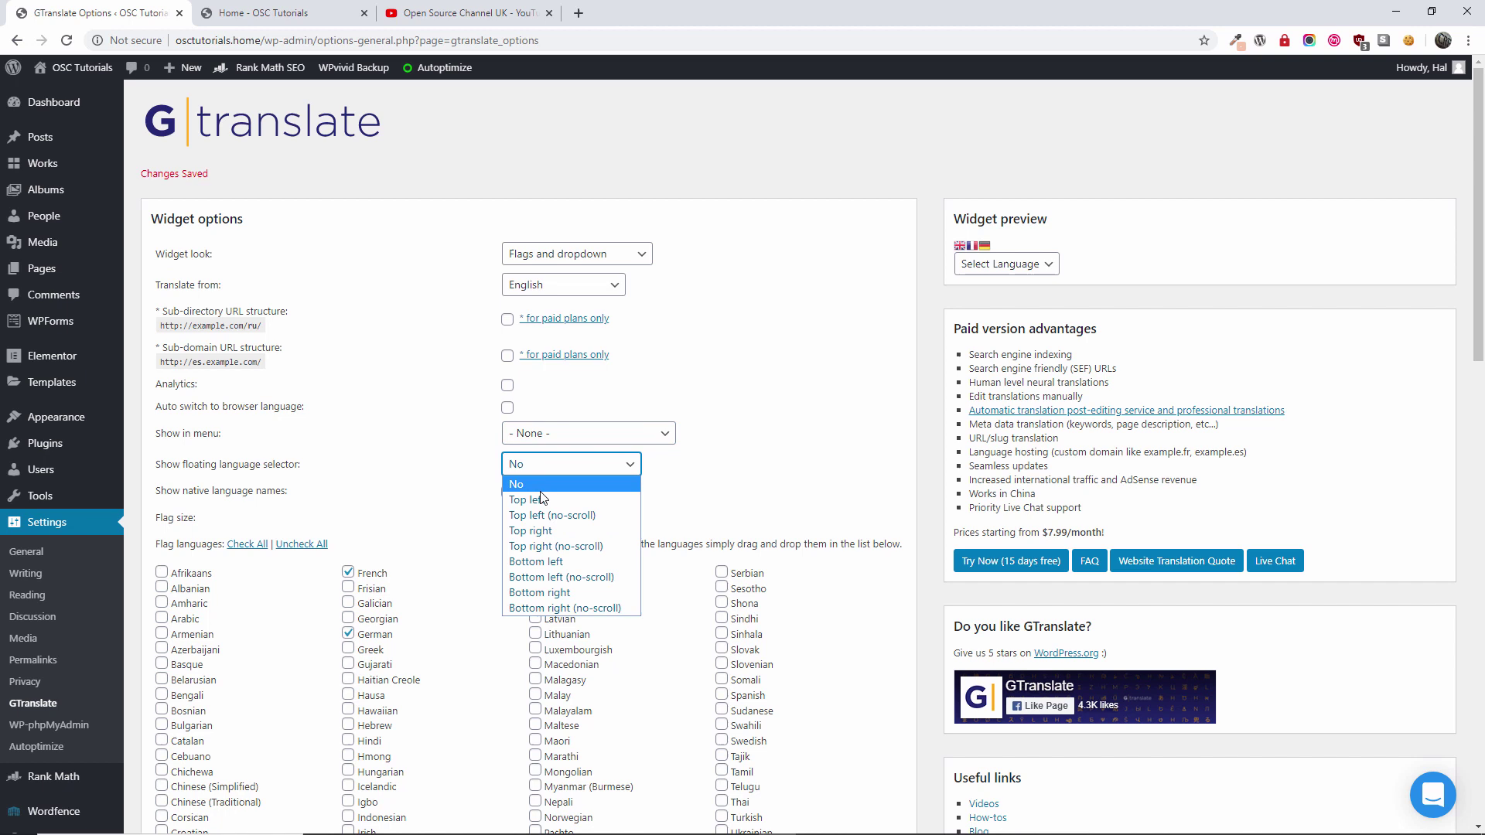
click(542, 531)
scroll(832, 488, down, 12)
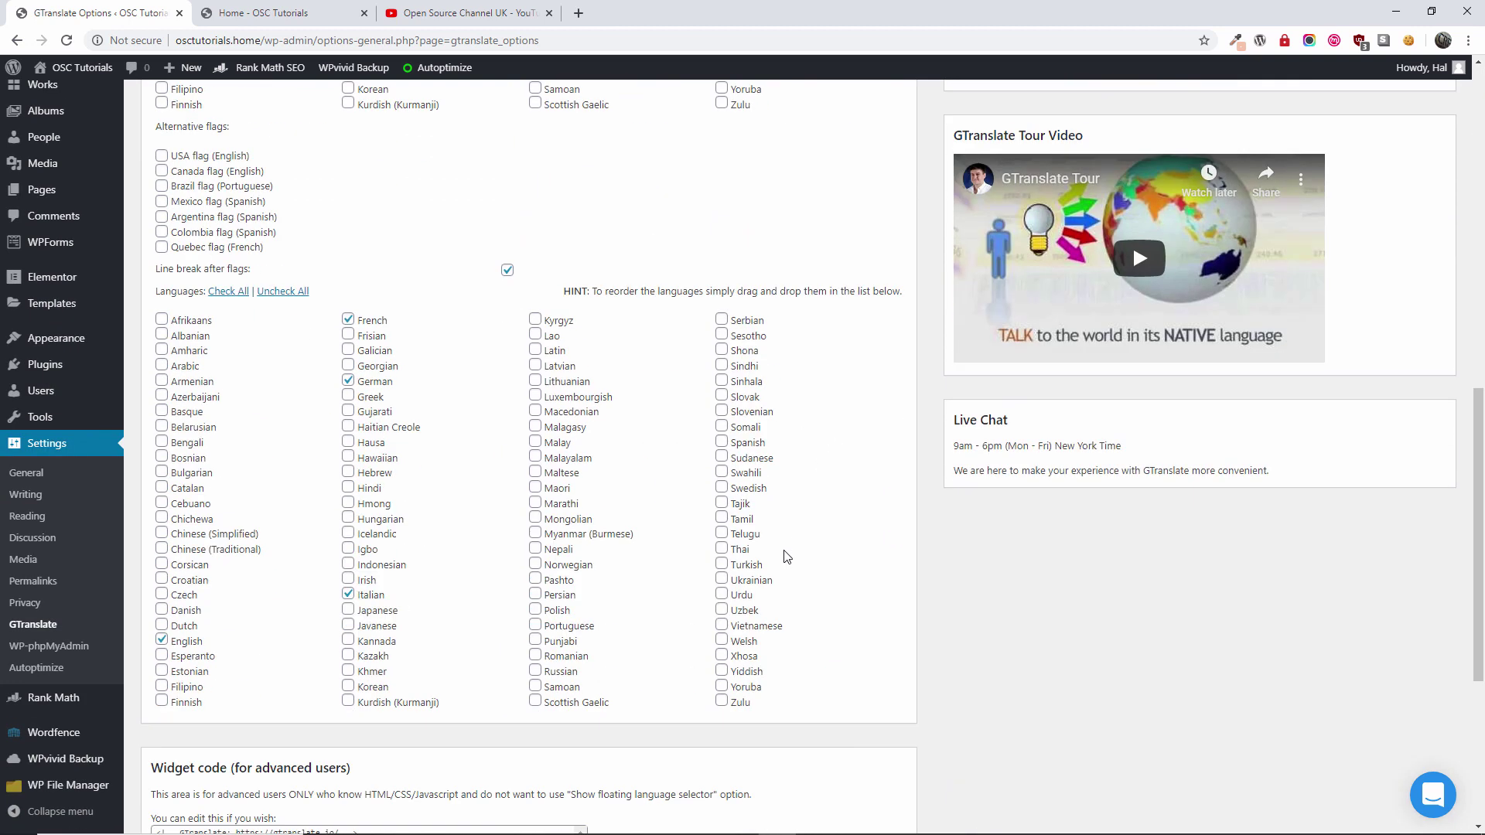
scroll(787, 557, down, 4)
click(190, 797)
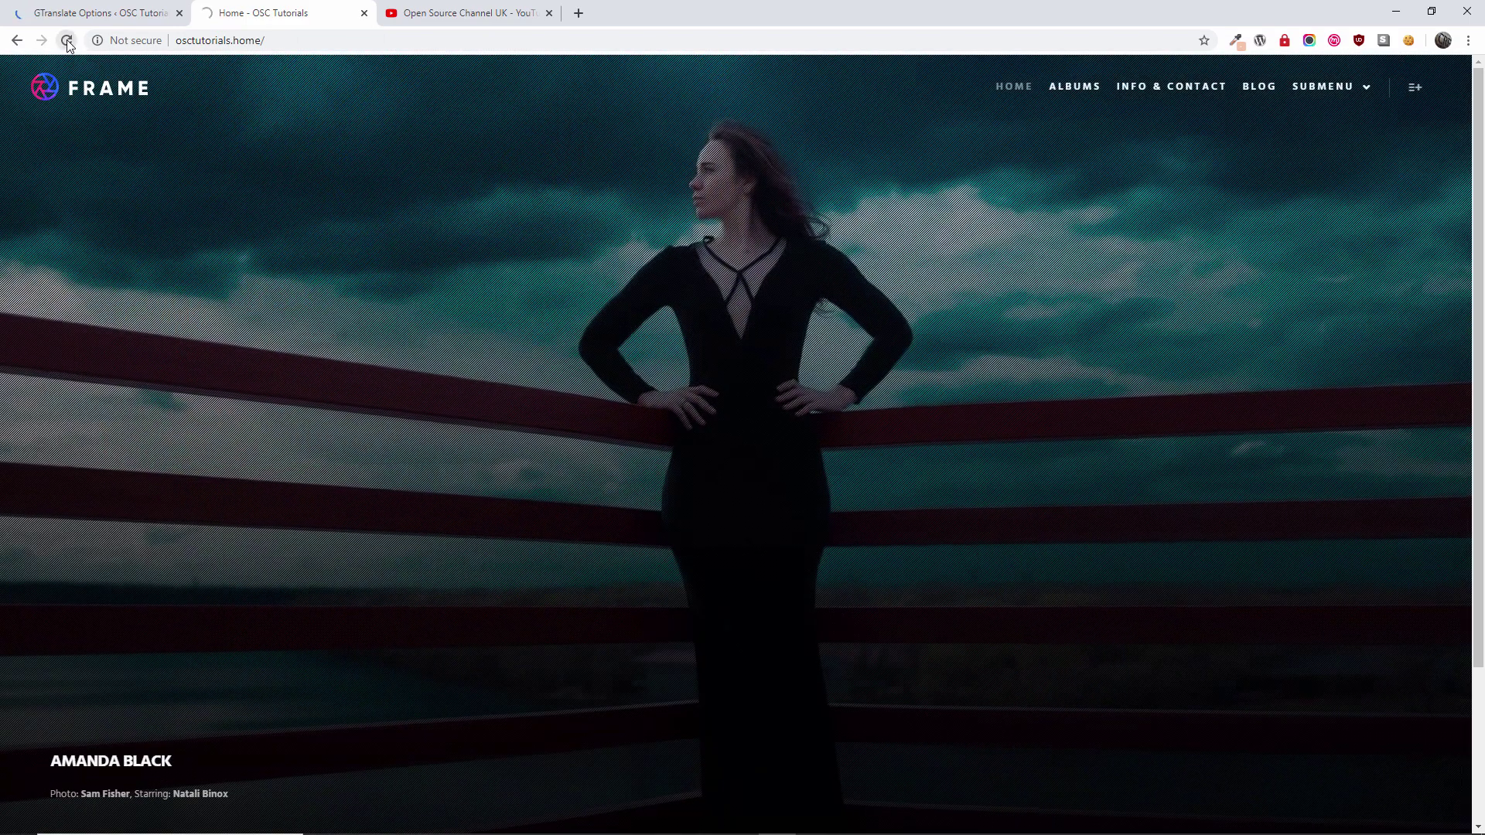
Reload the FRAME homepage and check the Select Language list of English, French, German and Italian.
click(90, 8)
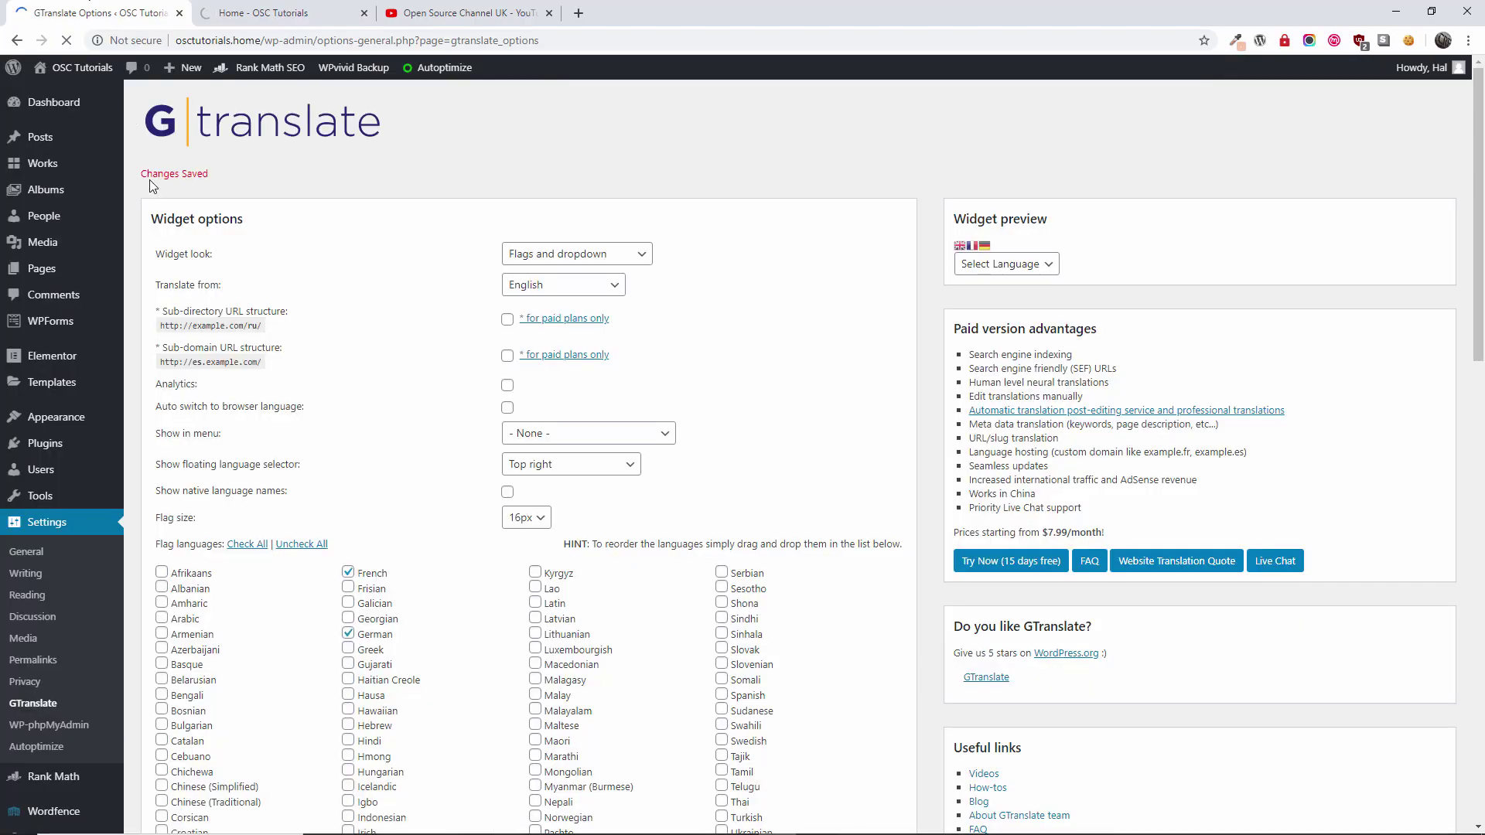
click(228, 12)
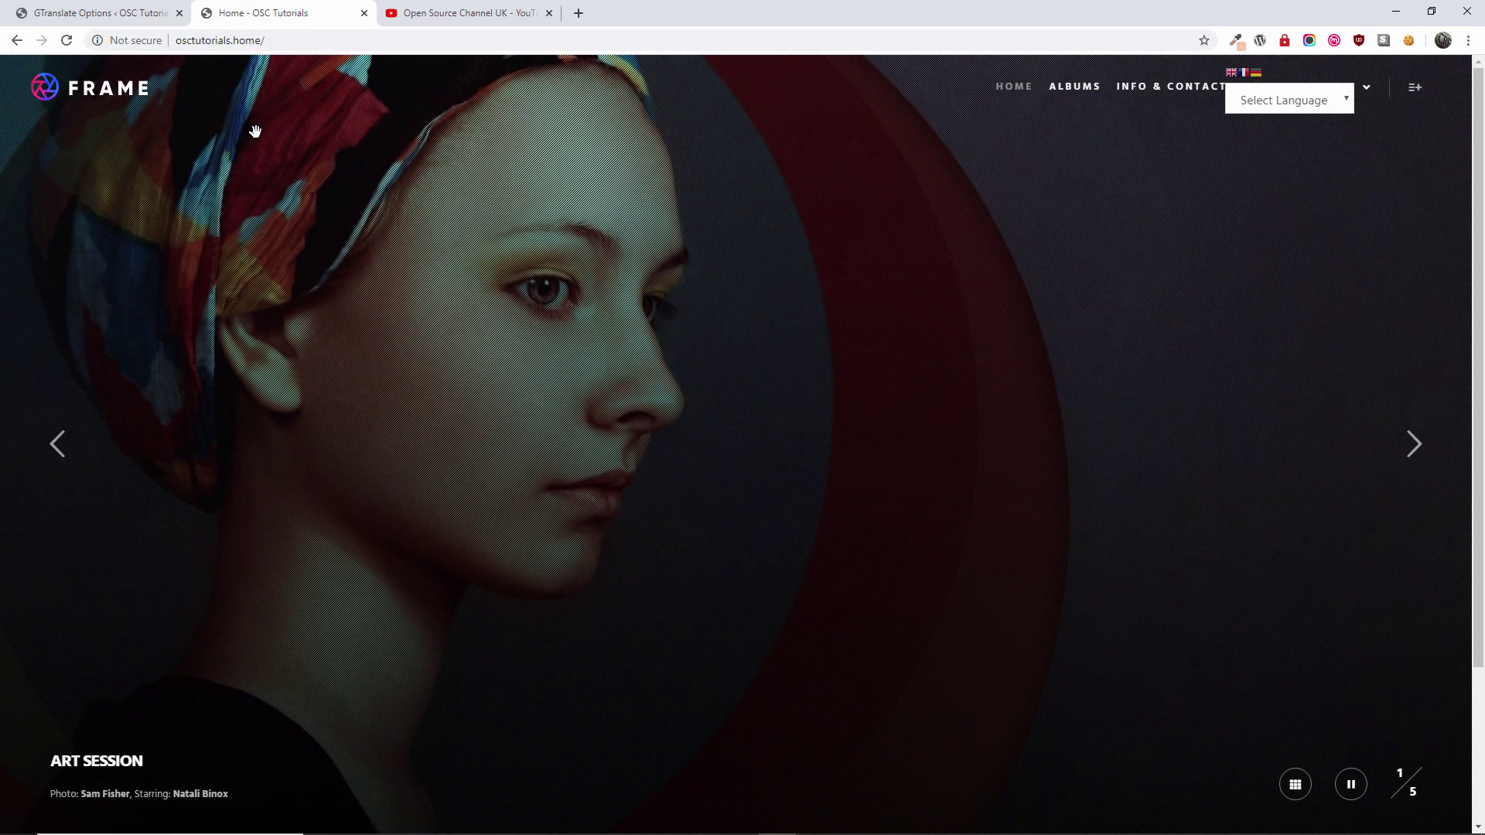
key(F5)
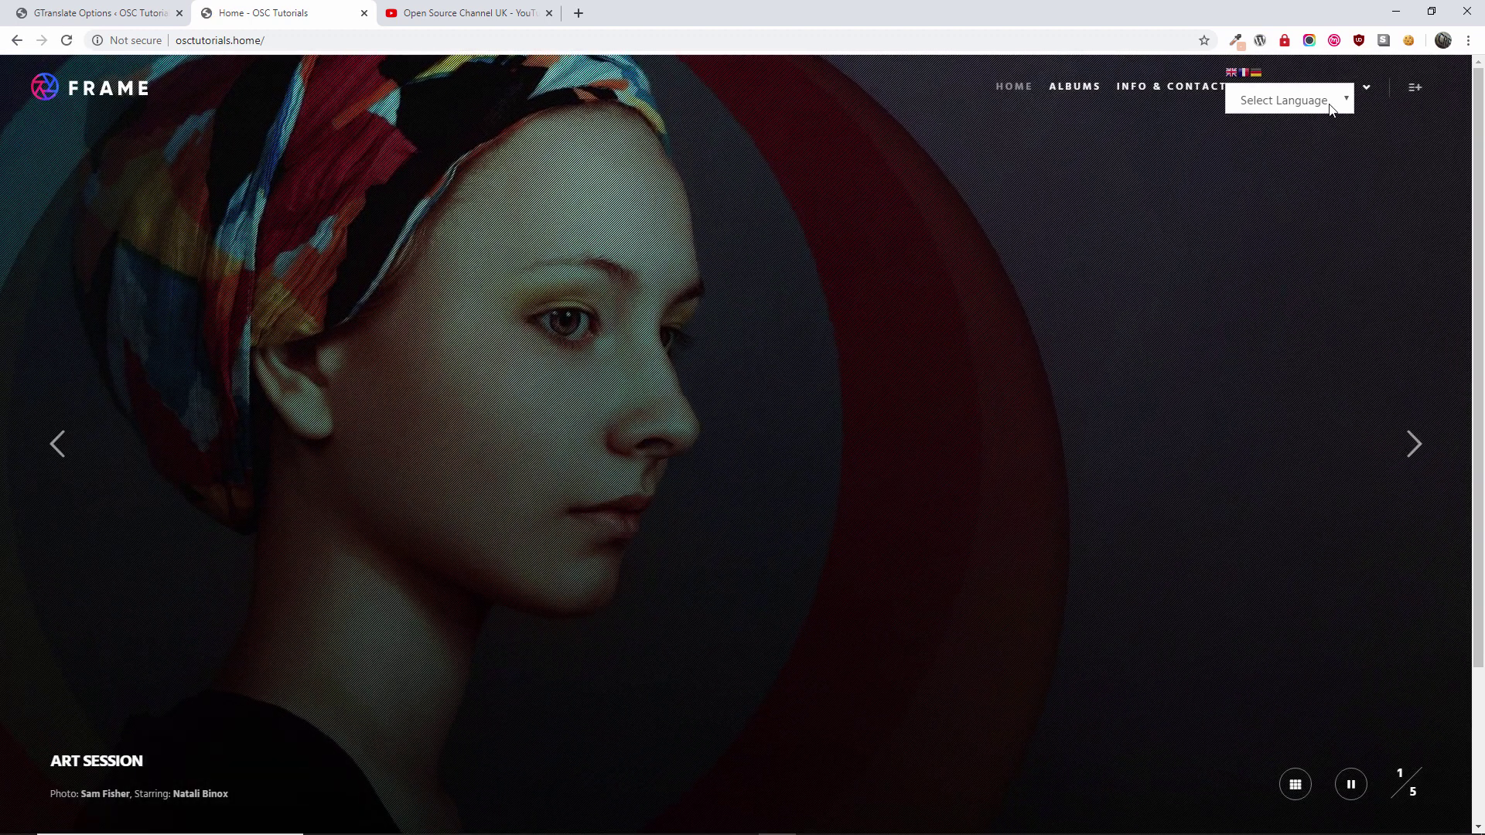
click(1329, 103)
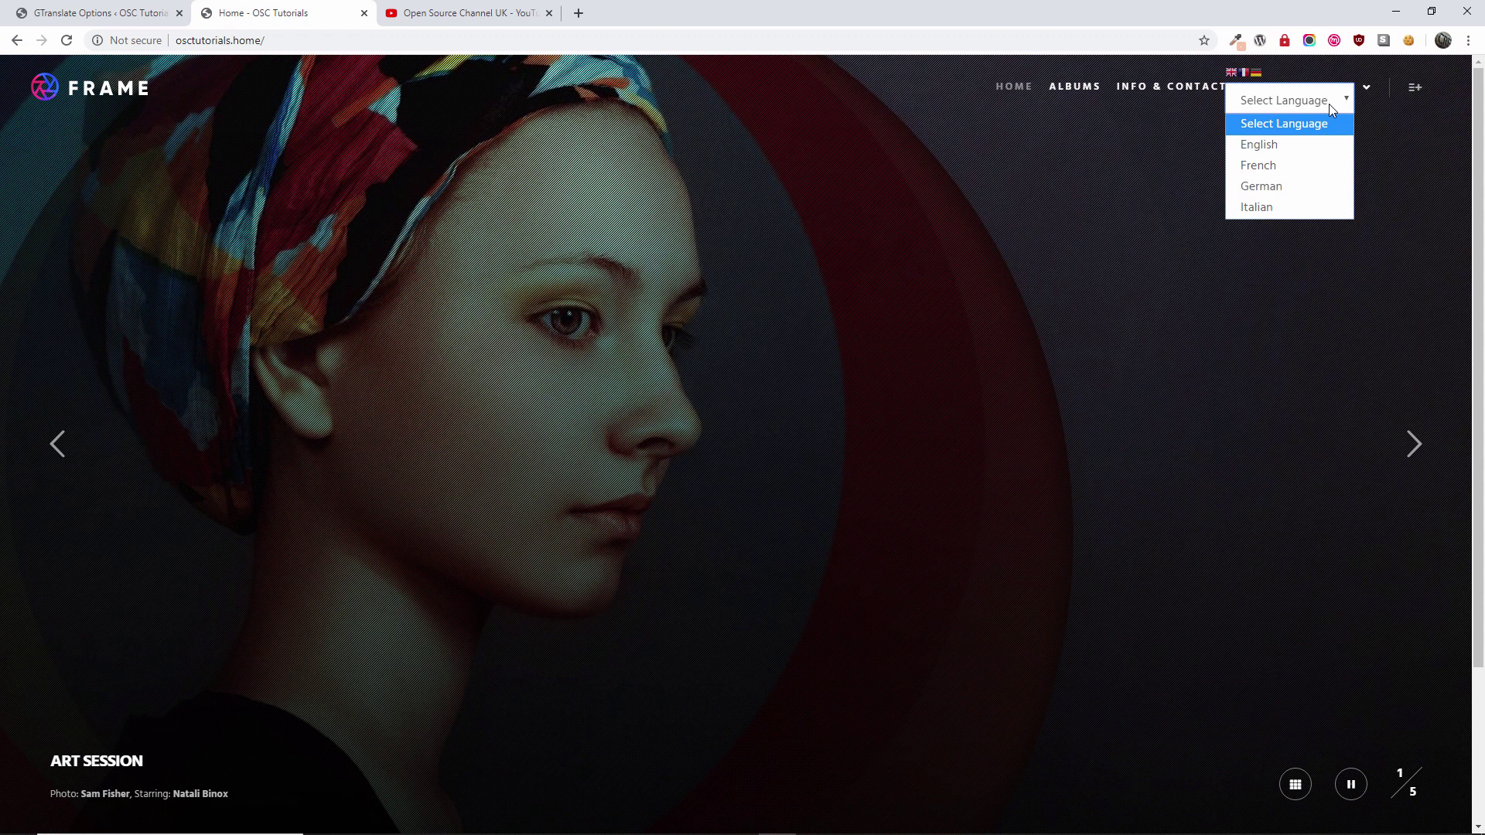
click(1329, 104)
scroll(1482, 492, down, 1)
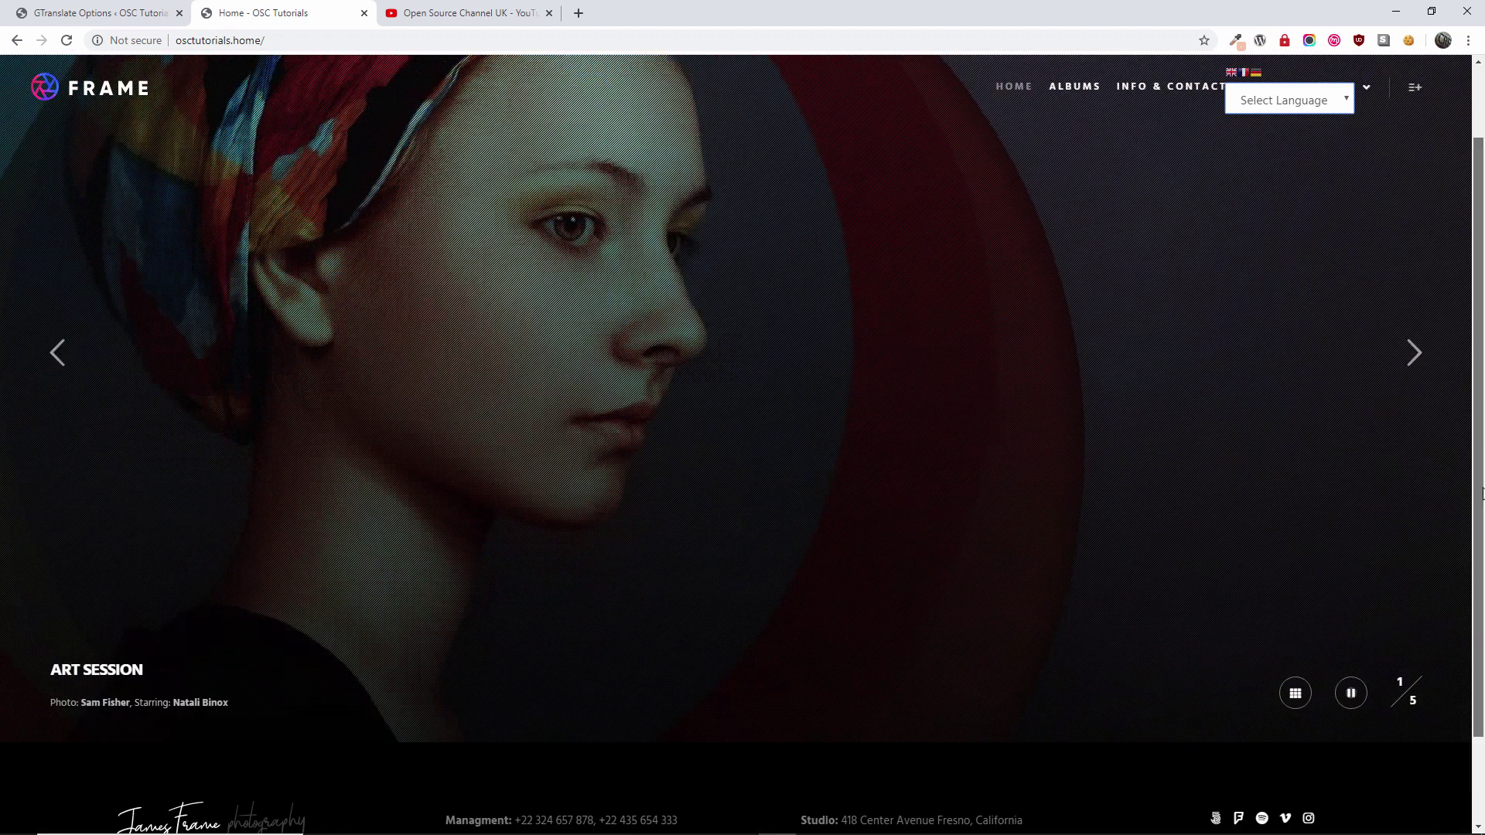
scroll(1482, 492, up, 1)
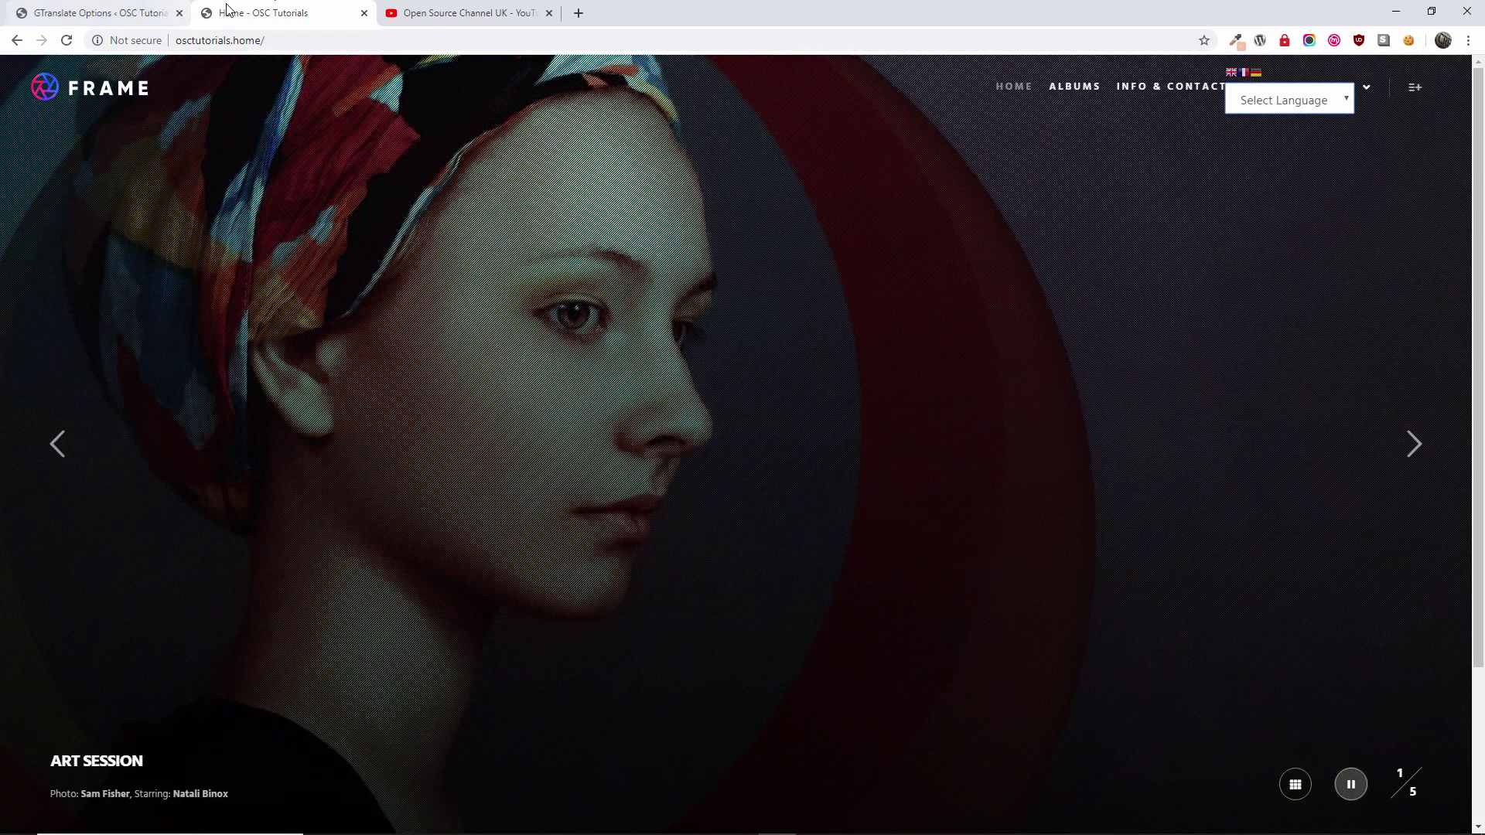
Set the GTranslate widget look to Dropdown, save the settings, and return to the homepage.
click(101, 12)
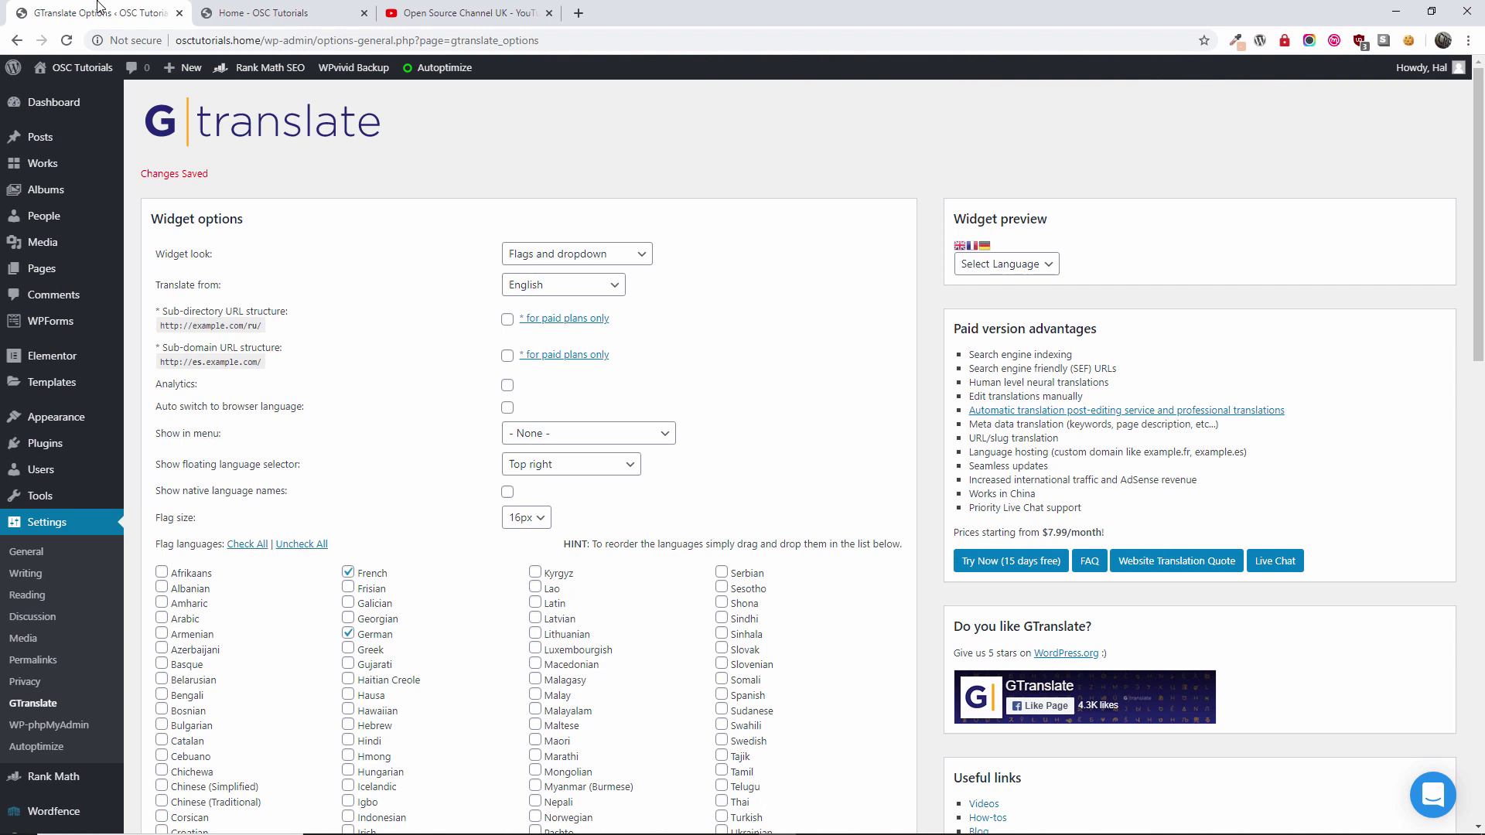
click(593, 256)
click(579, 304)
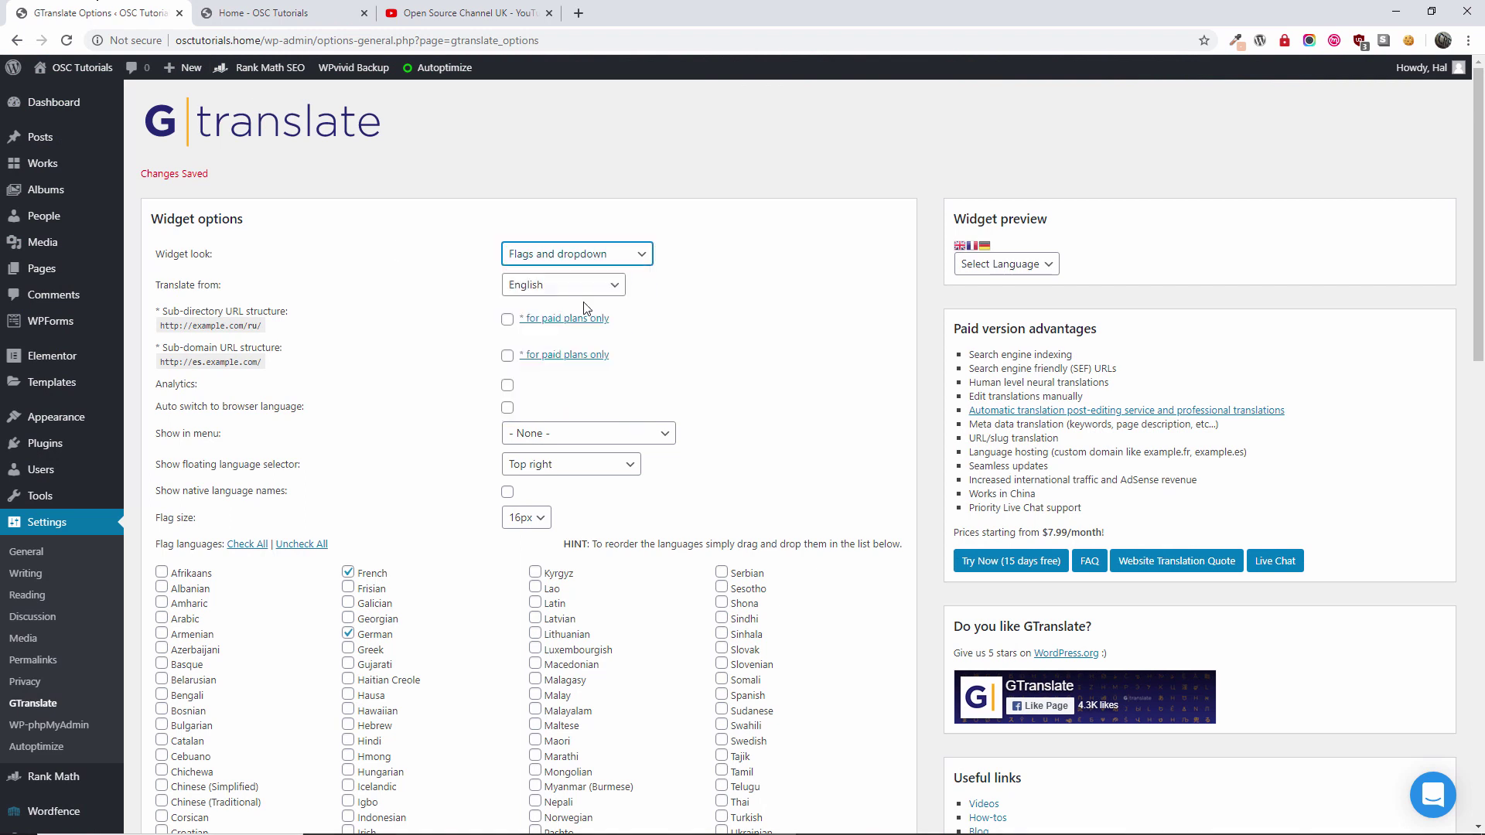
scroll(735, 354, down, 8)
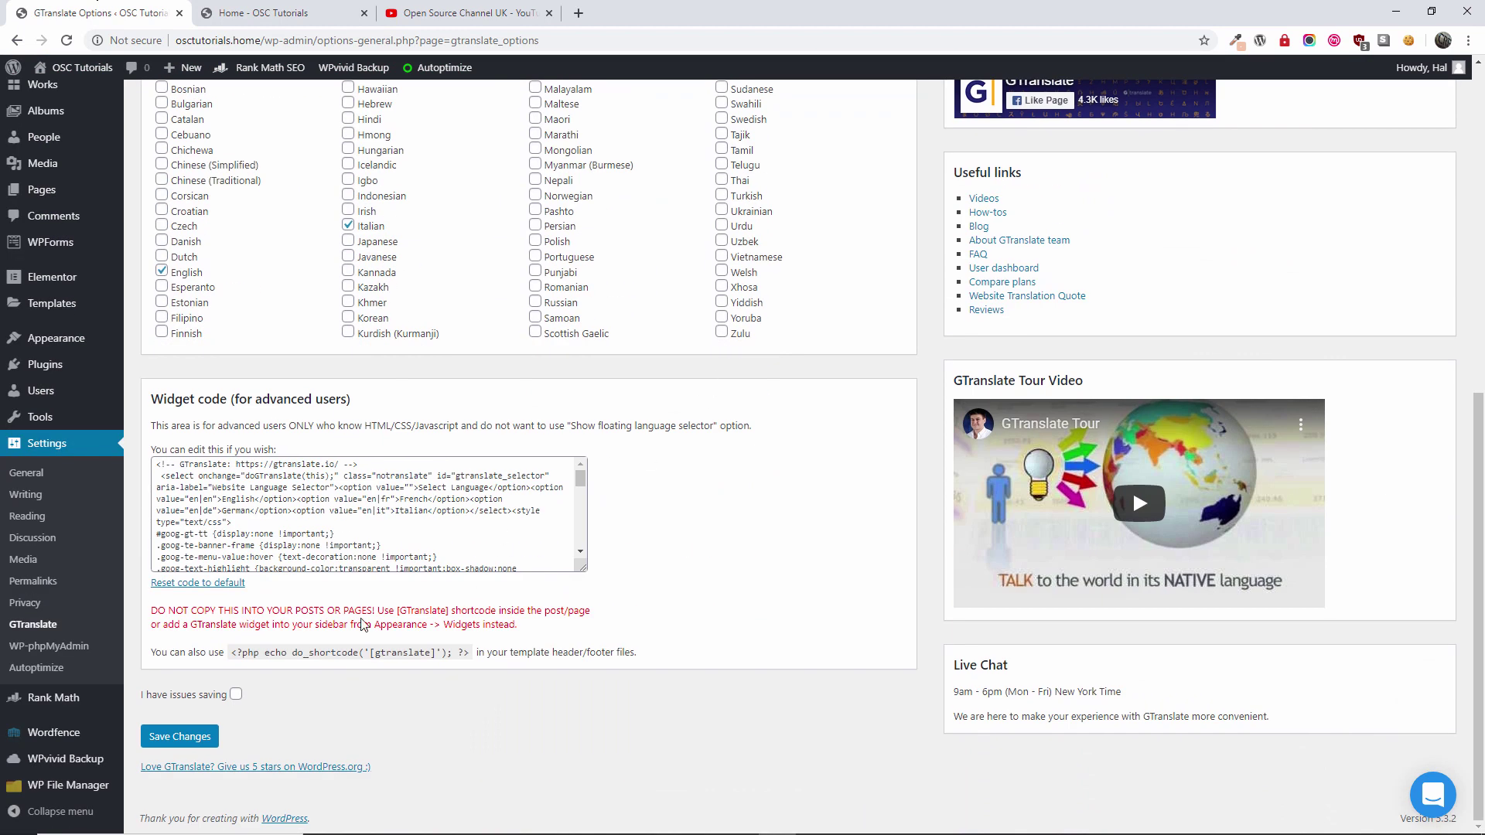
click(210, 735)
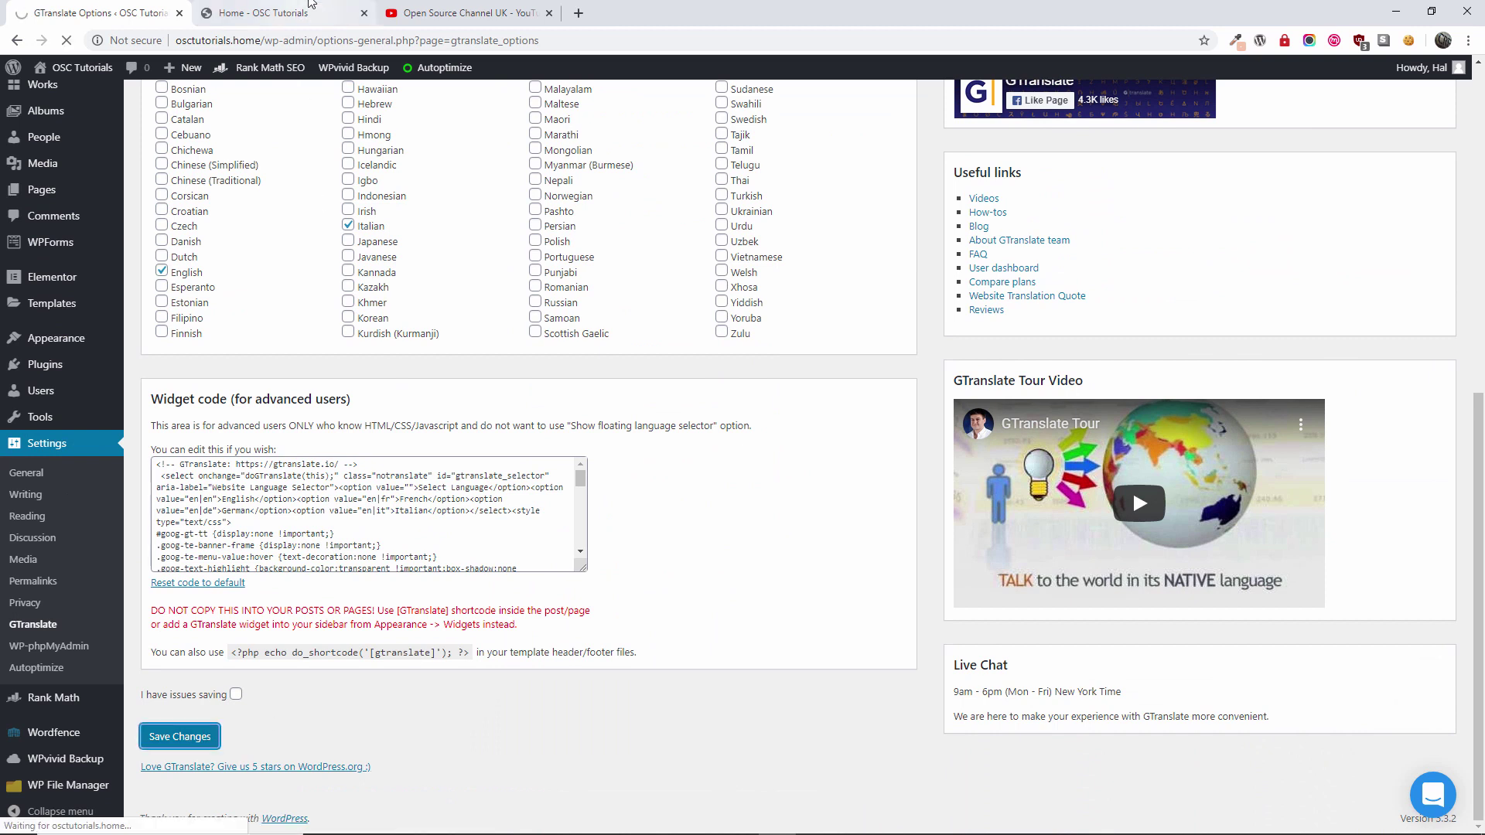
click(308, 9)
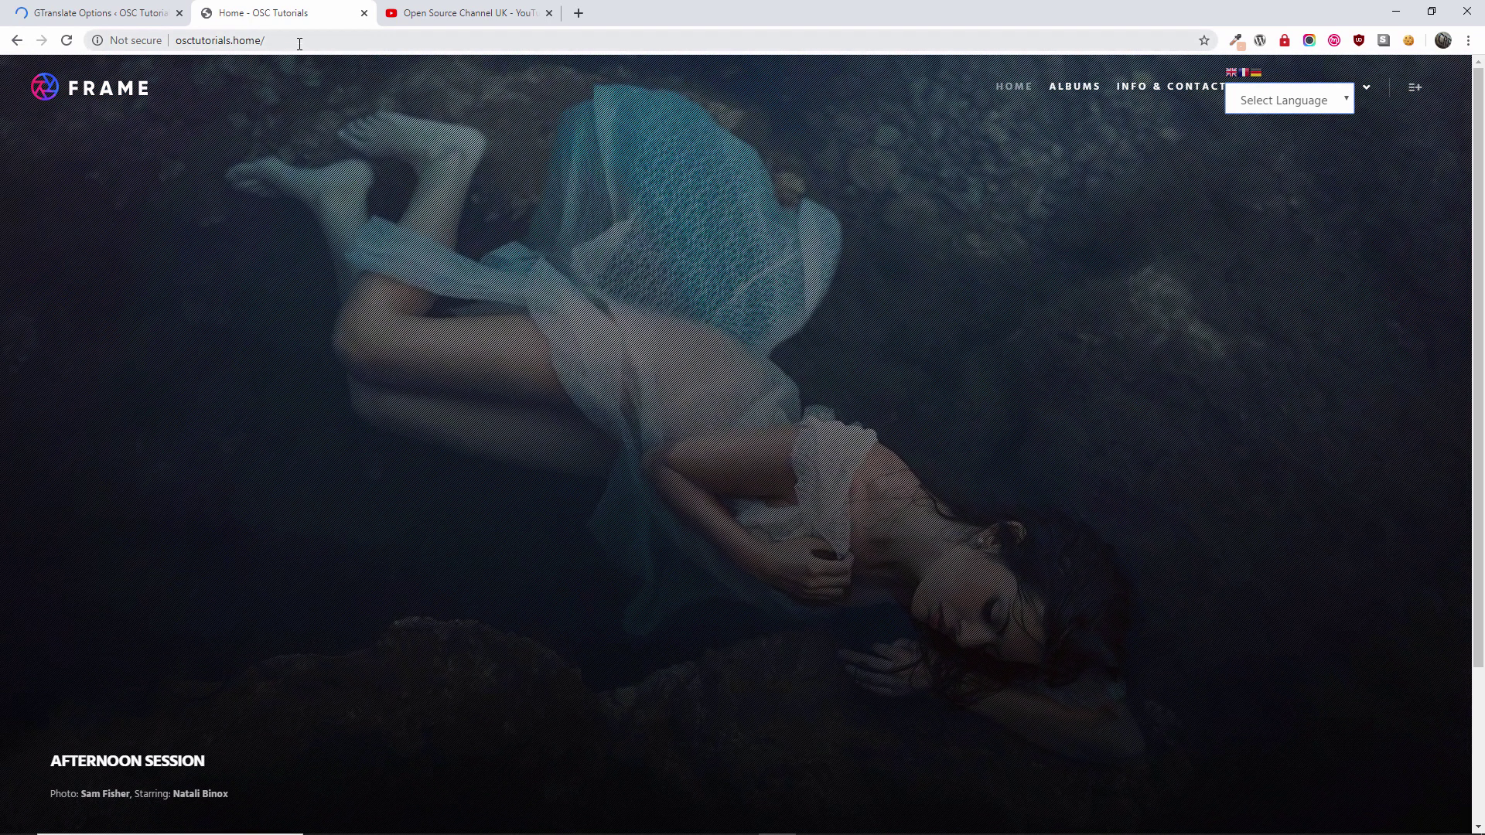
Reload the homepage from its address until the flagless Select Language dropdown appears.
click(299, 43)
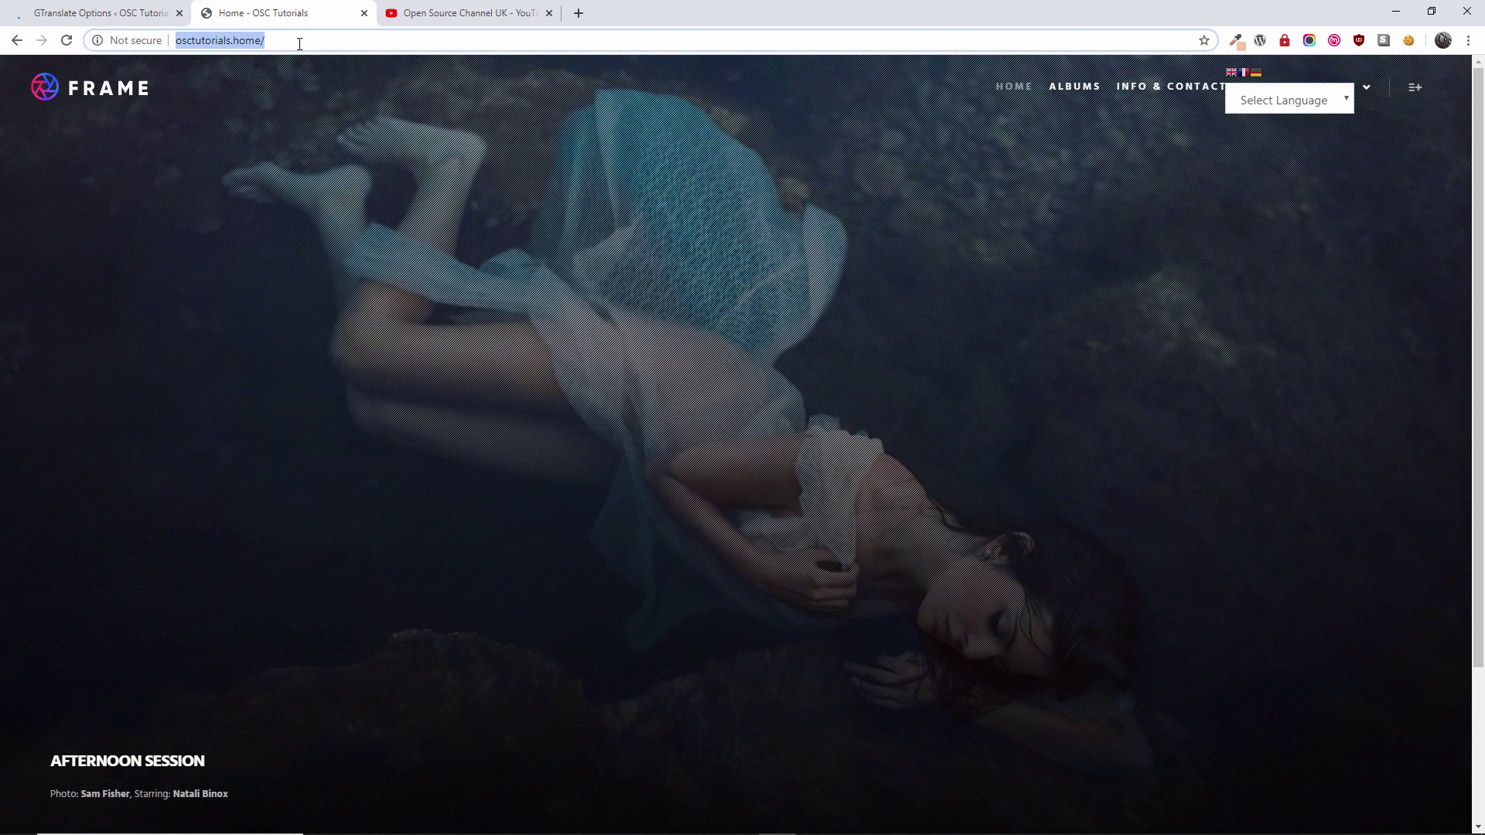
key(Return)
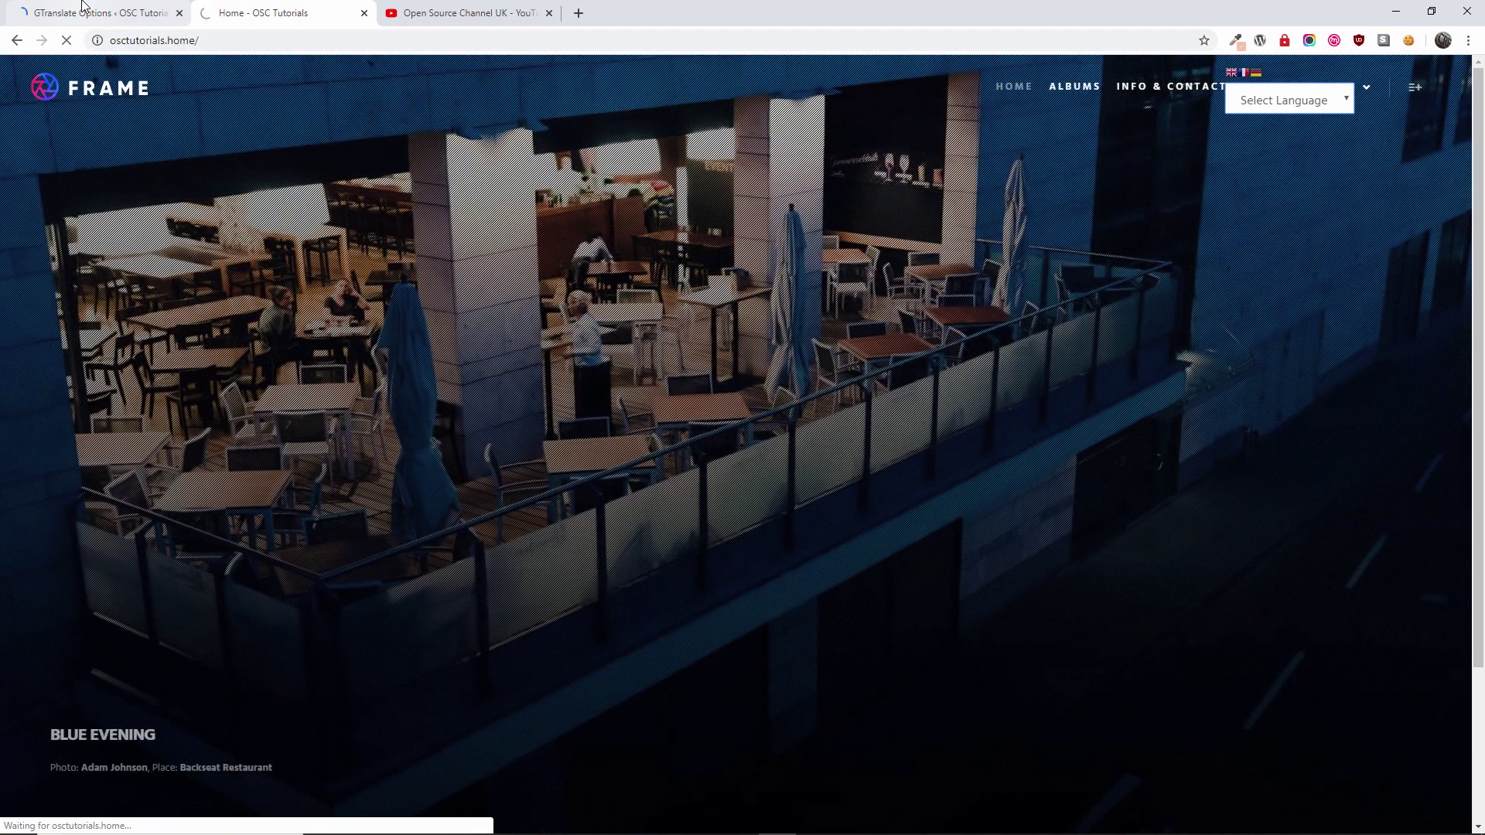
click(83, 9)
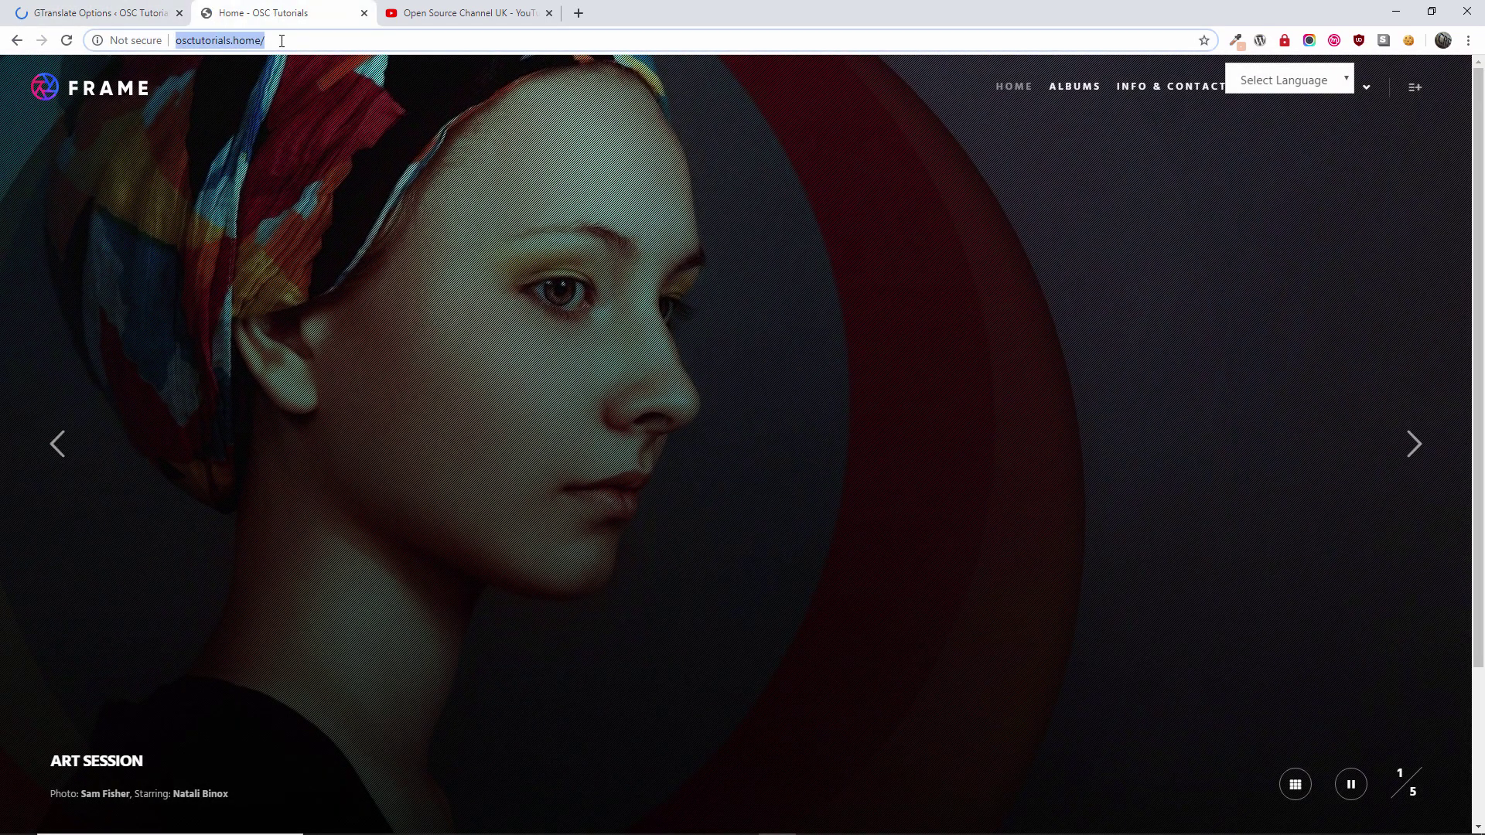
key(Return)
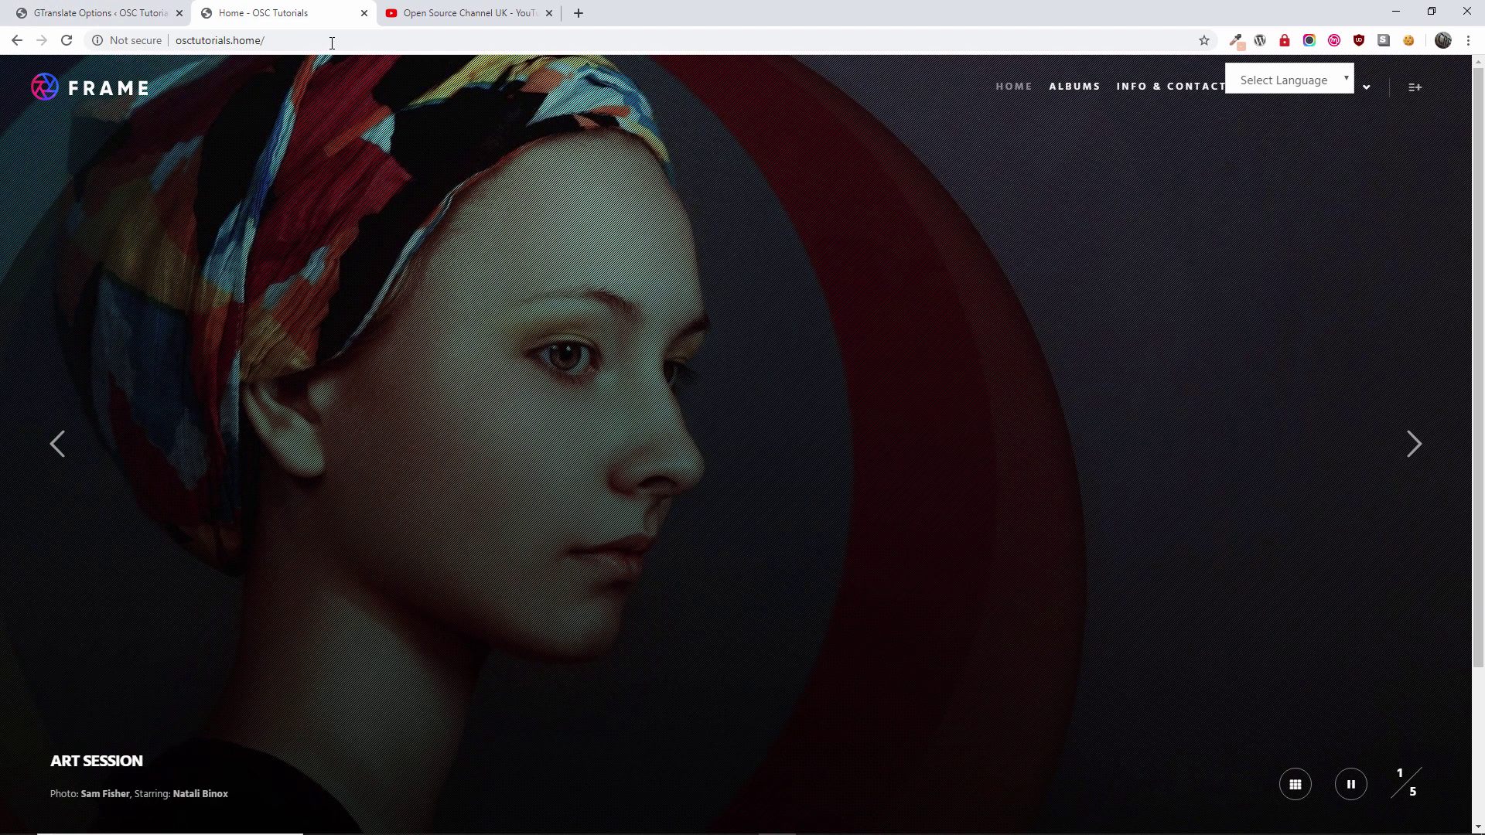
click(328, 41)
key(Return)
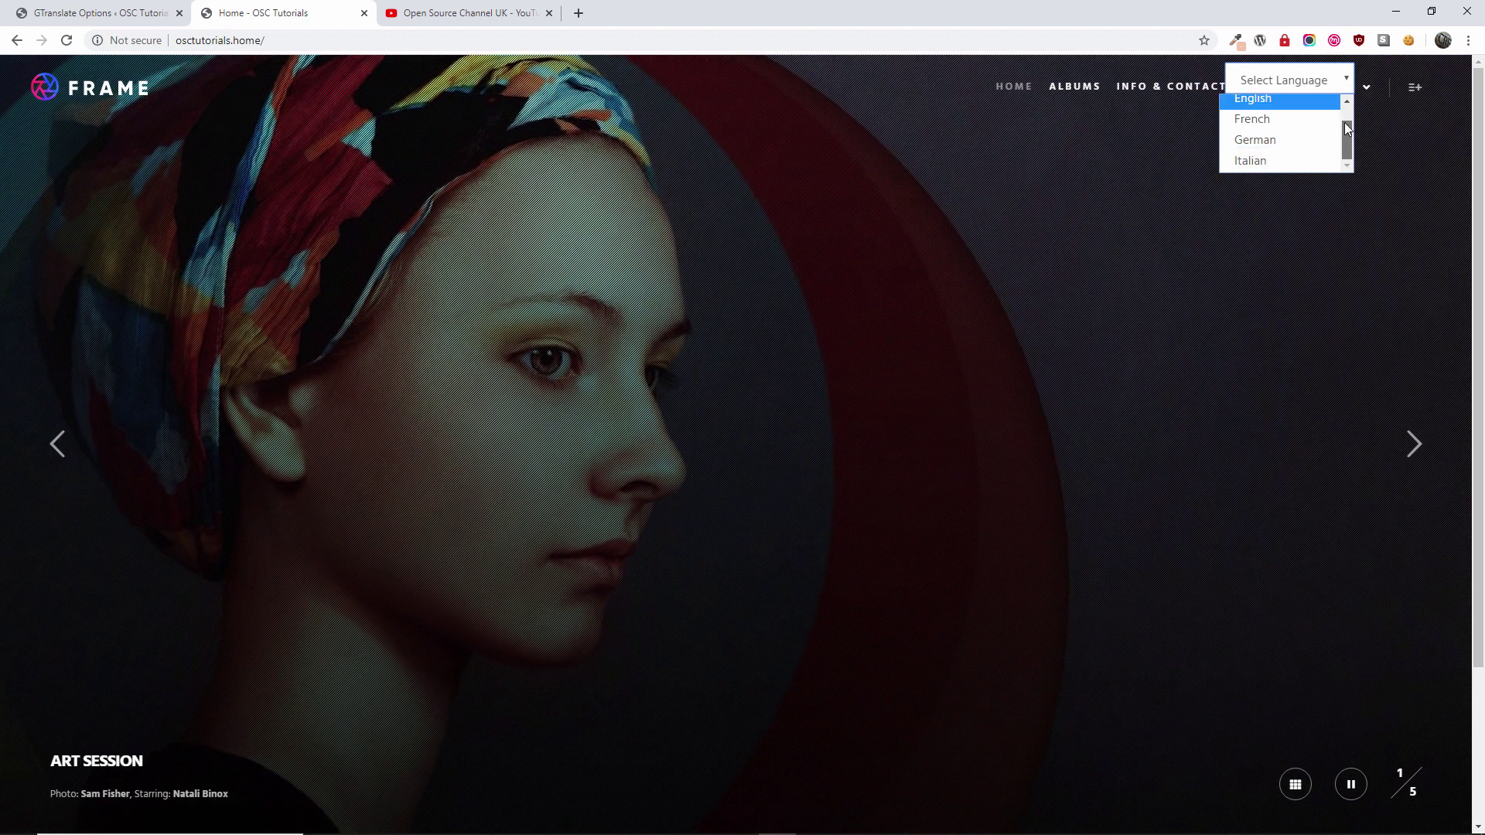
Change the GTranslate widget look to Nice dropdown with flags and save the settings.
click(58, 7)
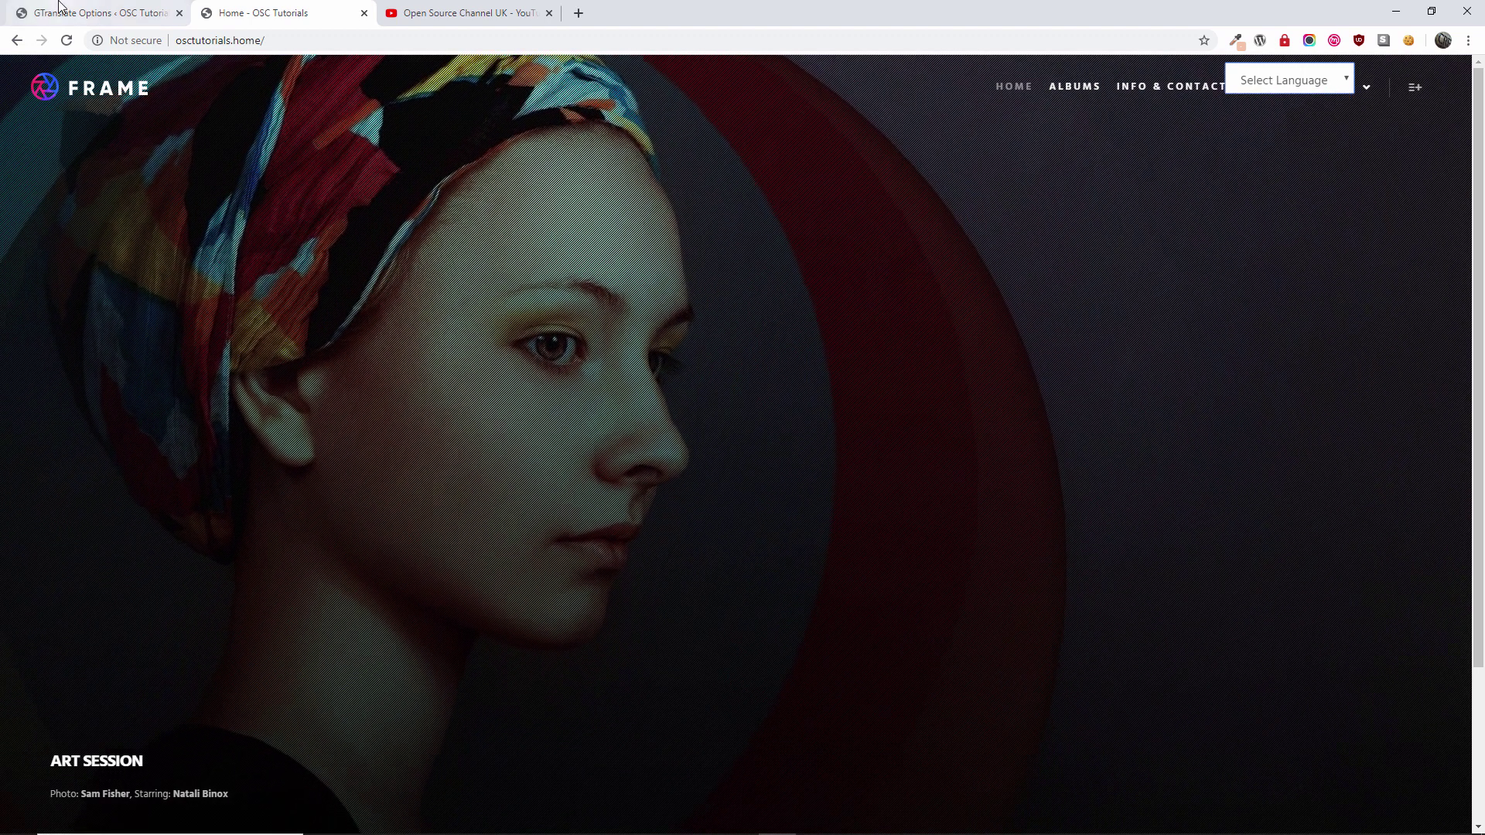
click(58, 6)
click(583, 259)
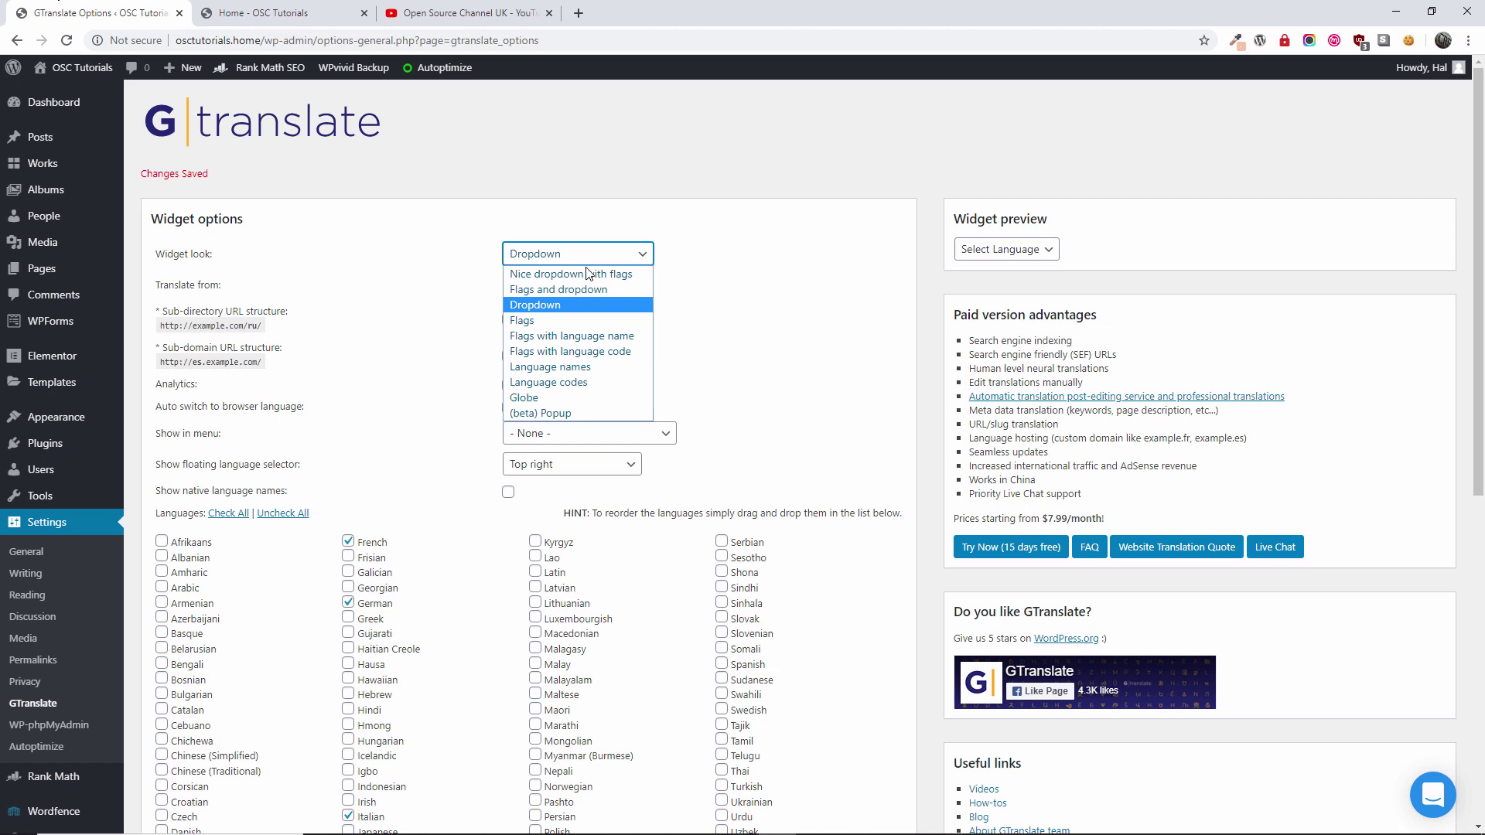
click(588, 274)
scroll(787, 322, down, 5)
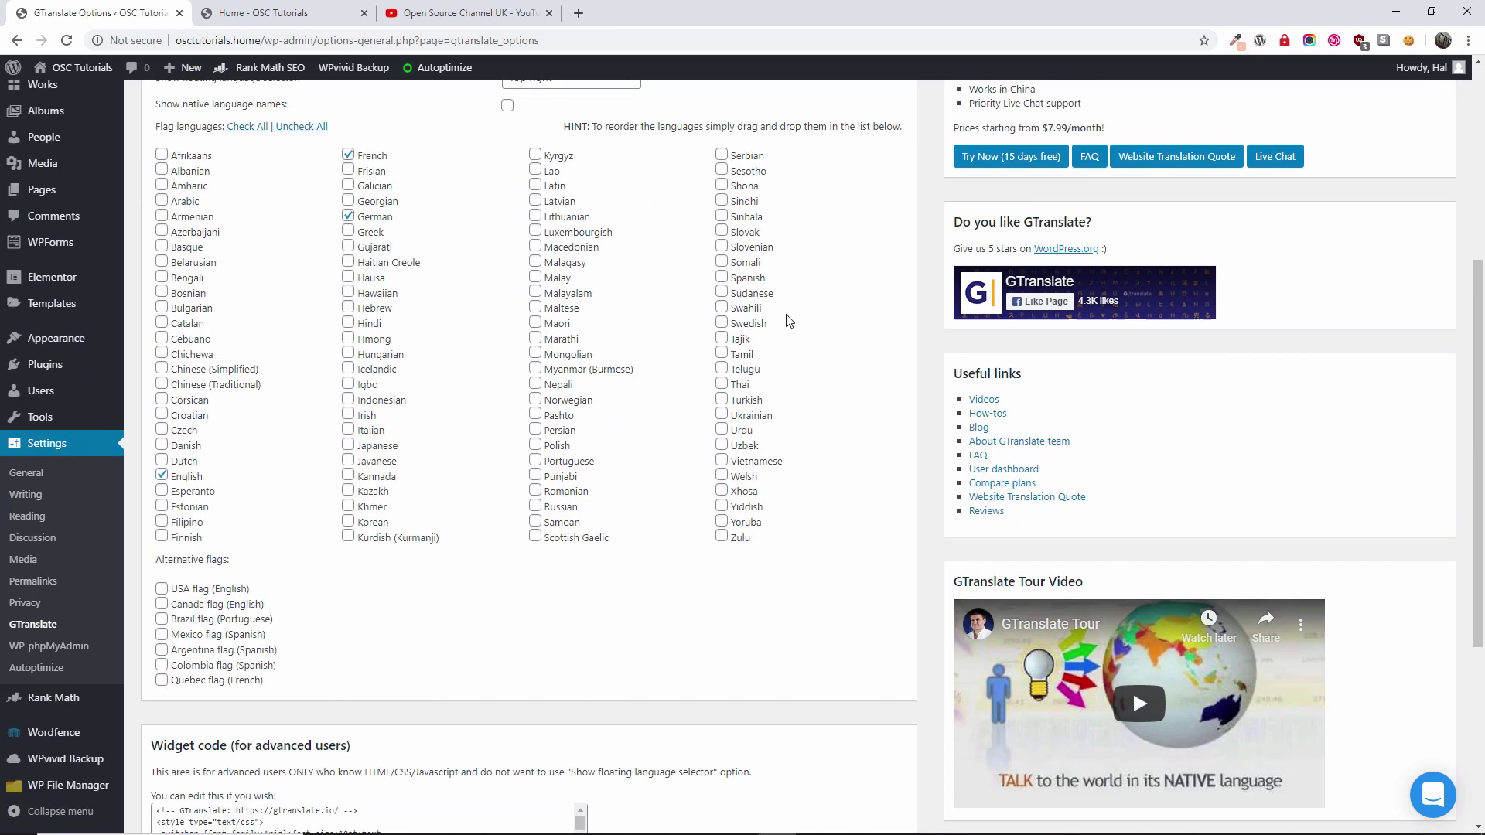
scroll(789, 320, down, 5)
click(179, 736)
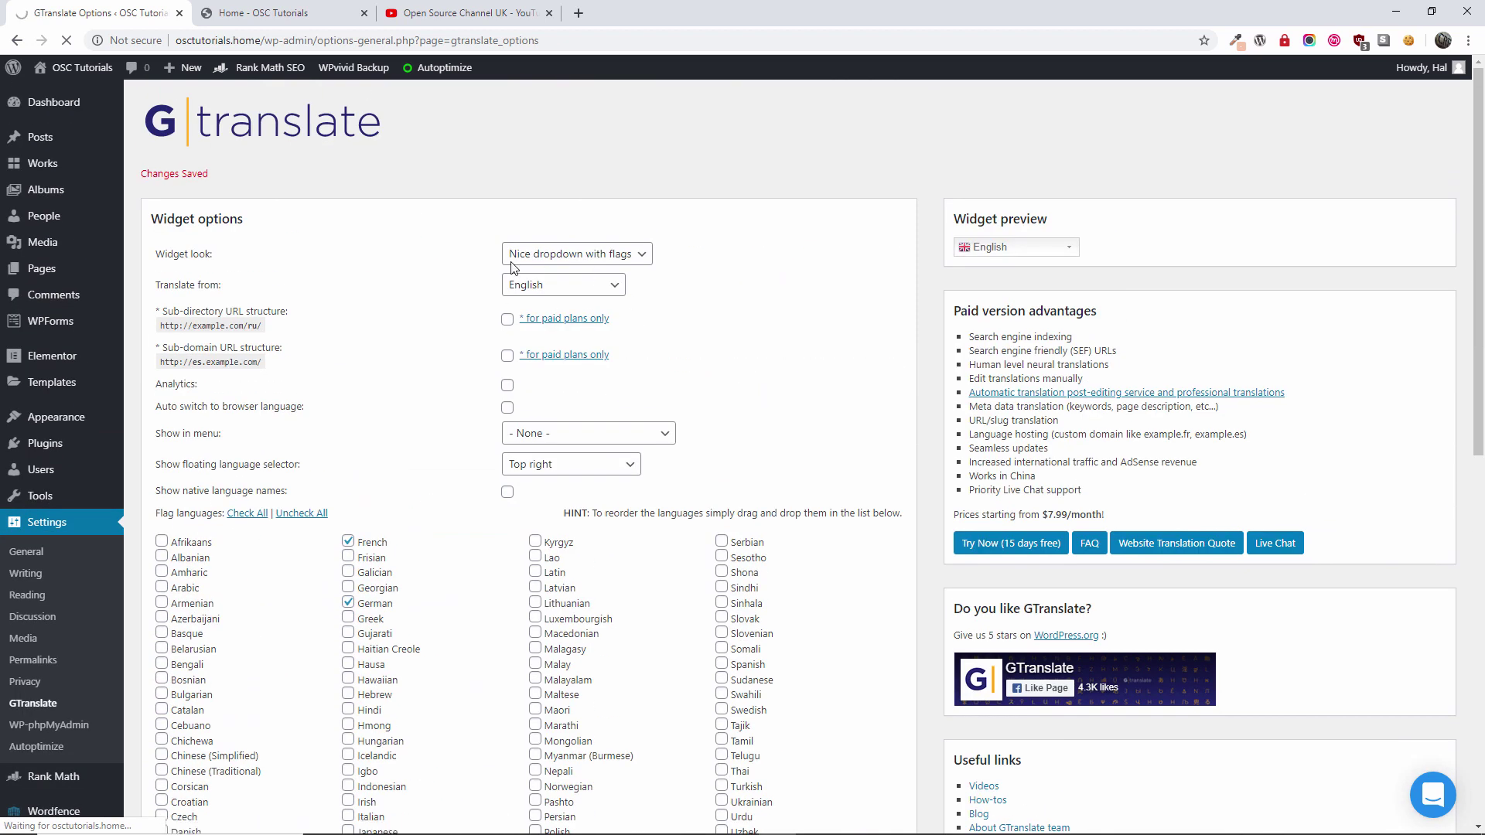
Reload the 'Home - OSC Tutorials' front page to show the flagged English dropdown.
click(263, 14)
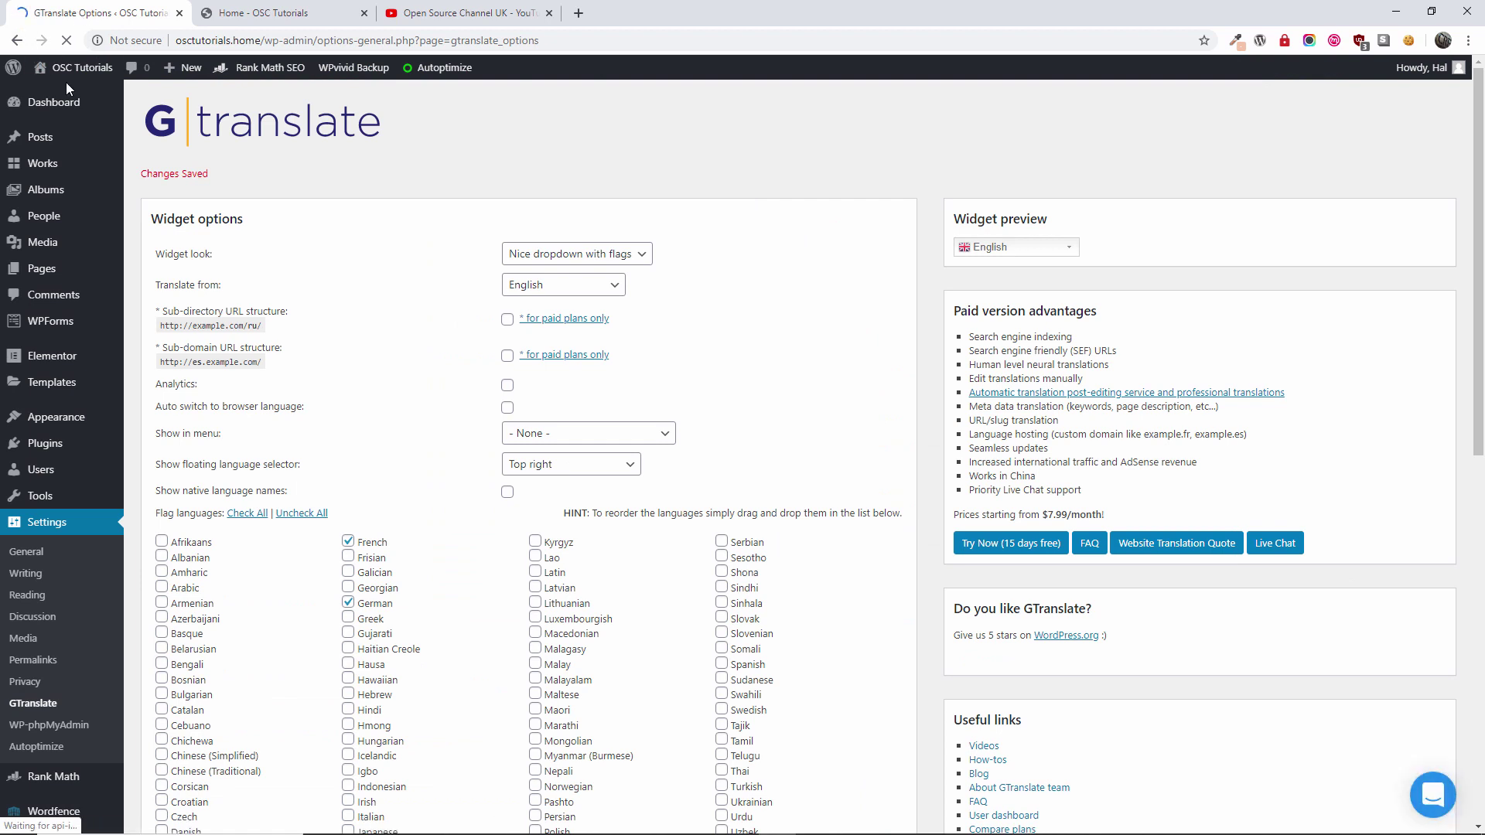
click(208, 10)
key(F5)
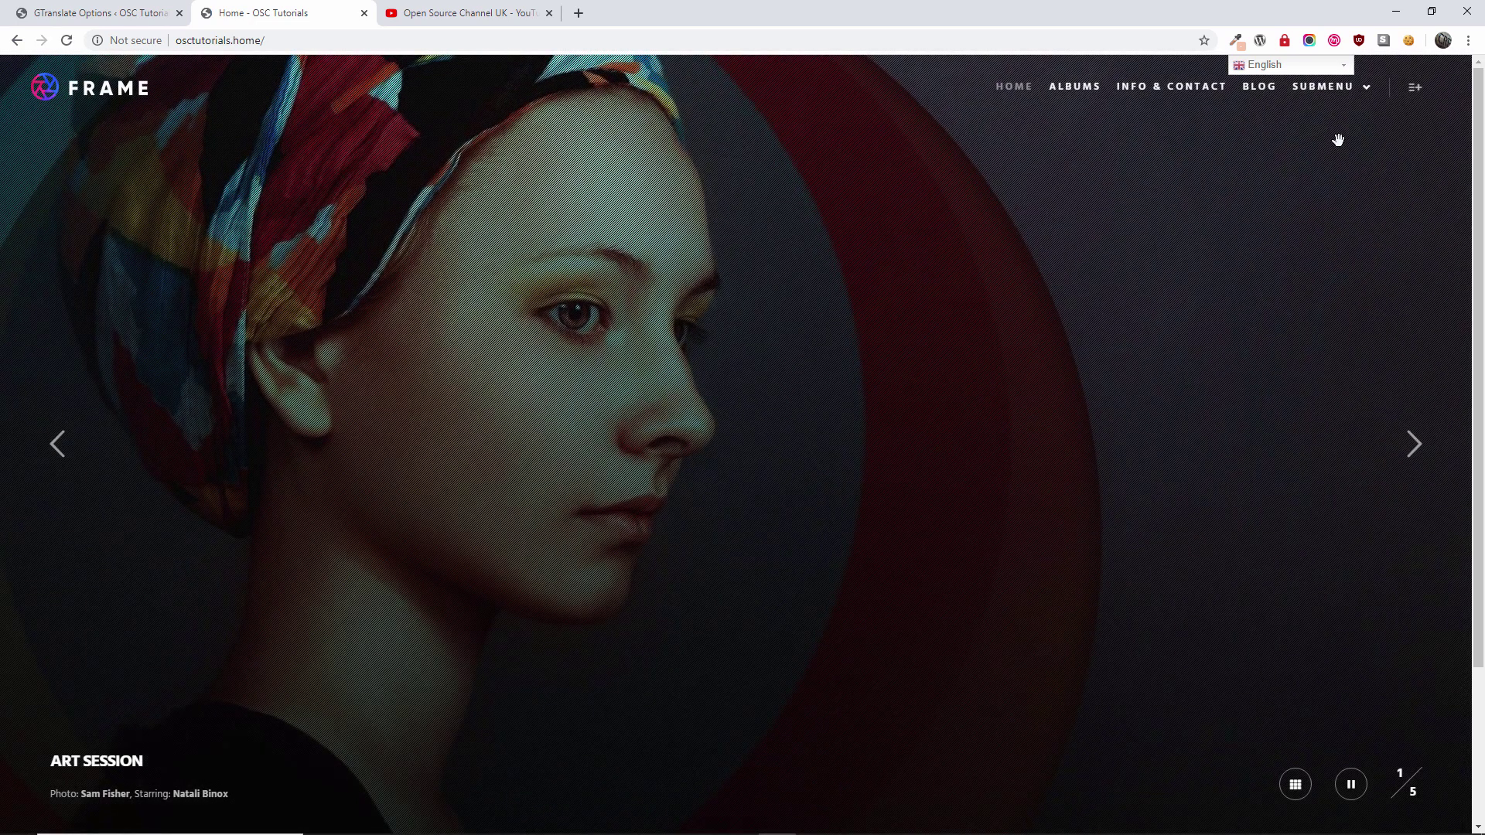
Review the site's language list, keep English, and go back to the GTranslate settings.
click(1341, 71)
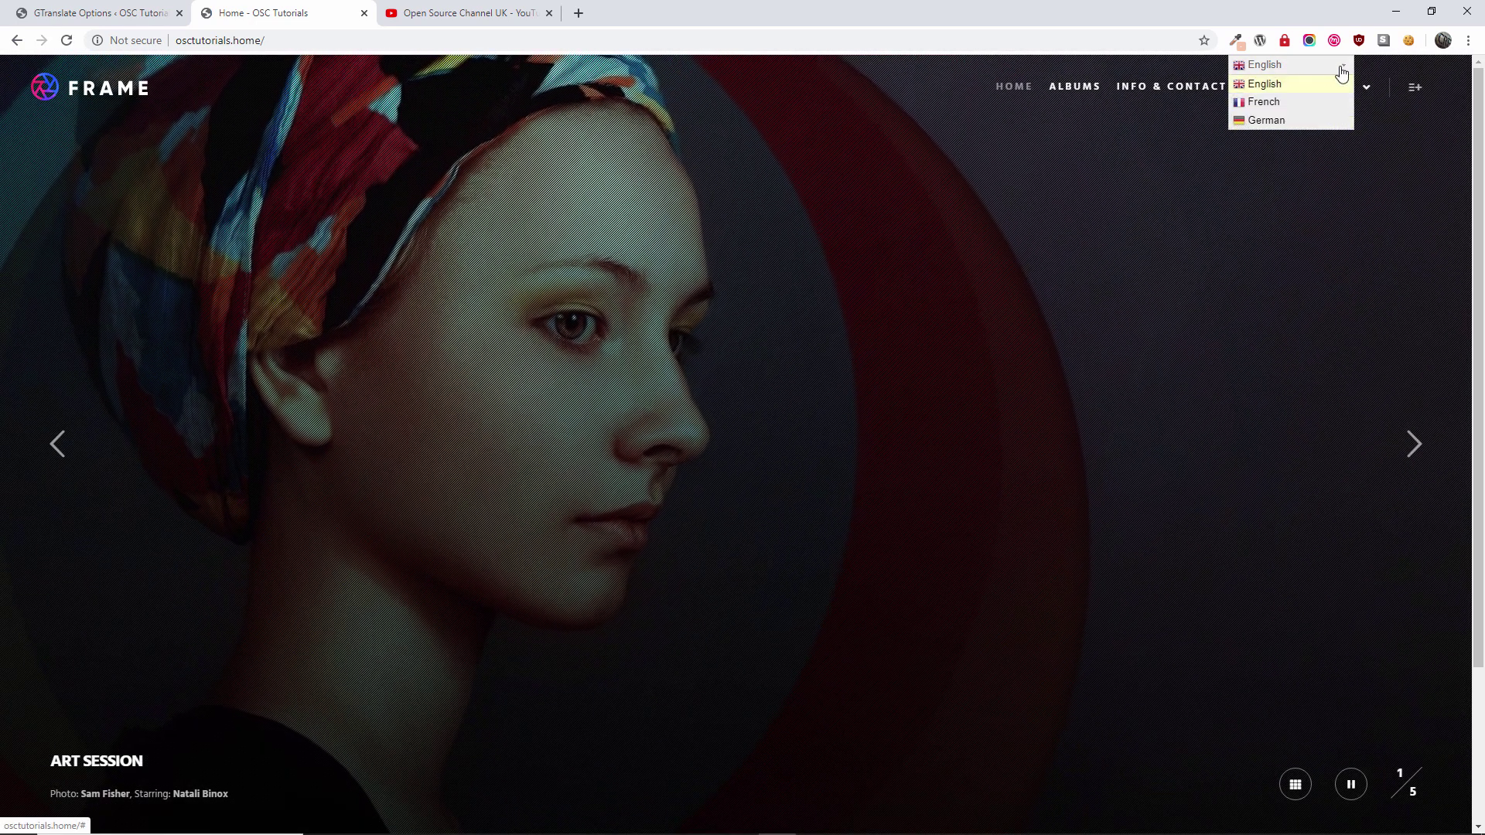
click(1341, 71)
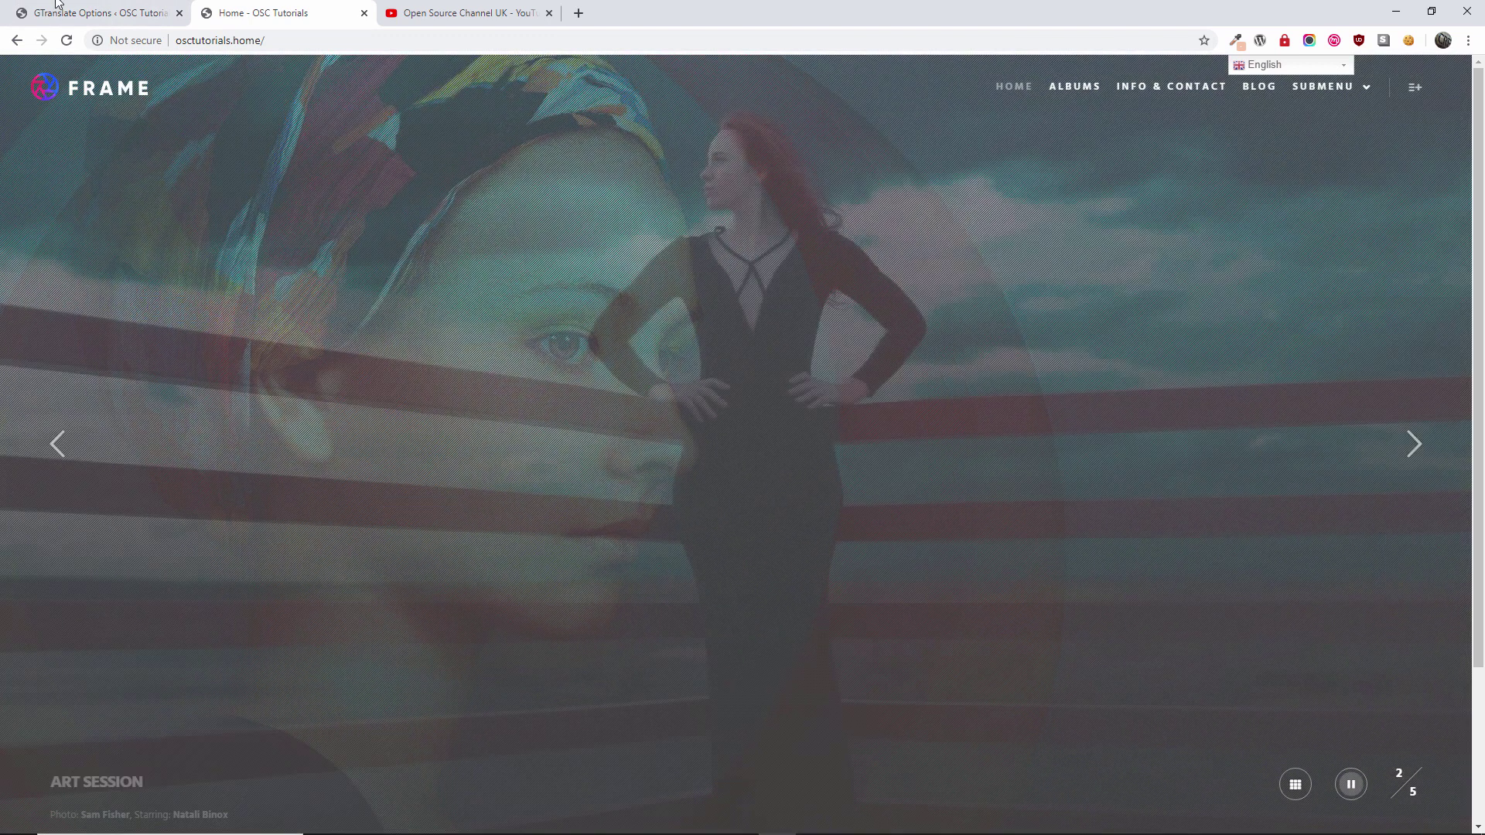
click(100, 13)
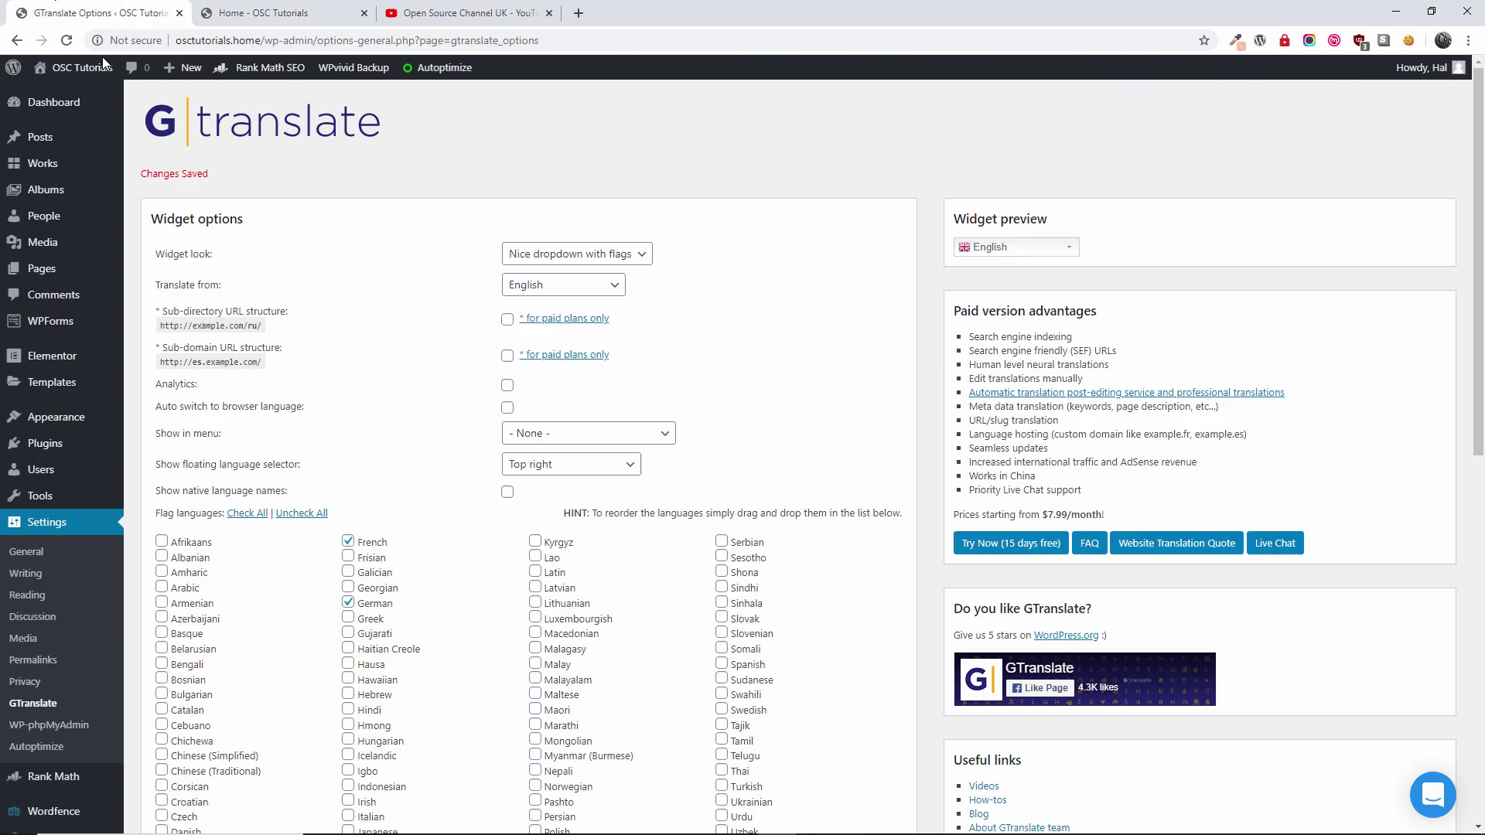
Set 'Show floating language selector' to Bottom right and save the changes.
click(562, 468)
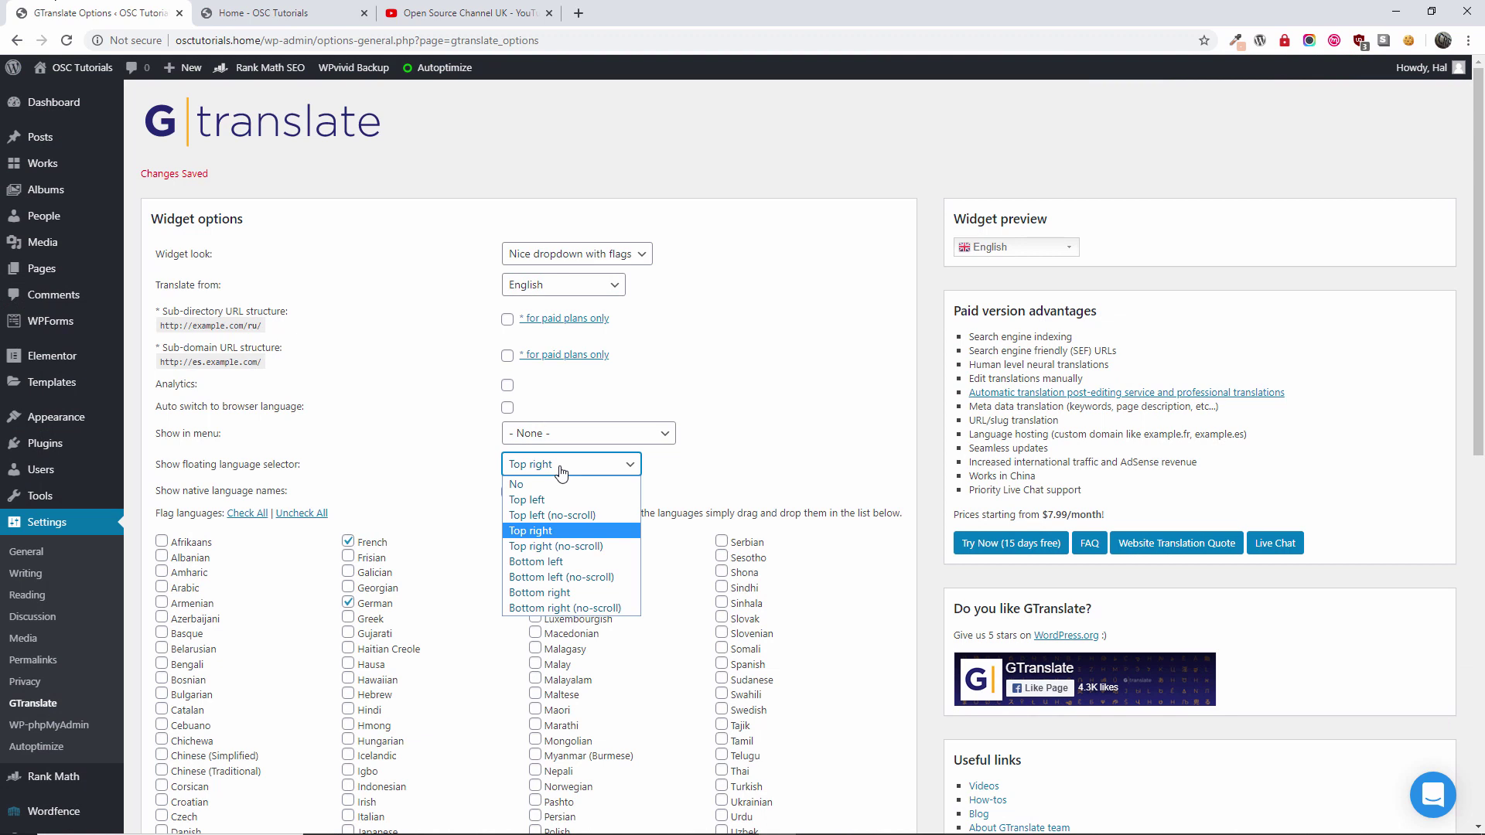
click(591, 592)
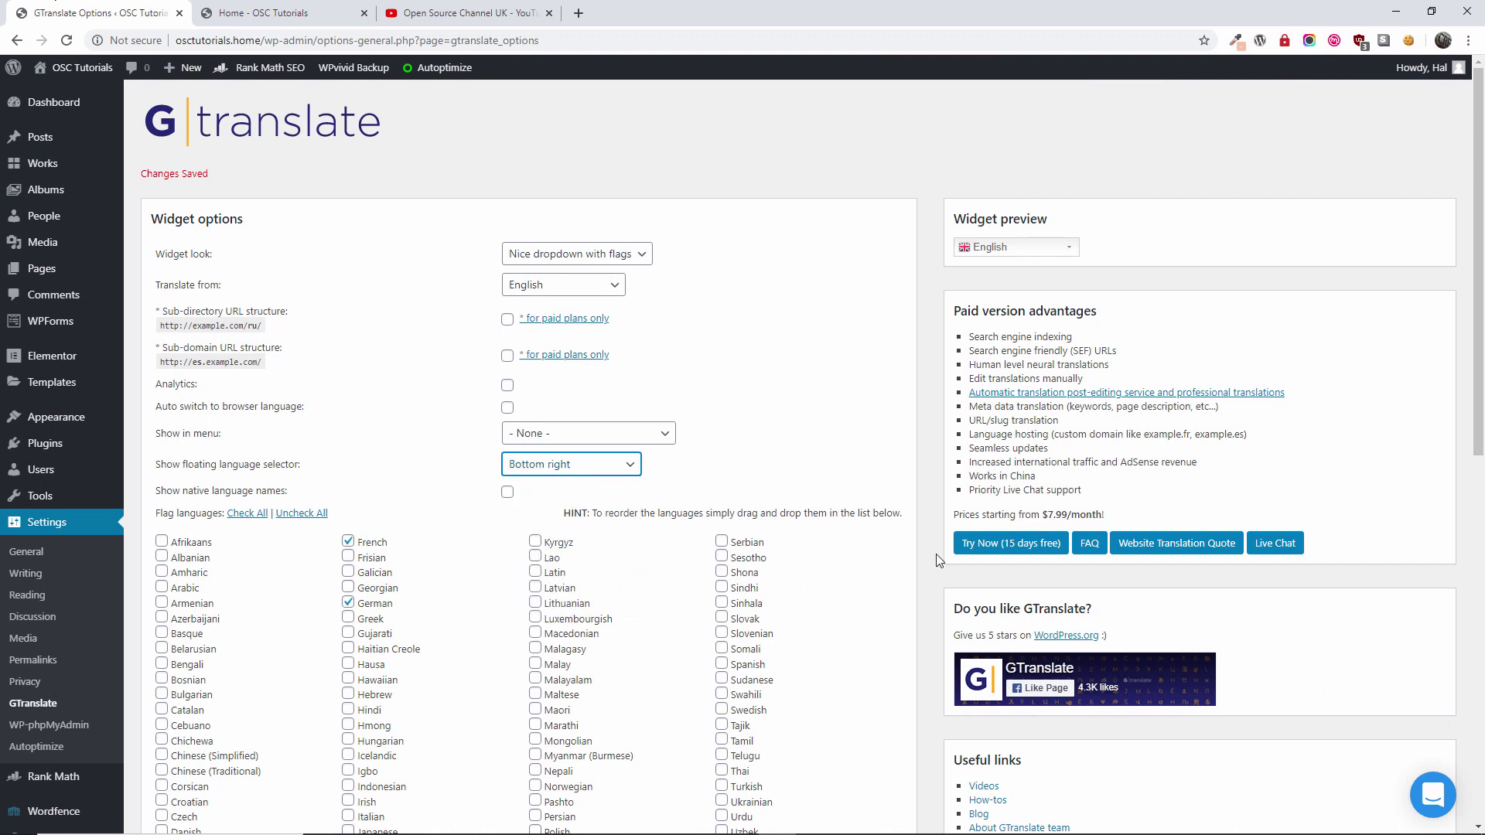
scroll(932, 541, down, 10)
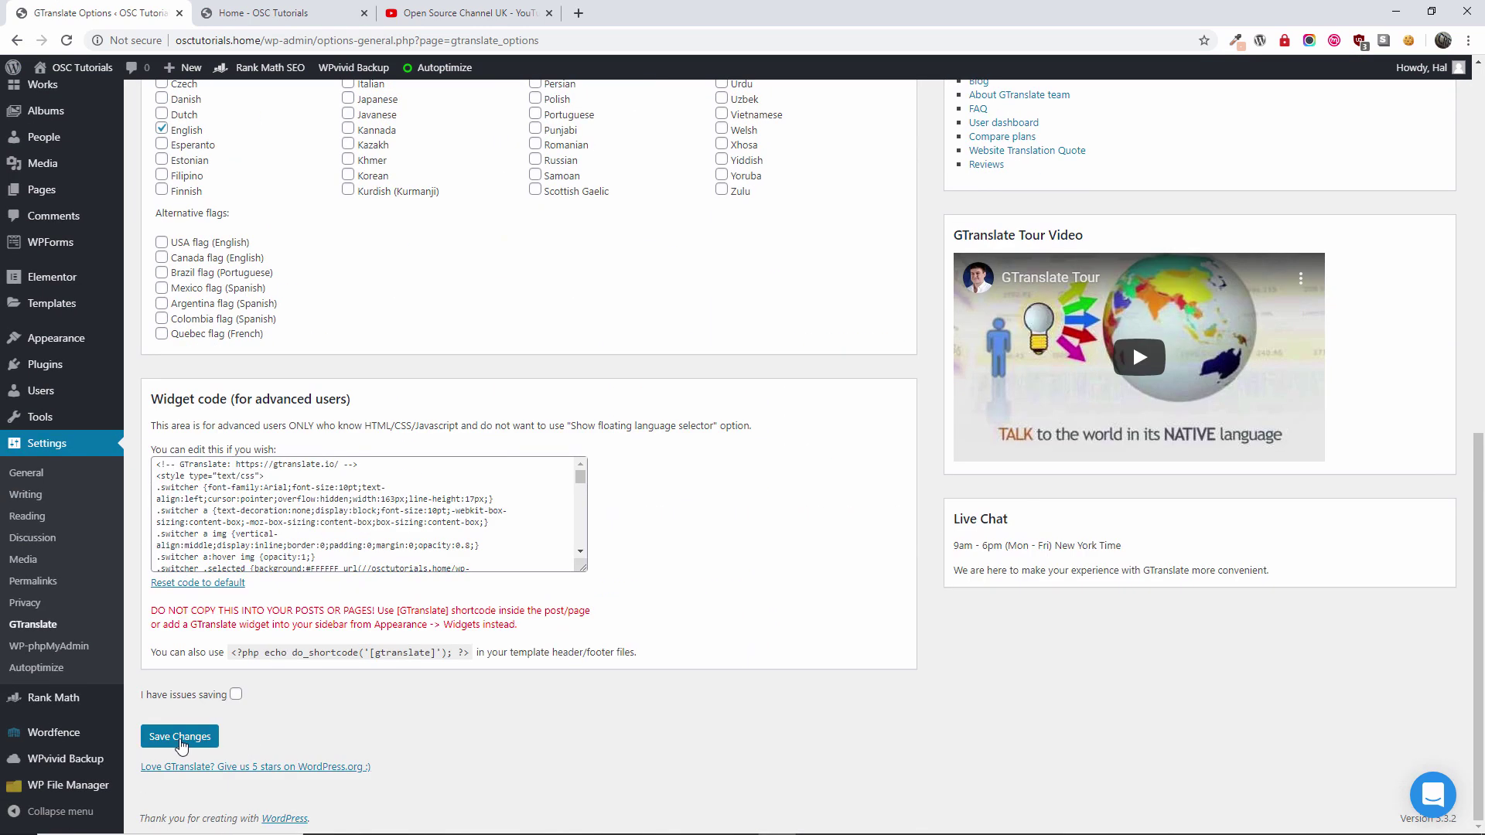
click(182, 744)
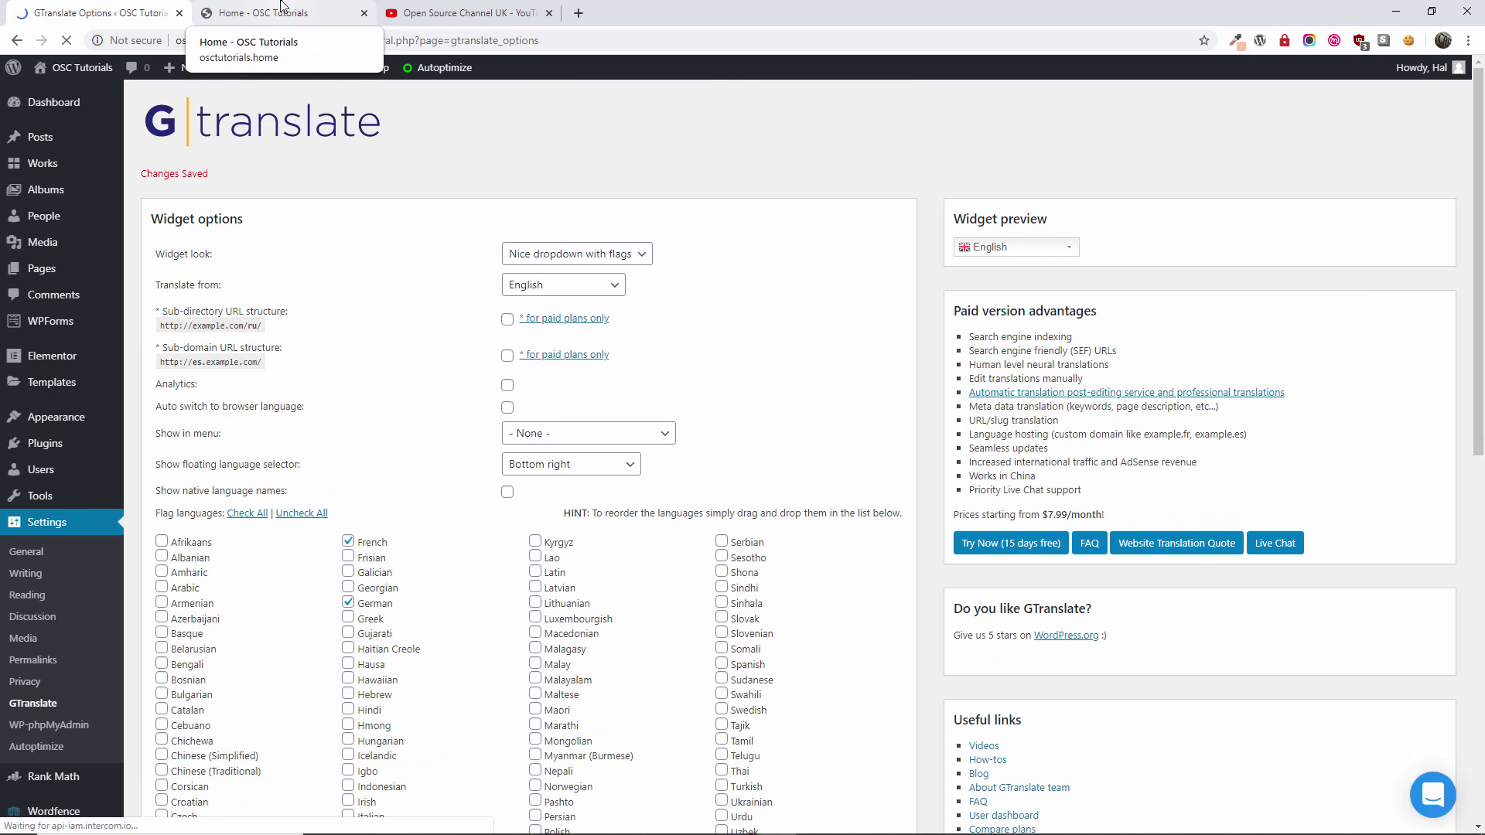
Reload the front page and bring the footer with the bottom-right selector into view.
click(281, 6)
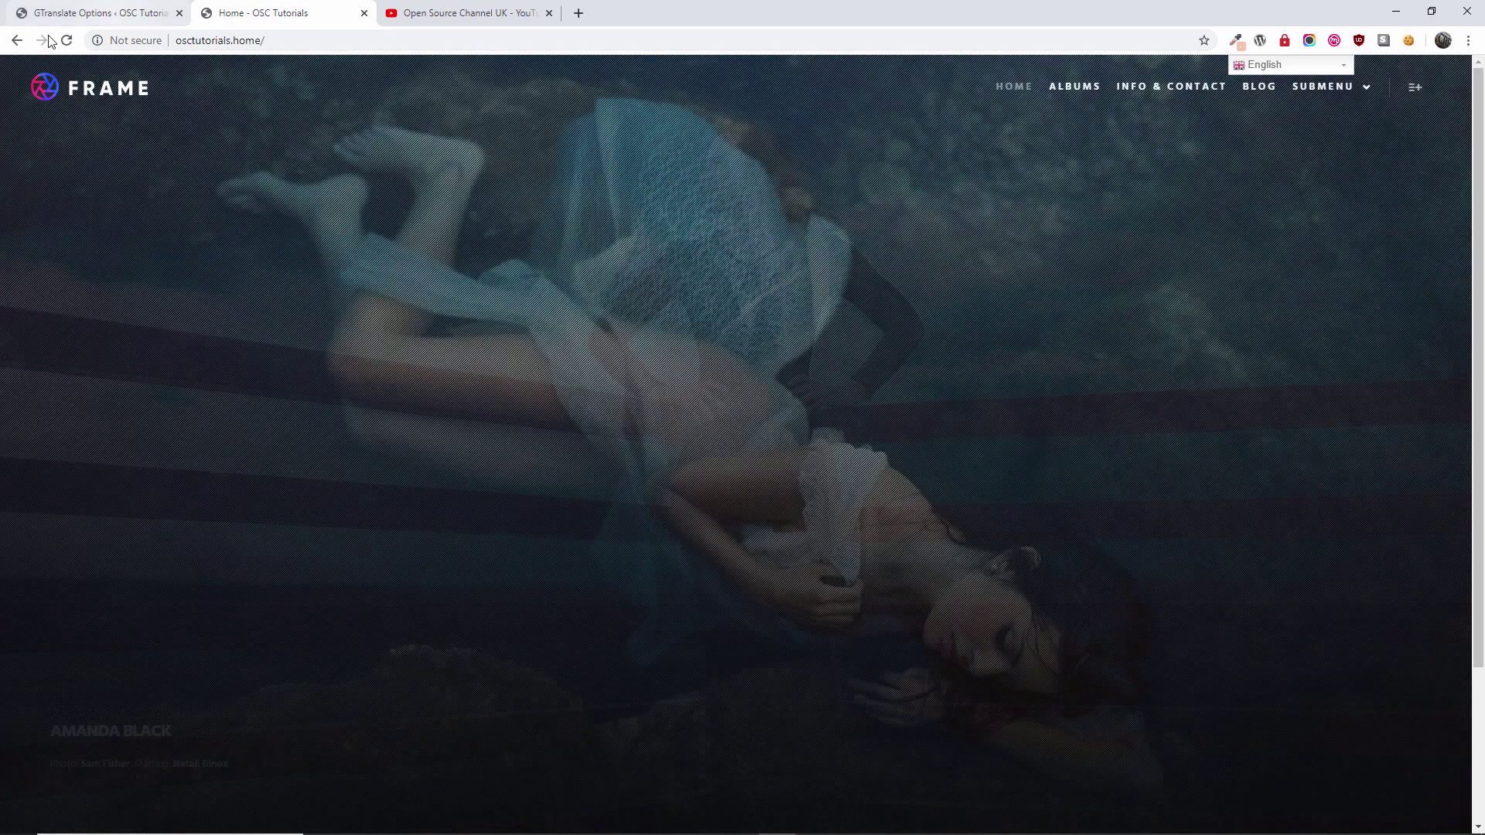
key(F5)
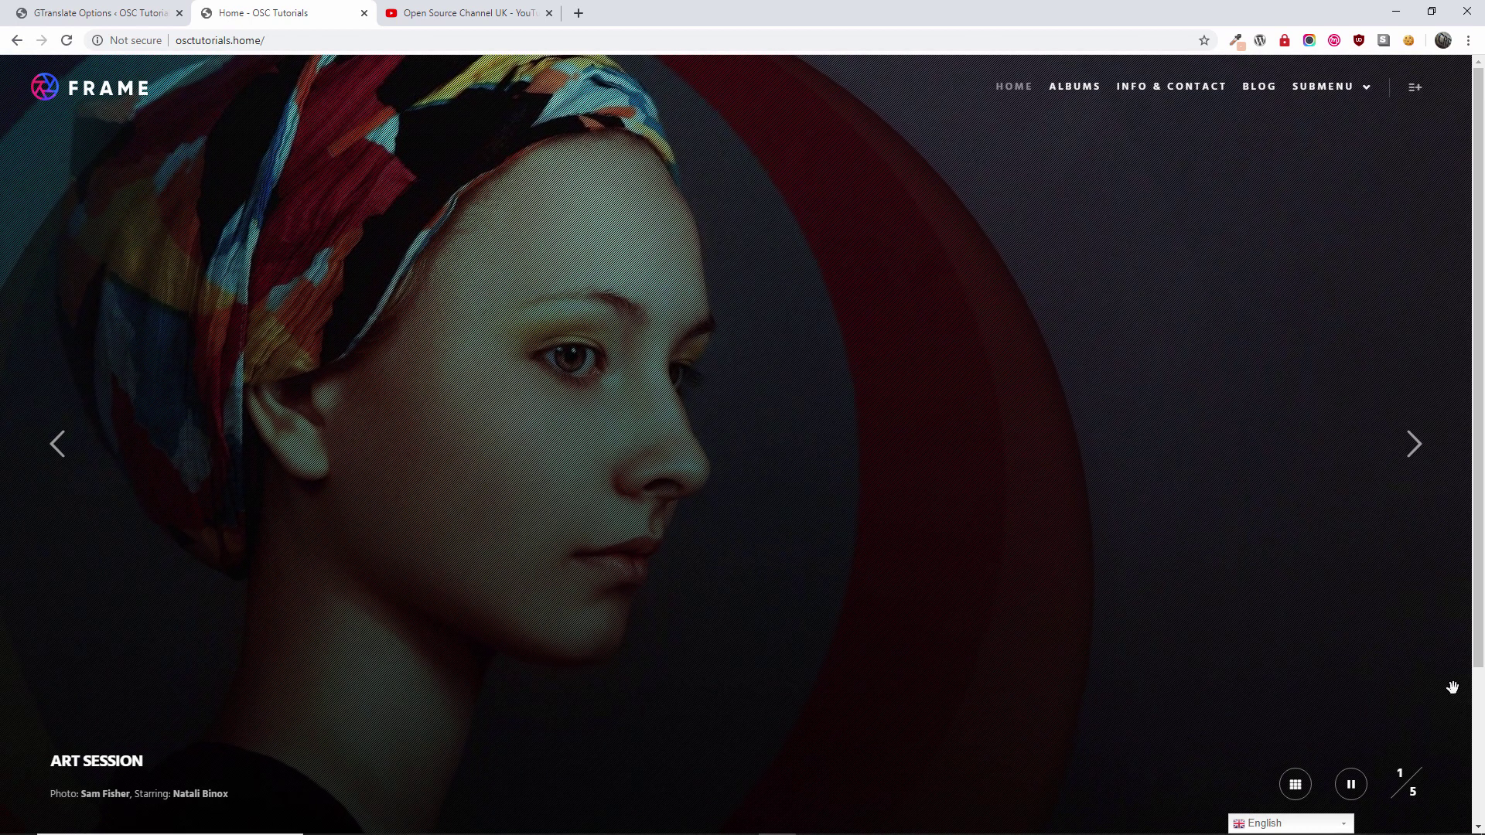
click(1481, 694)
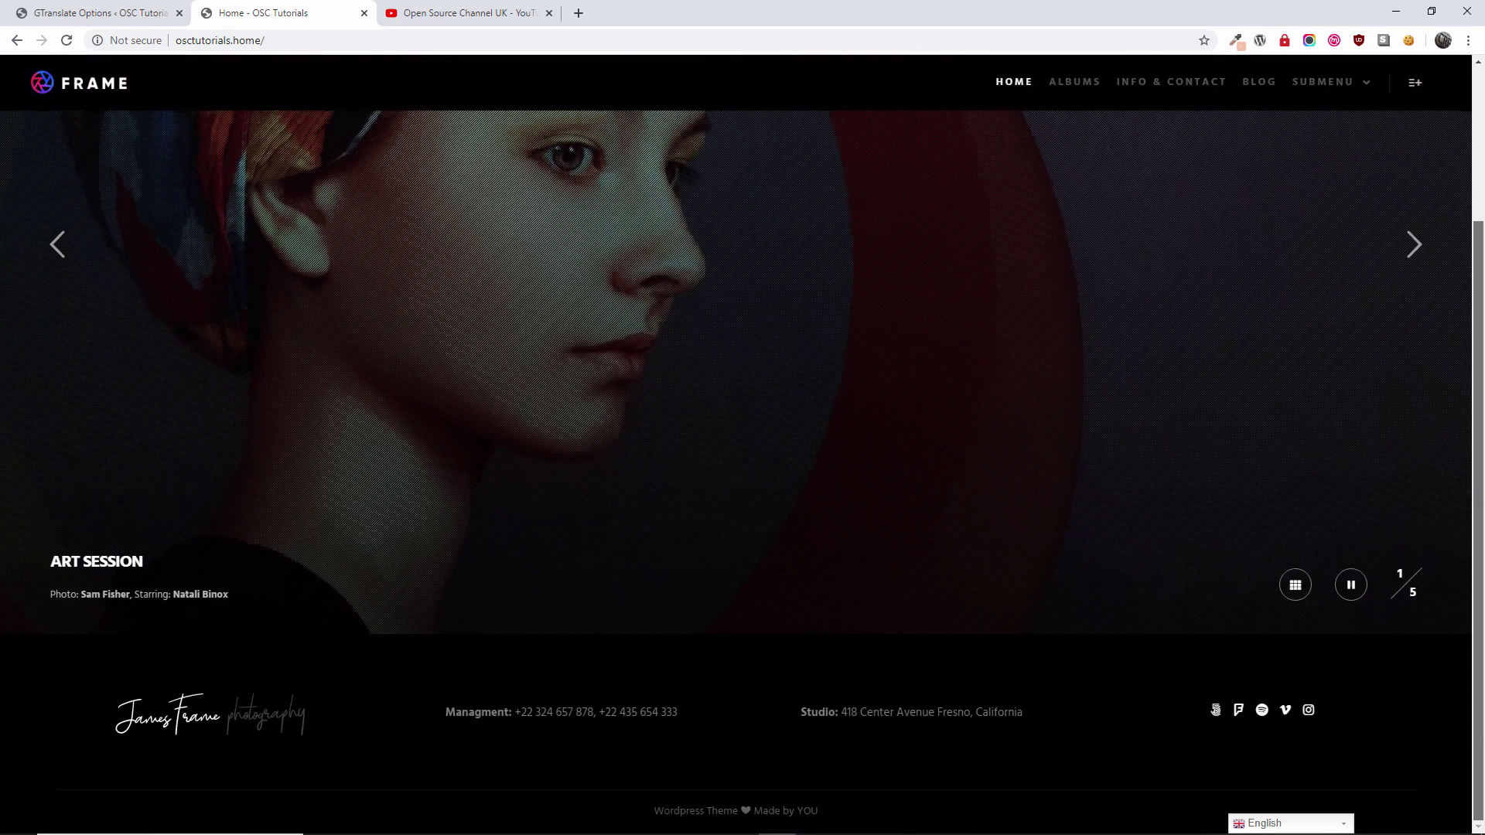
Translate the site into French, then into German, using the bottom-right language dropdown.
click(1291, 824)
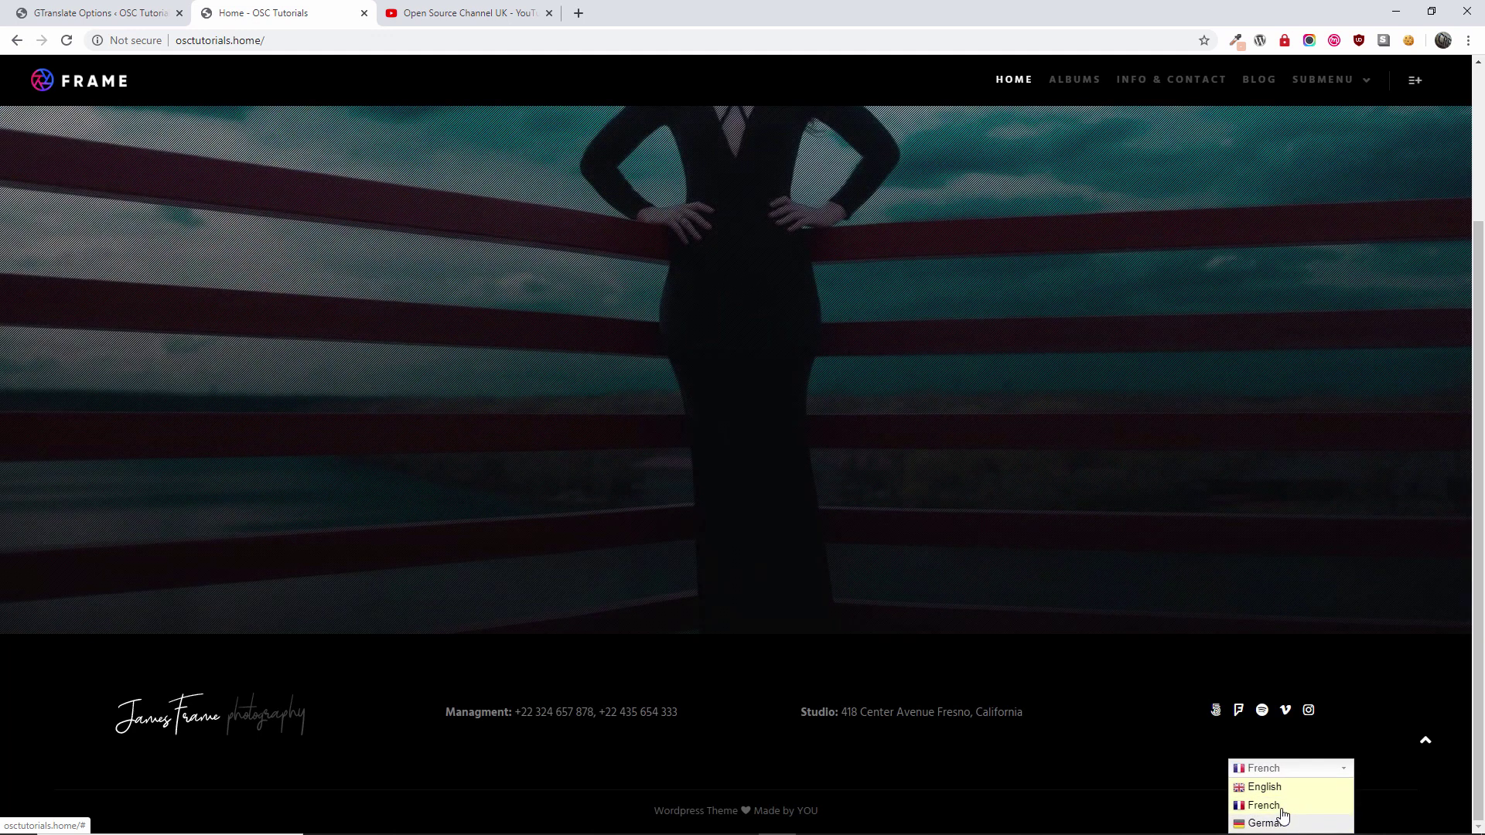
click(1280, 806)
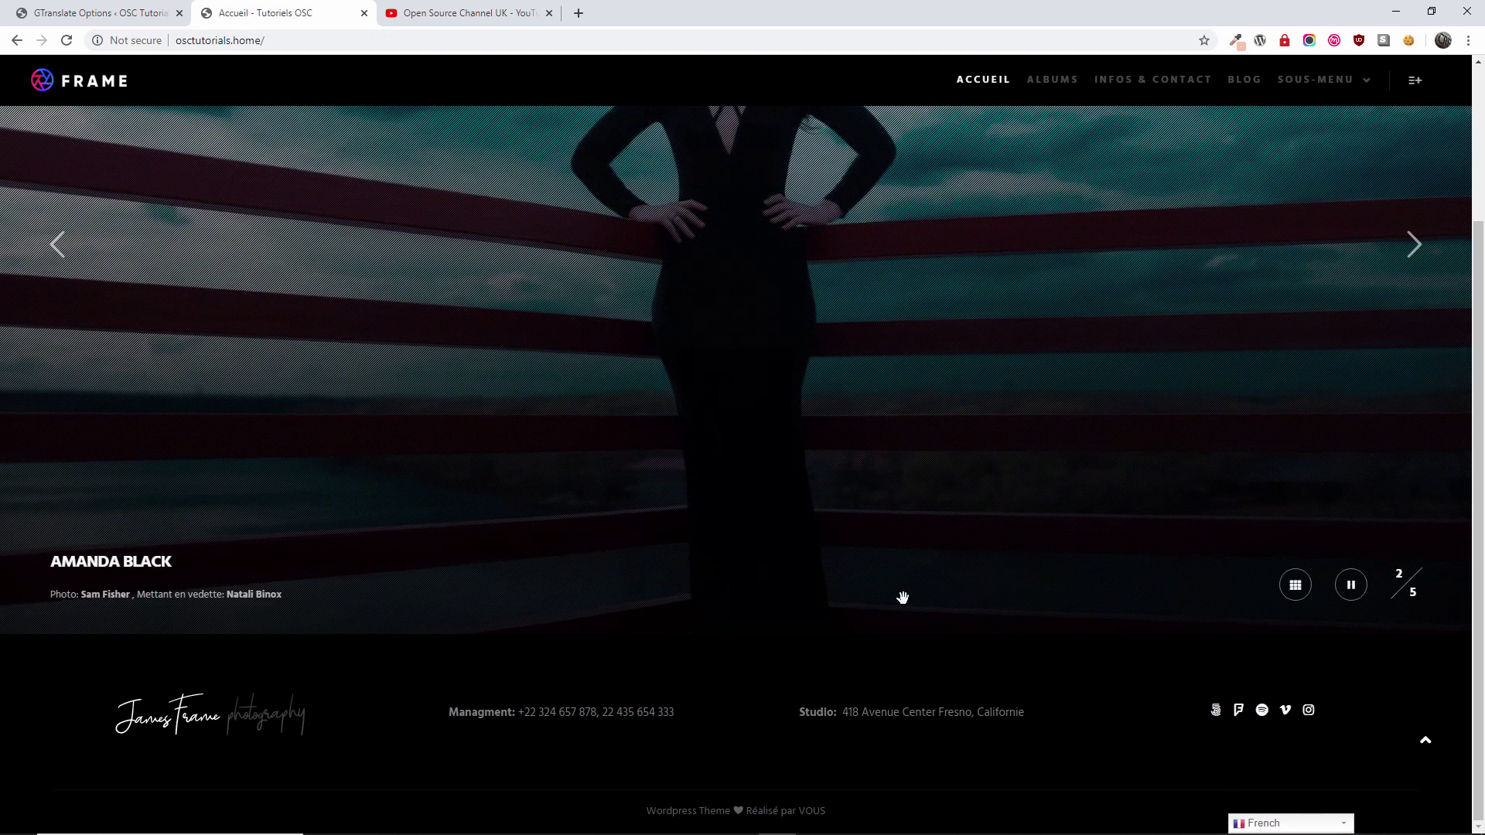
click(1245, 824)
click(1244, 824)
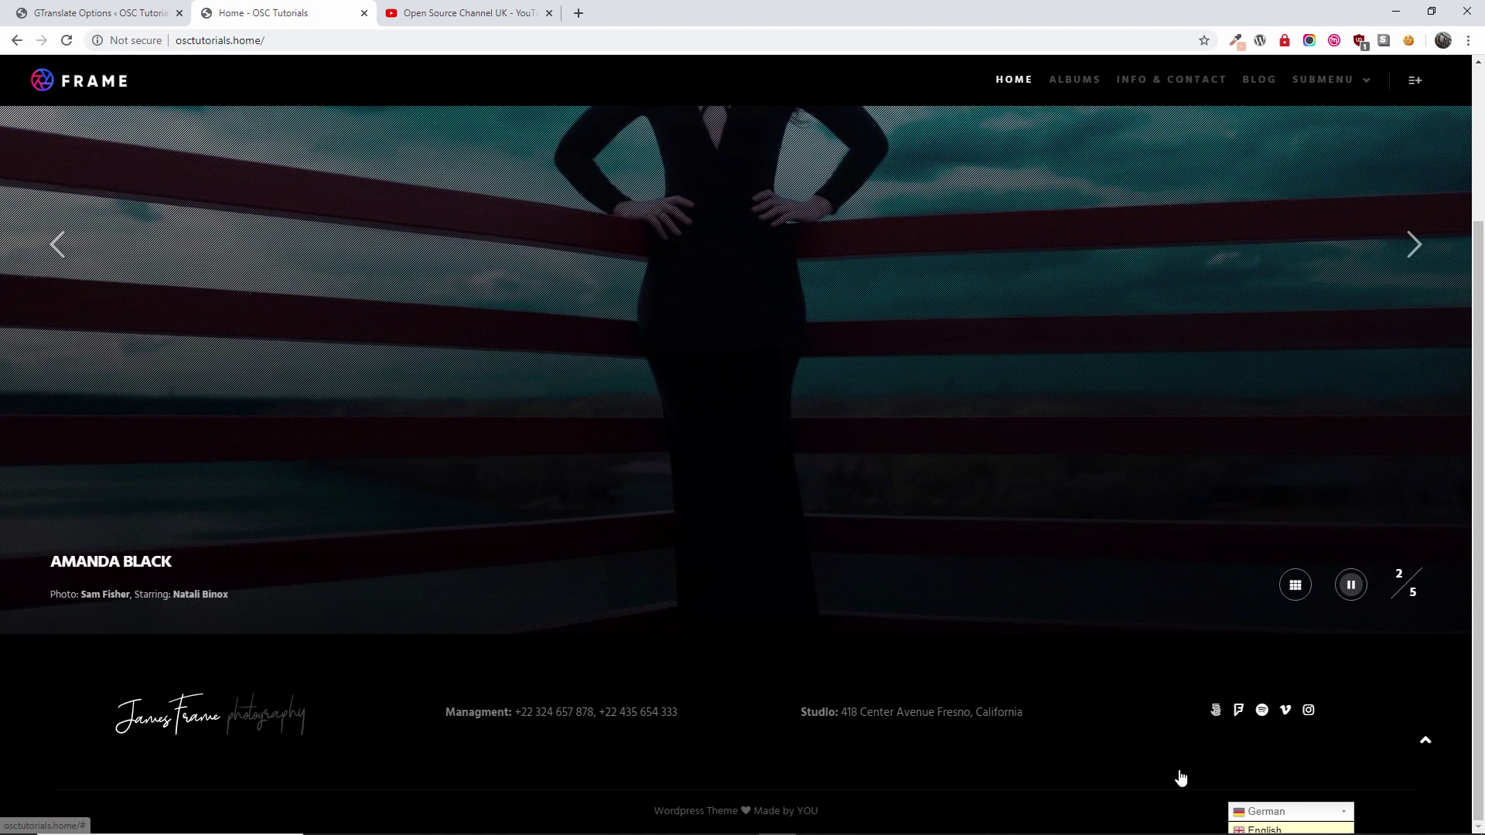
scroll(1156, 735, up, 2)
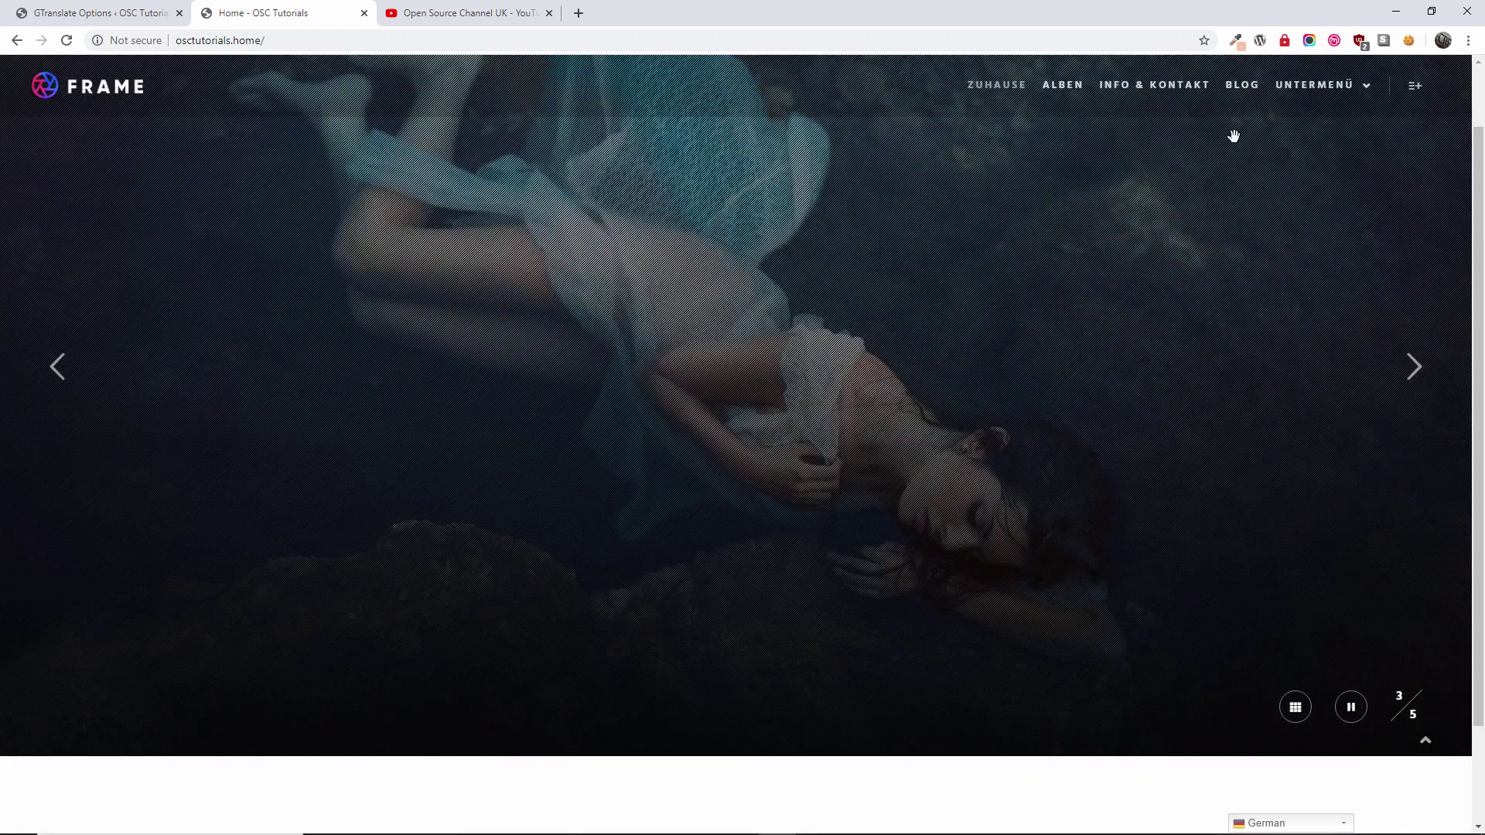
Open the BLOG page and switch it to French, then back to English.
click(1242, 81)
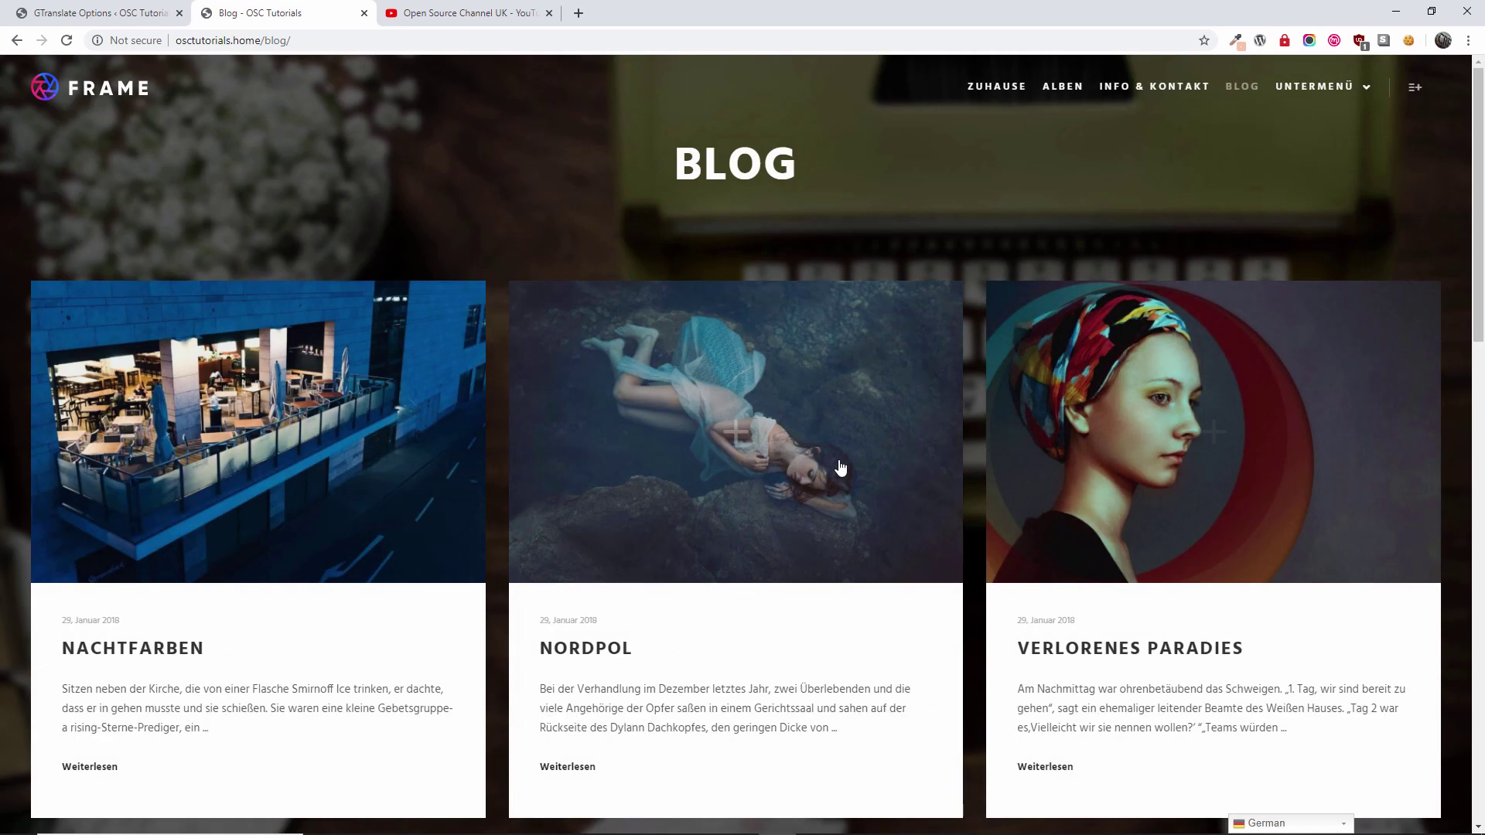
scroll(816, 532, down, 1)
scroll(815, 532, down, 3)
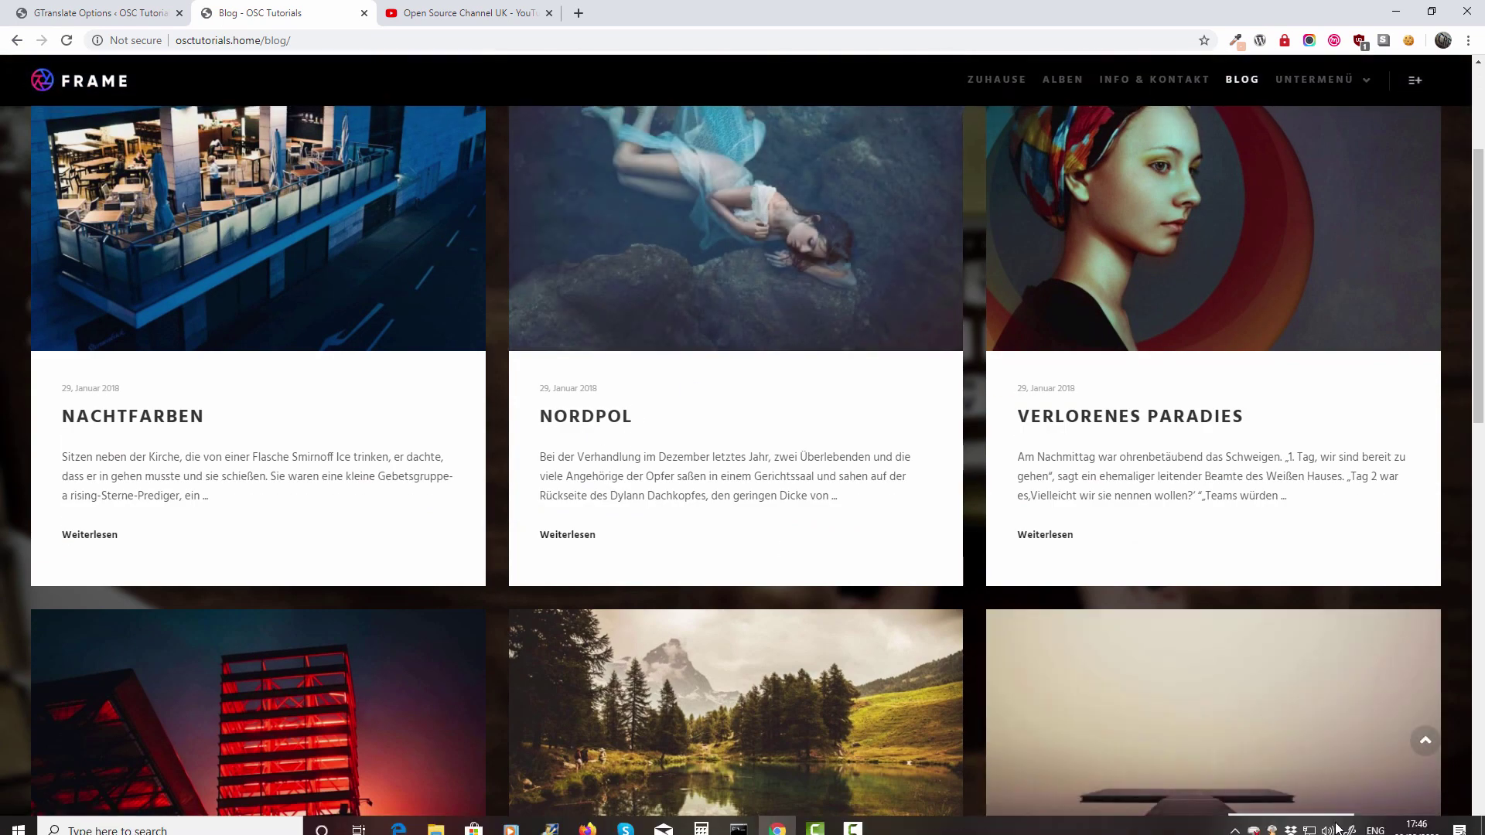
click(1286, 824)
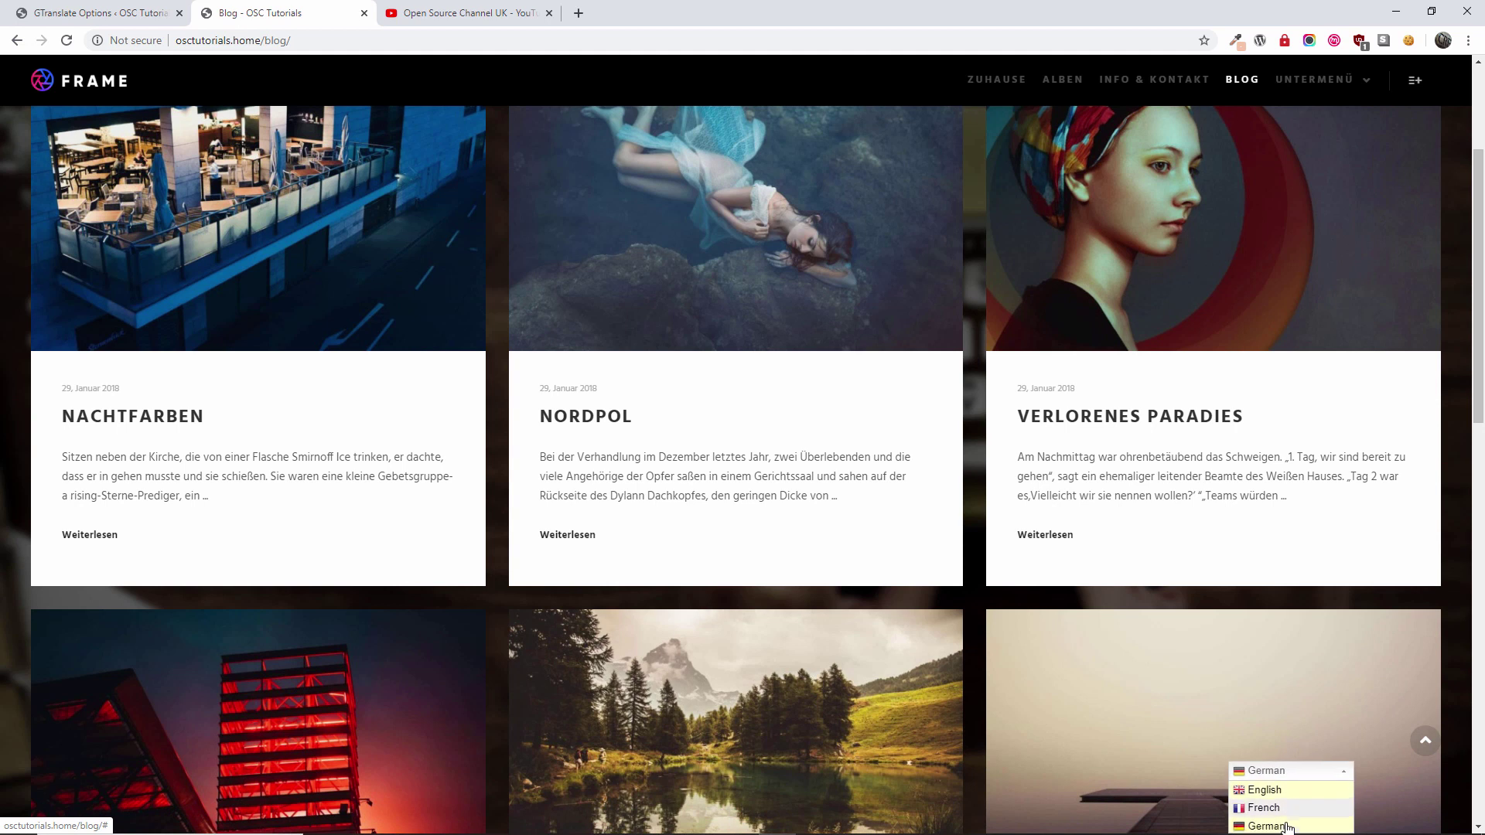
click(1280, 807)
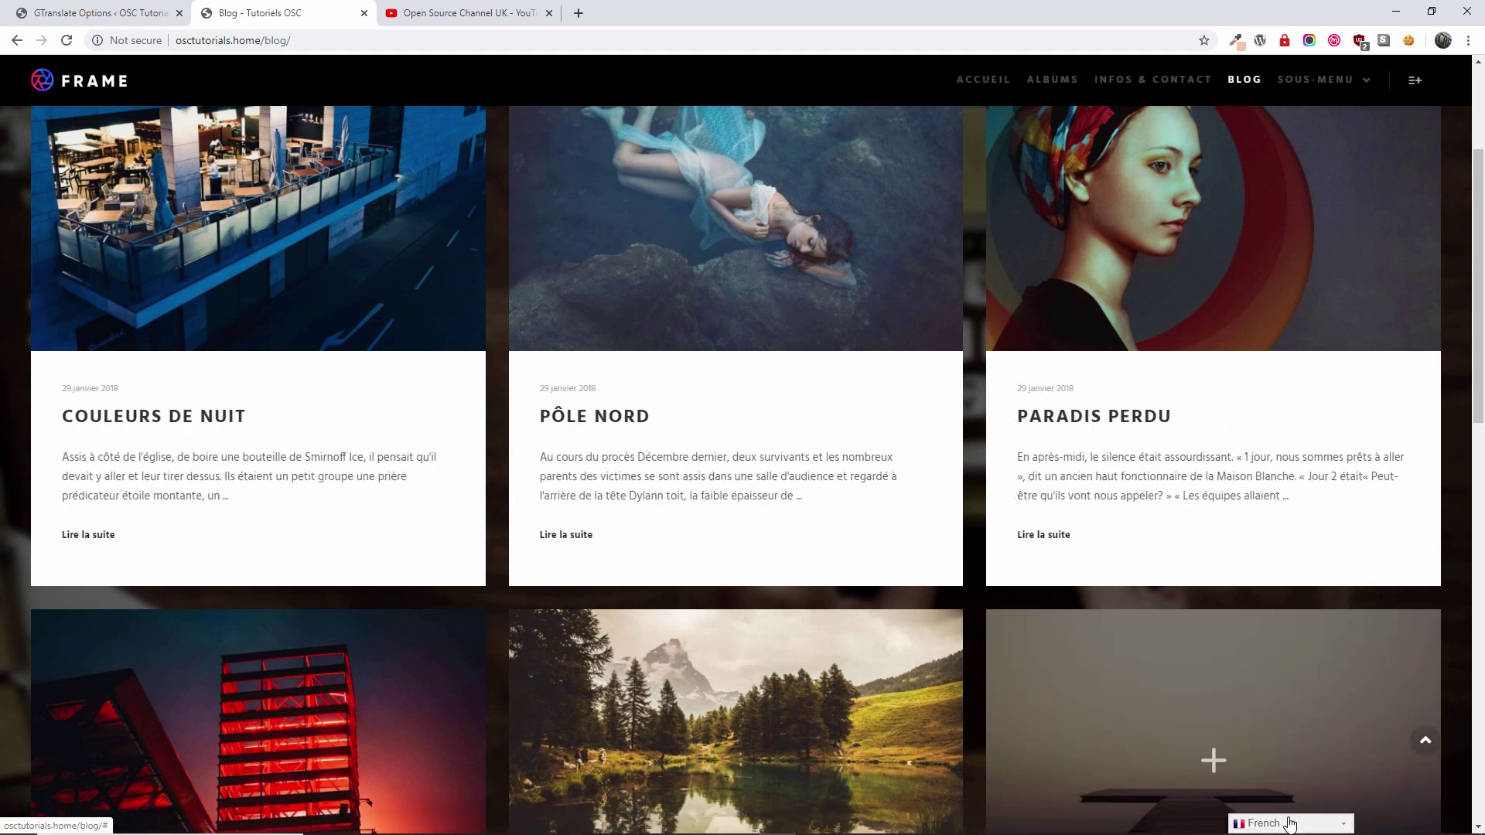
click(1289, 825)
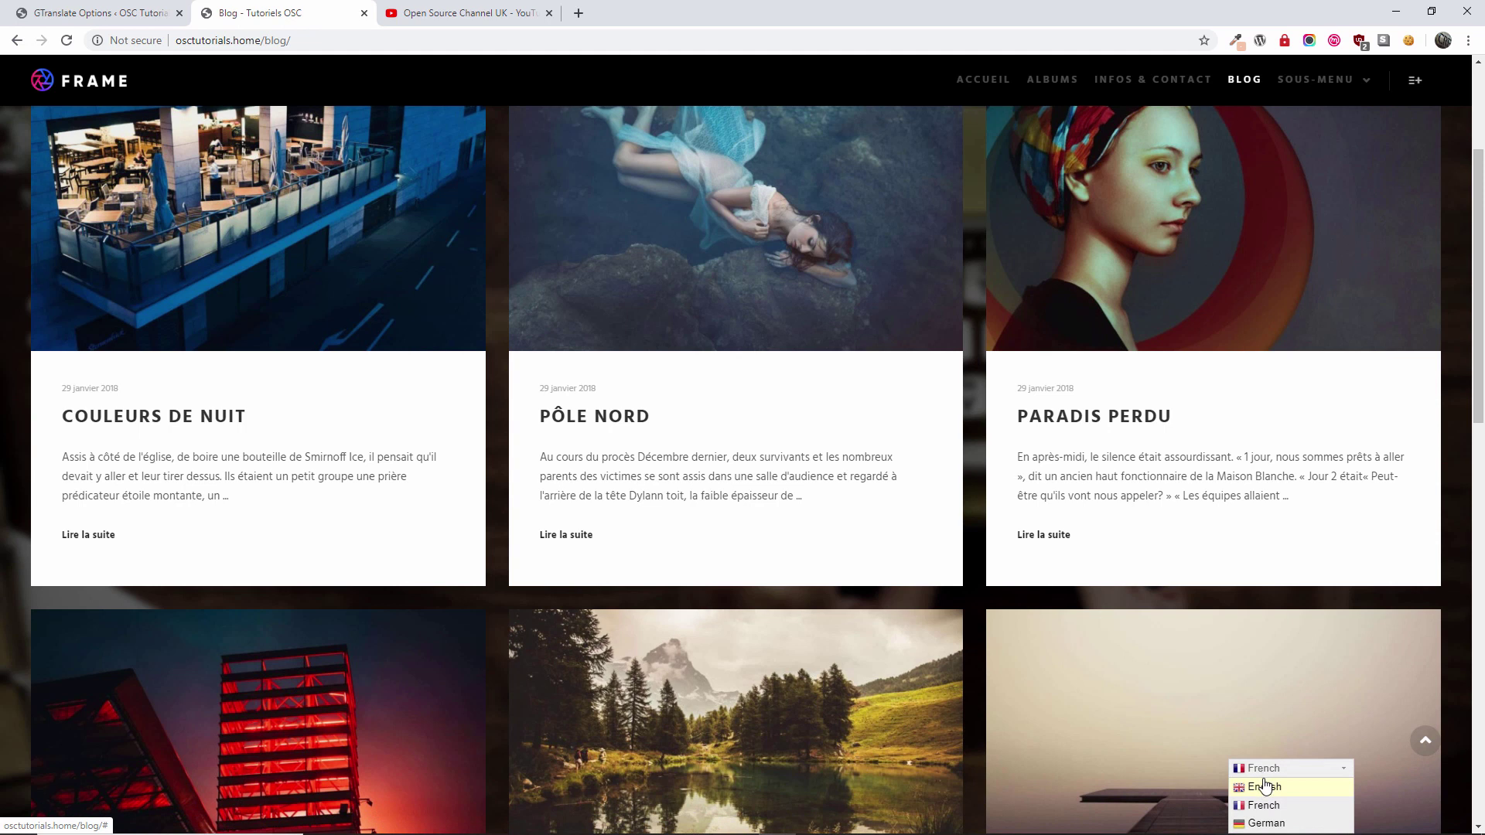
click(1265, 786)
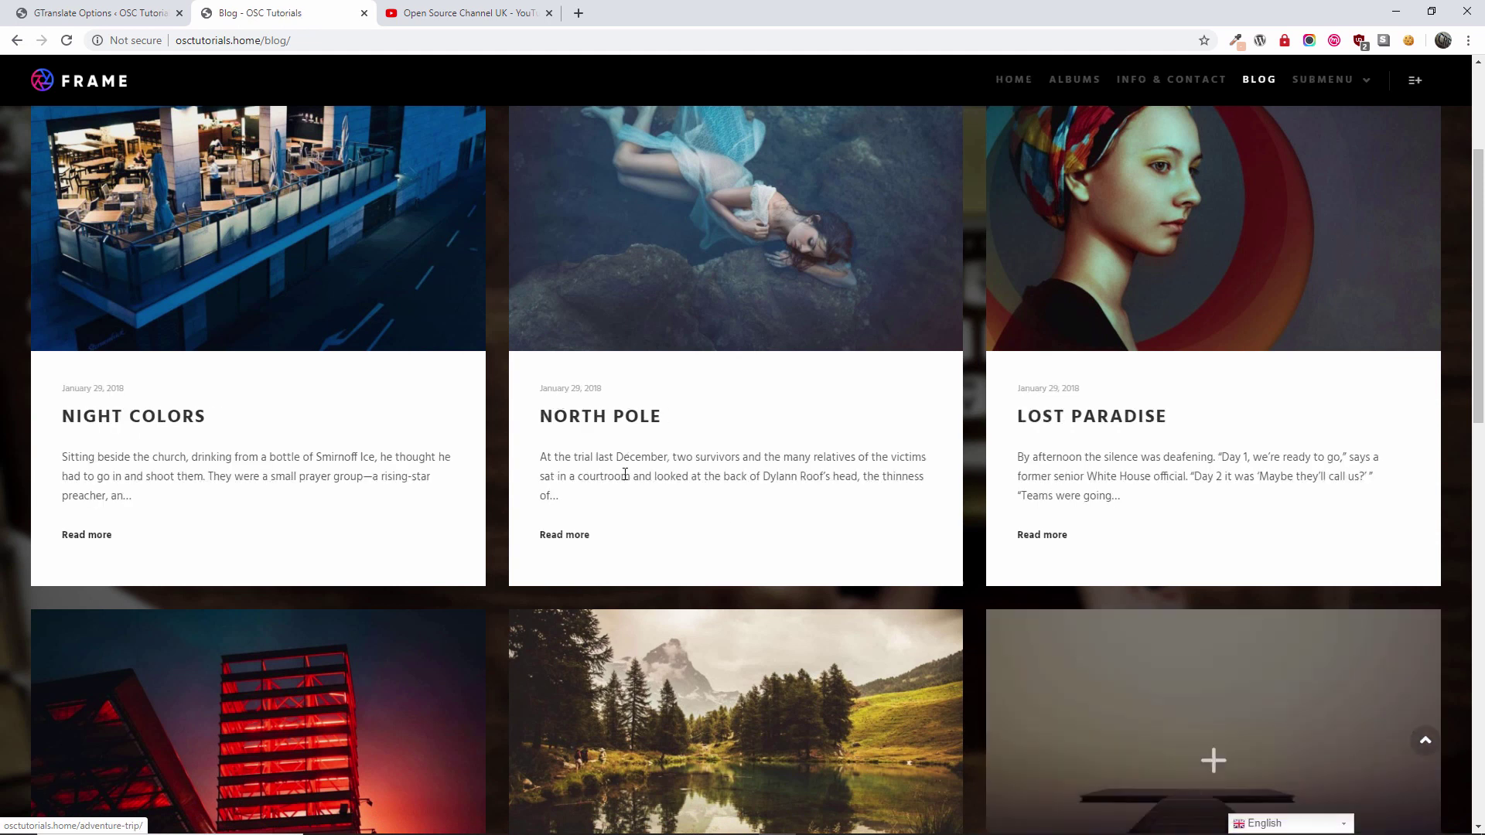
Open the NORTH POLE post and scroll through it.
click(615, 418)
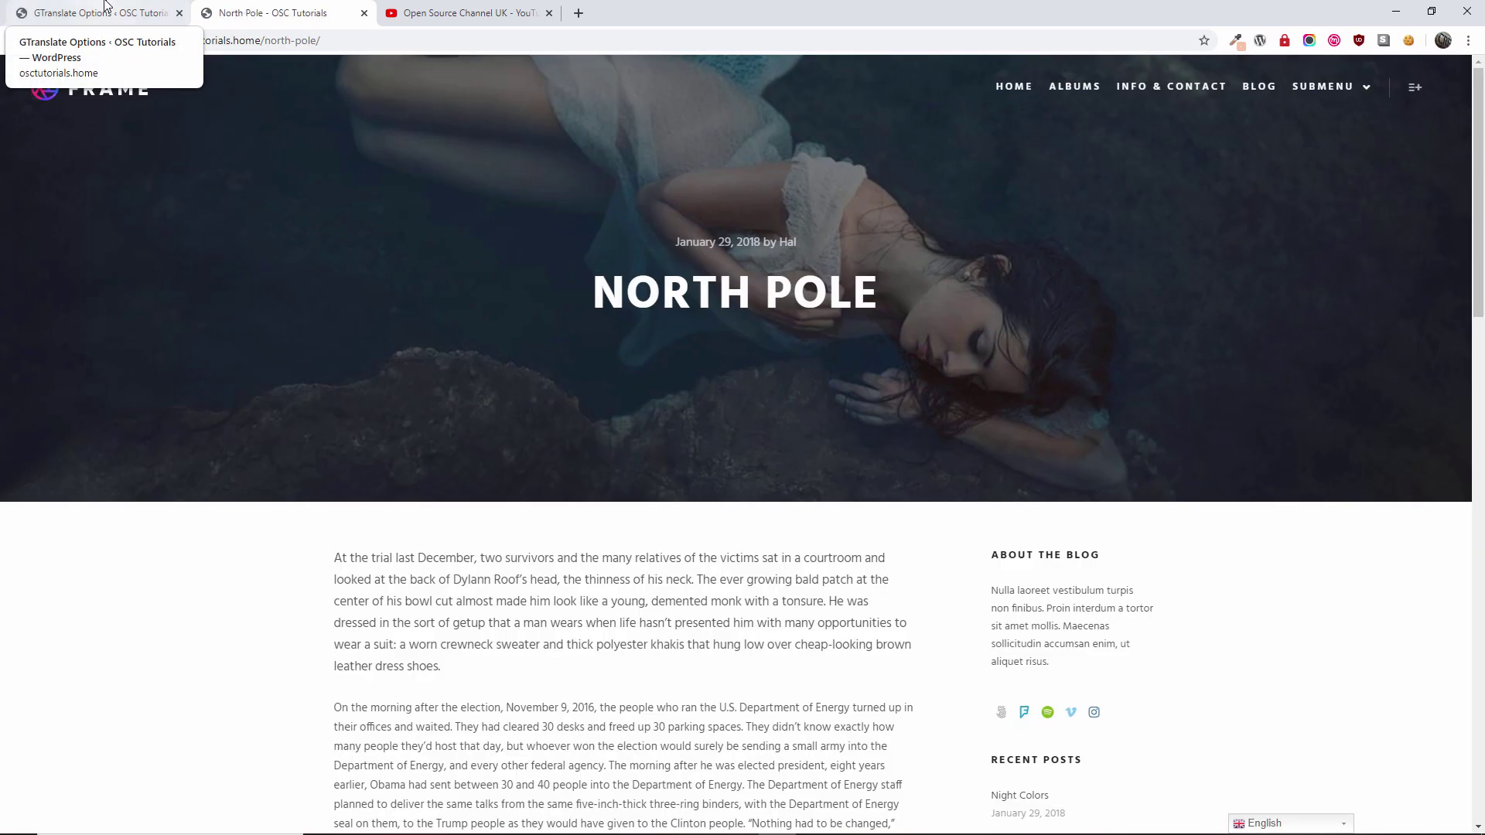
scroll(769, 405, down, 5)
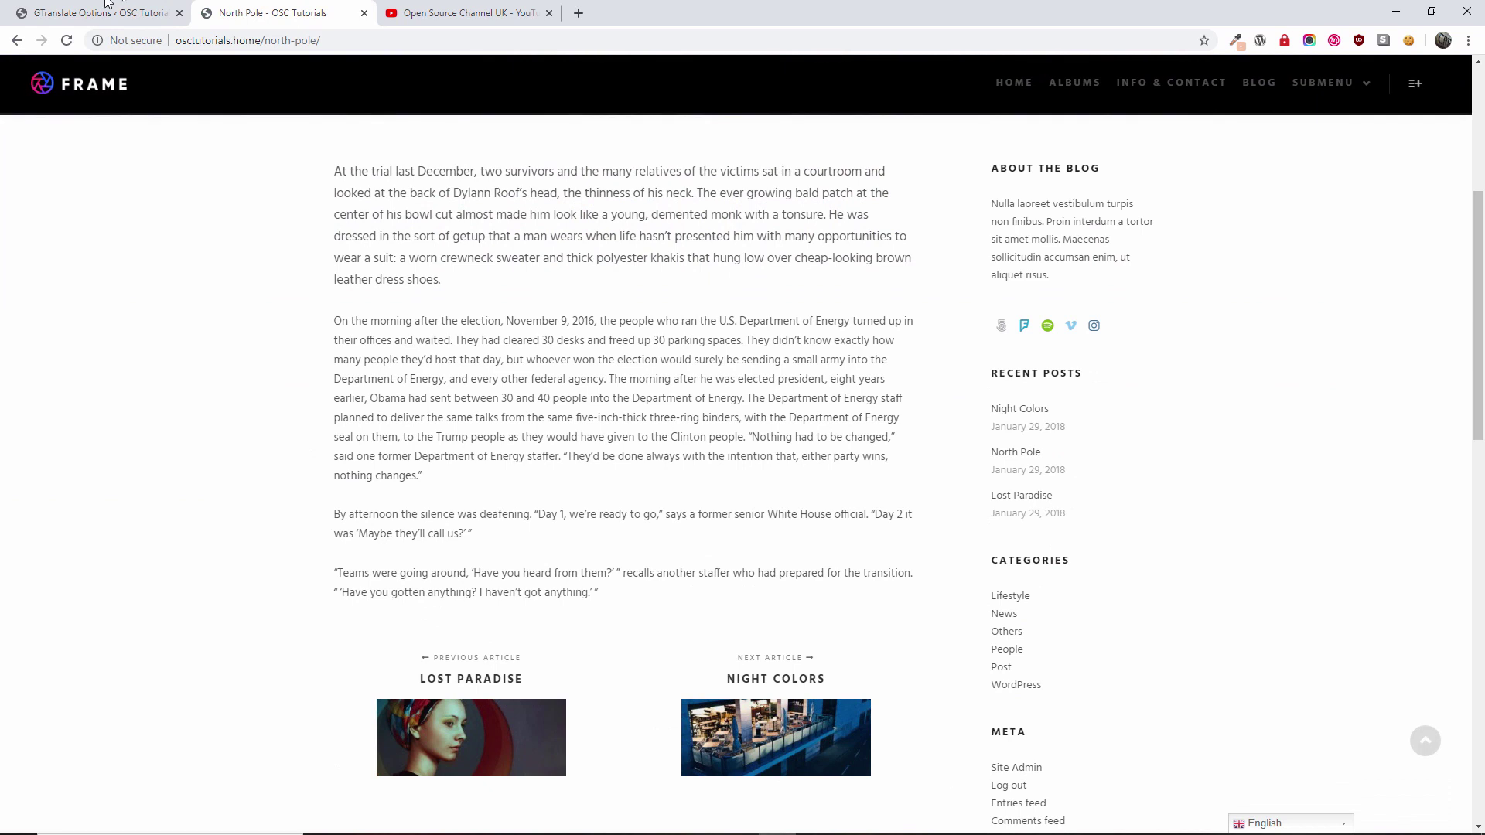
scroll(565, 396, up, 2)
scroll(567, 392, down, 10)
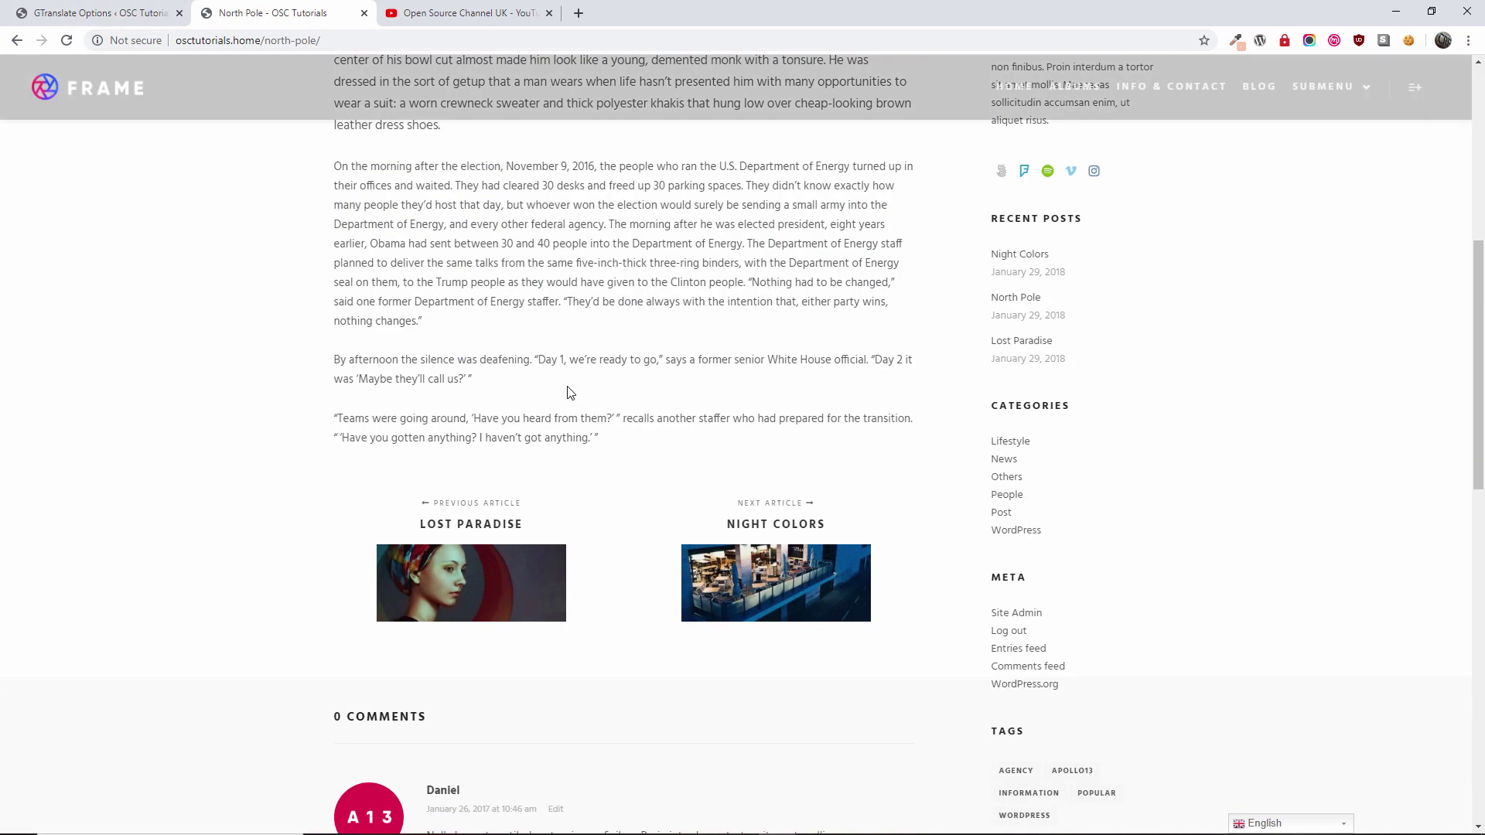
scroll(570, 393, up, 8)
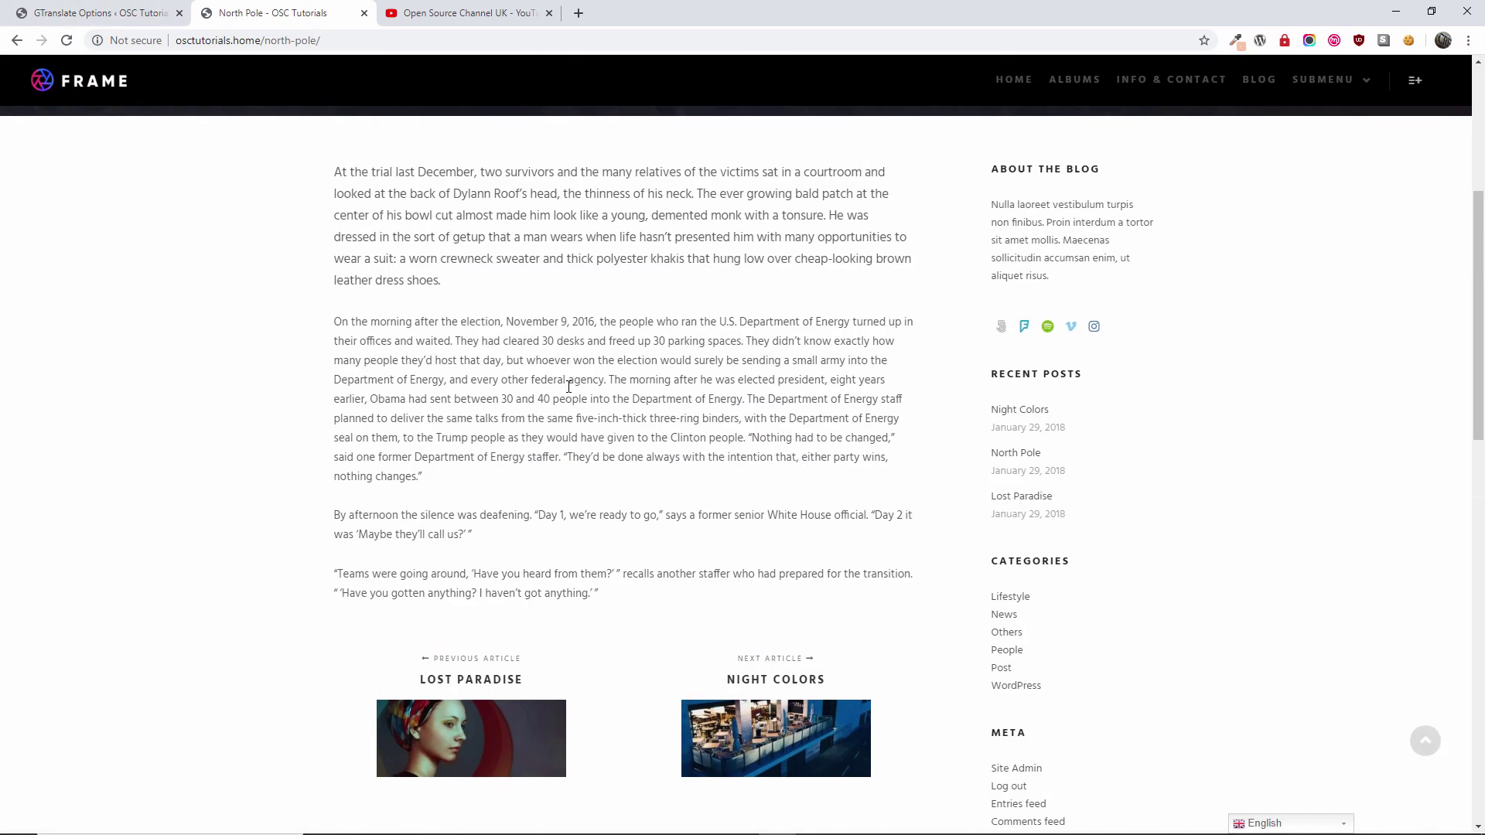
Set the widget look to Flags, place them in Site Navigation, and save the GTranslate settings.
scroll(565, 387, up, 5)
click(97, 14)
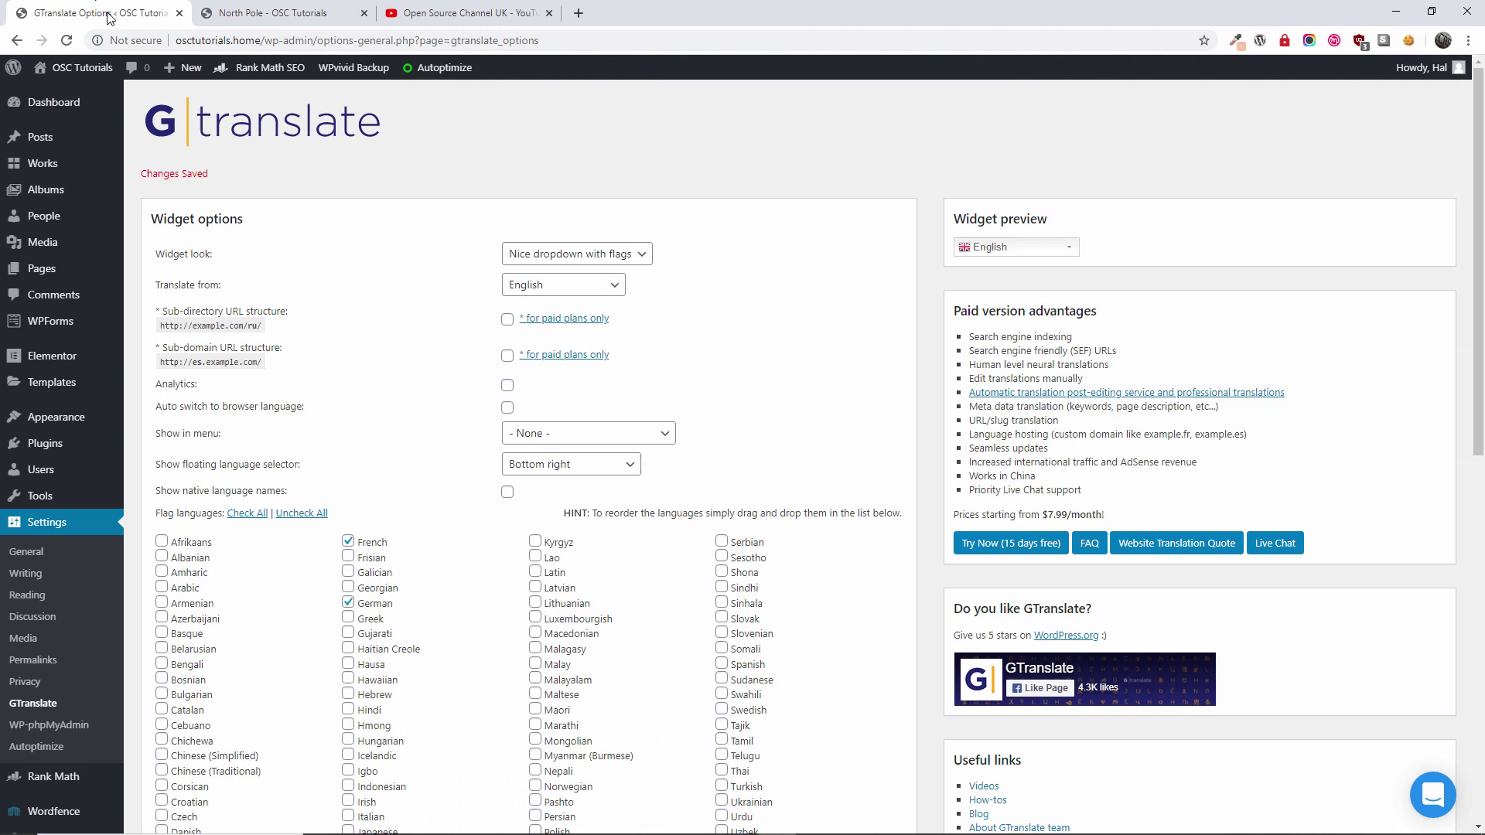
click(570, 467)
key(Escape)
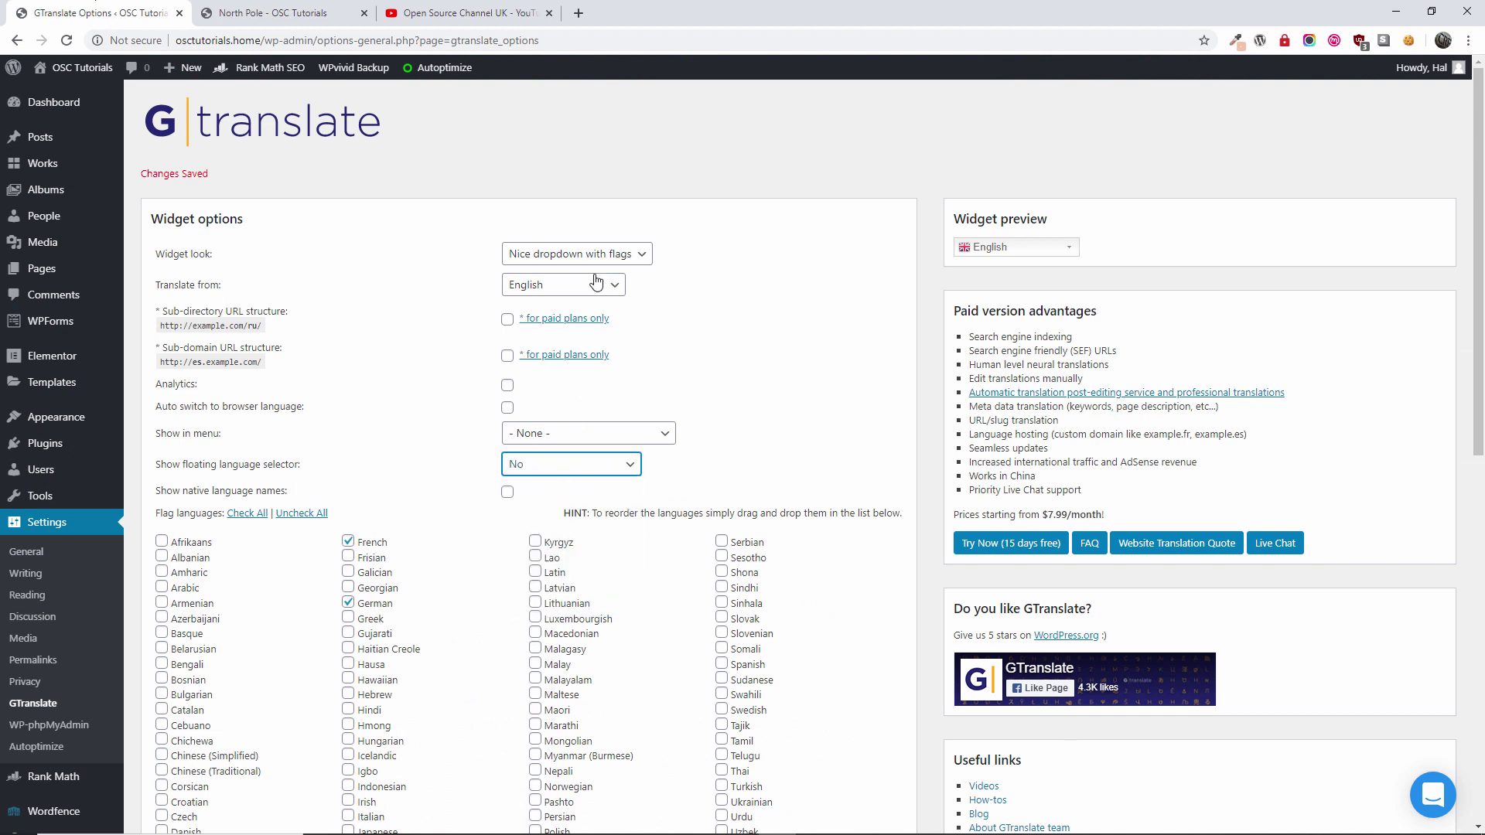
click(604, 260)
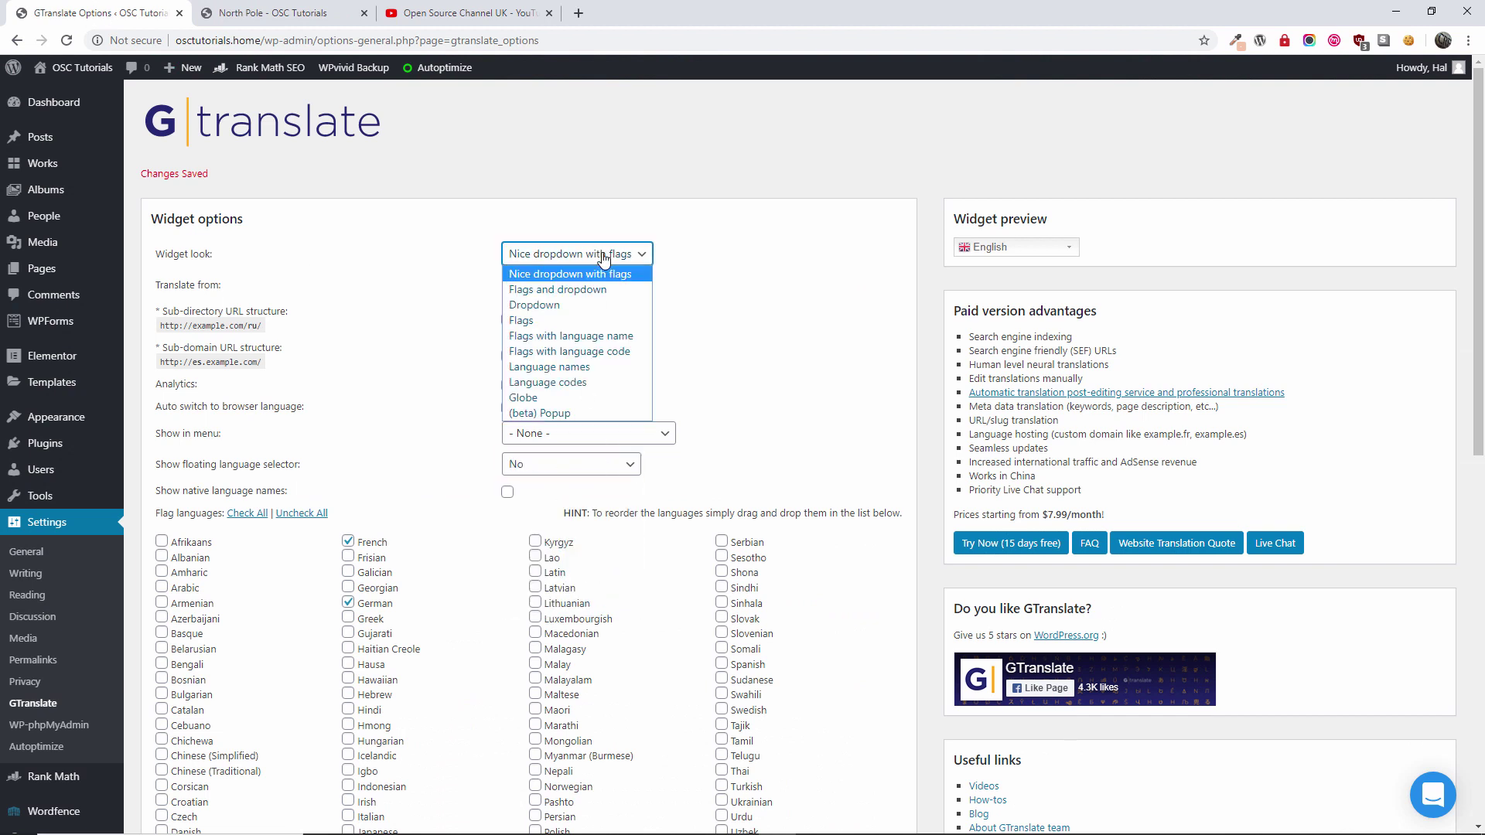
click(573, 320)
click(577, 436)
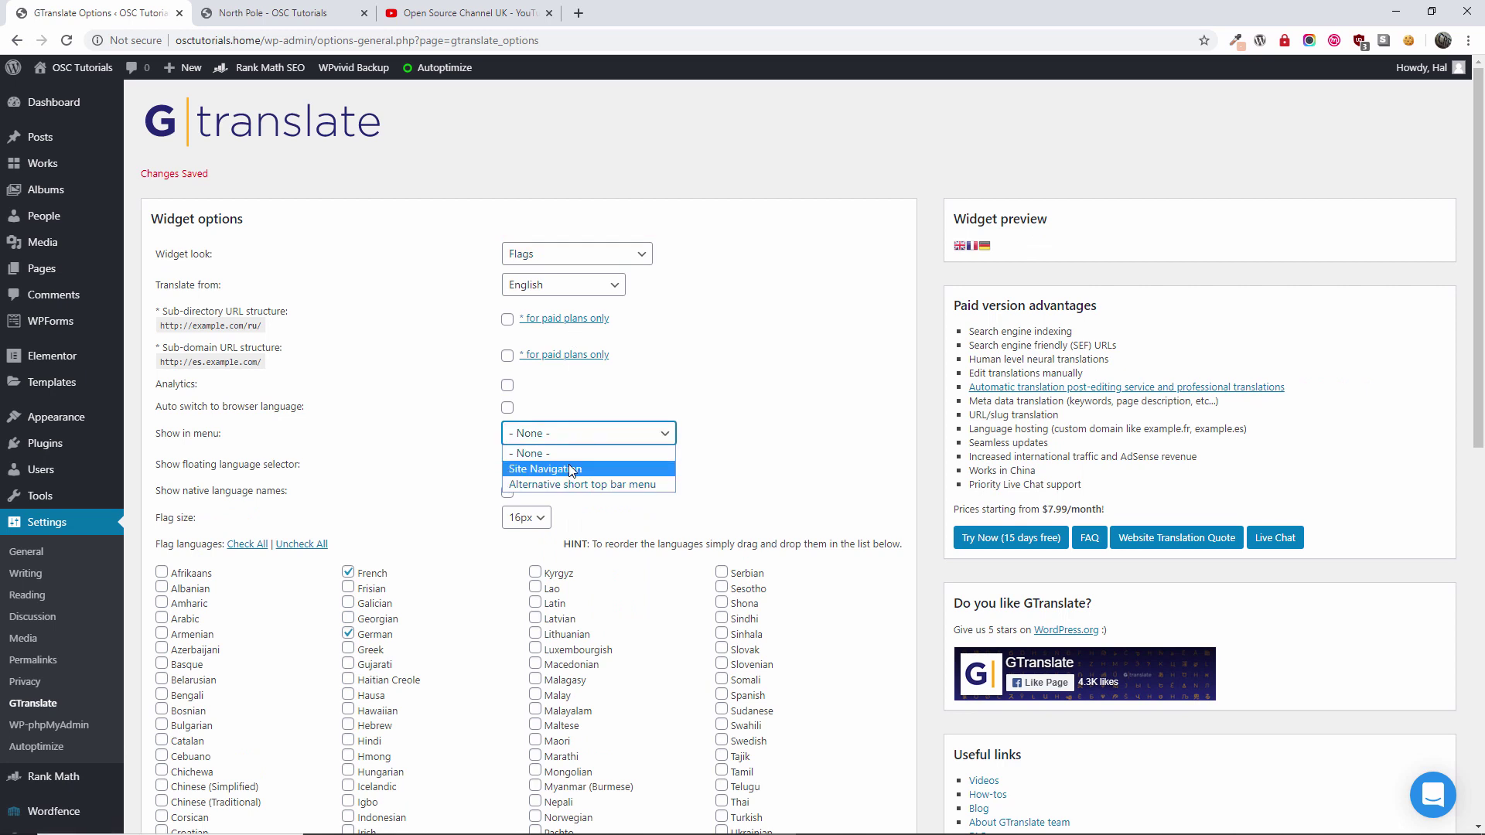
click(546, 469)
scroll(723, 442, down, 7)
scroll(809, 478, down, 3)
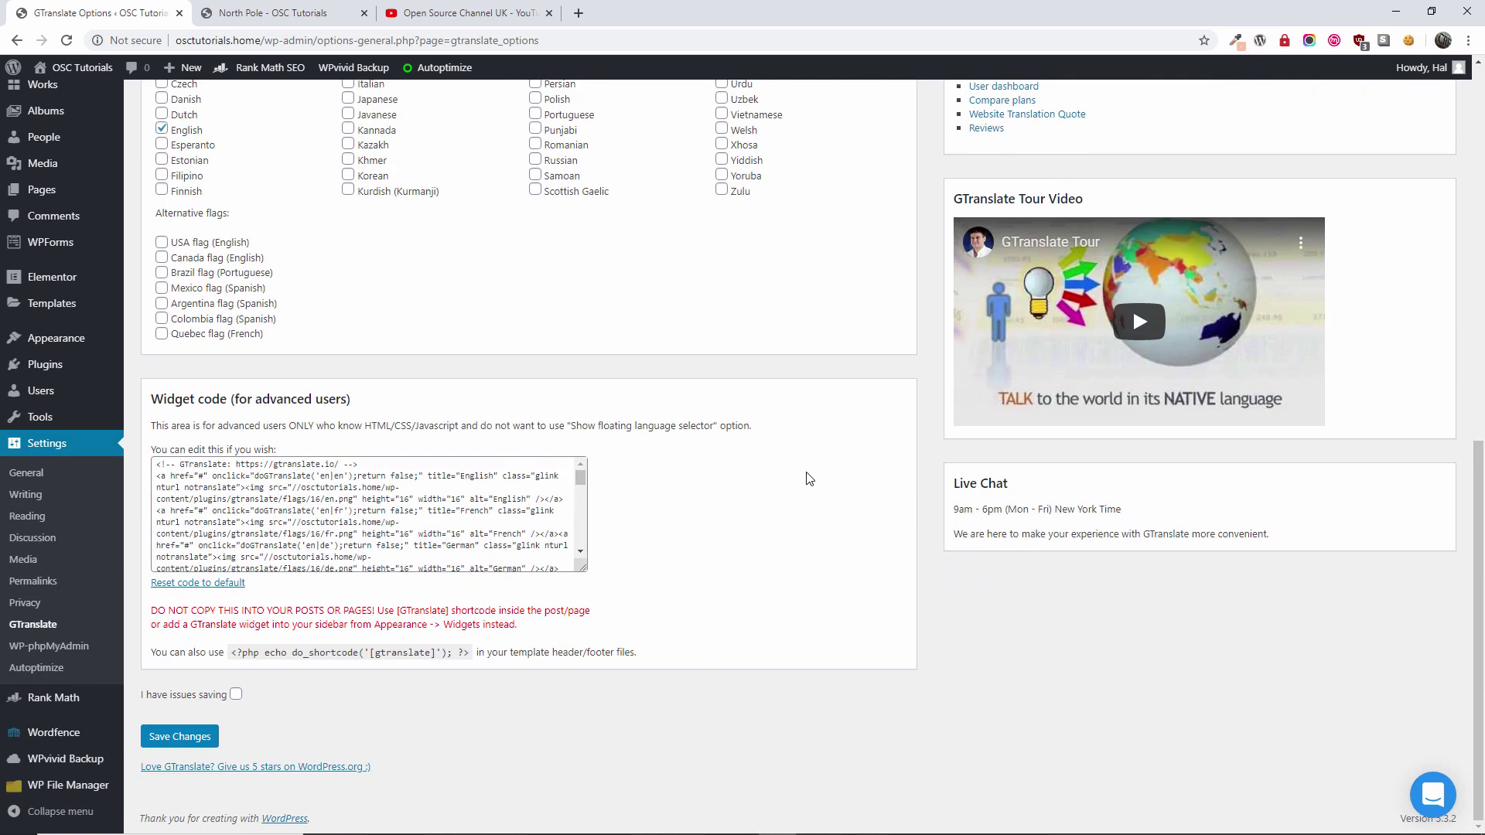
click(192, 738)
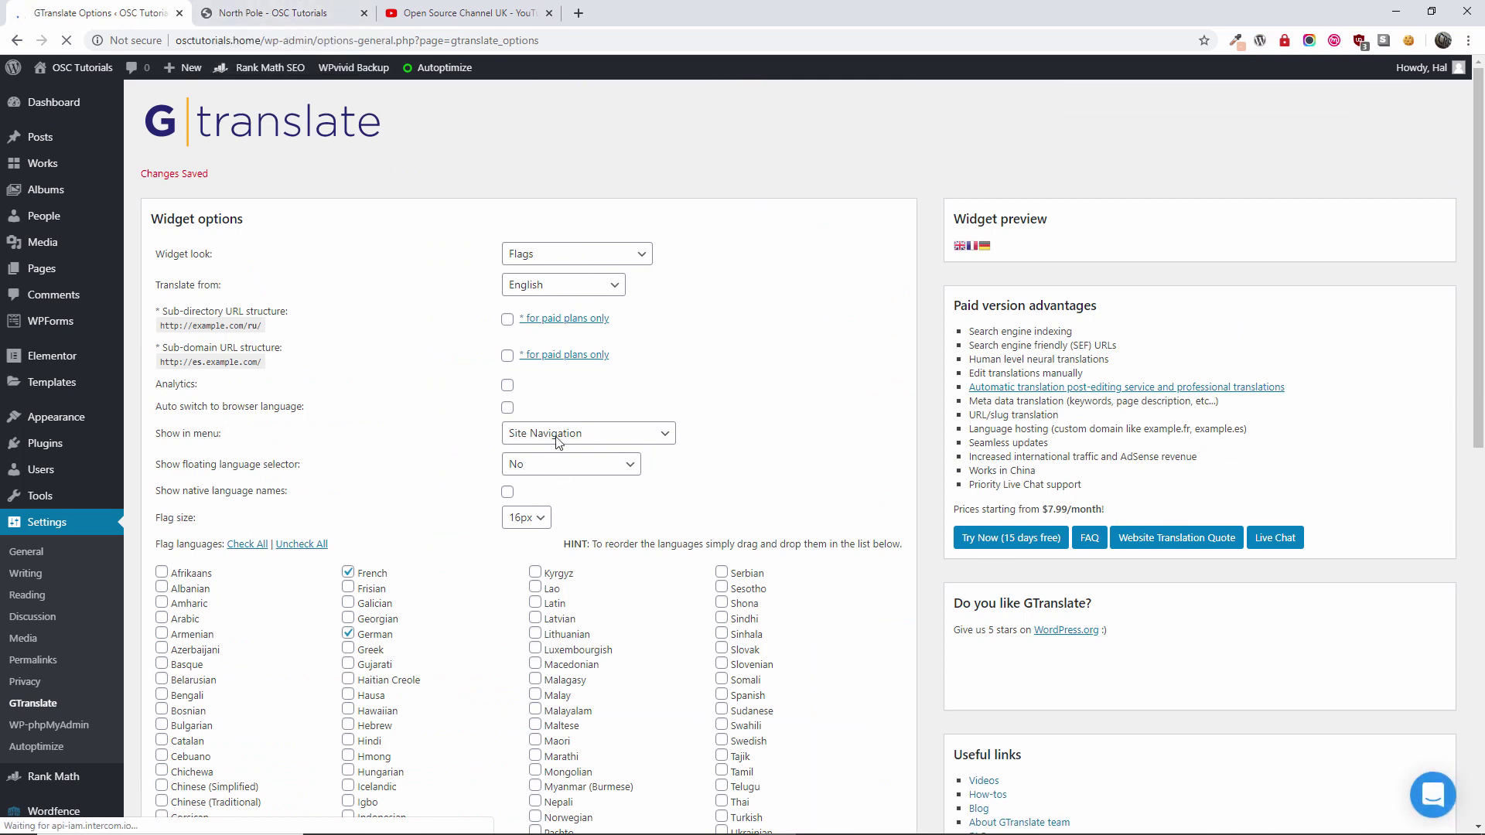
Translate the North Pole post into German via the menu's German flag, then return to GTranslate settings.
click(263, 14)
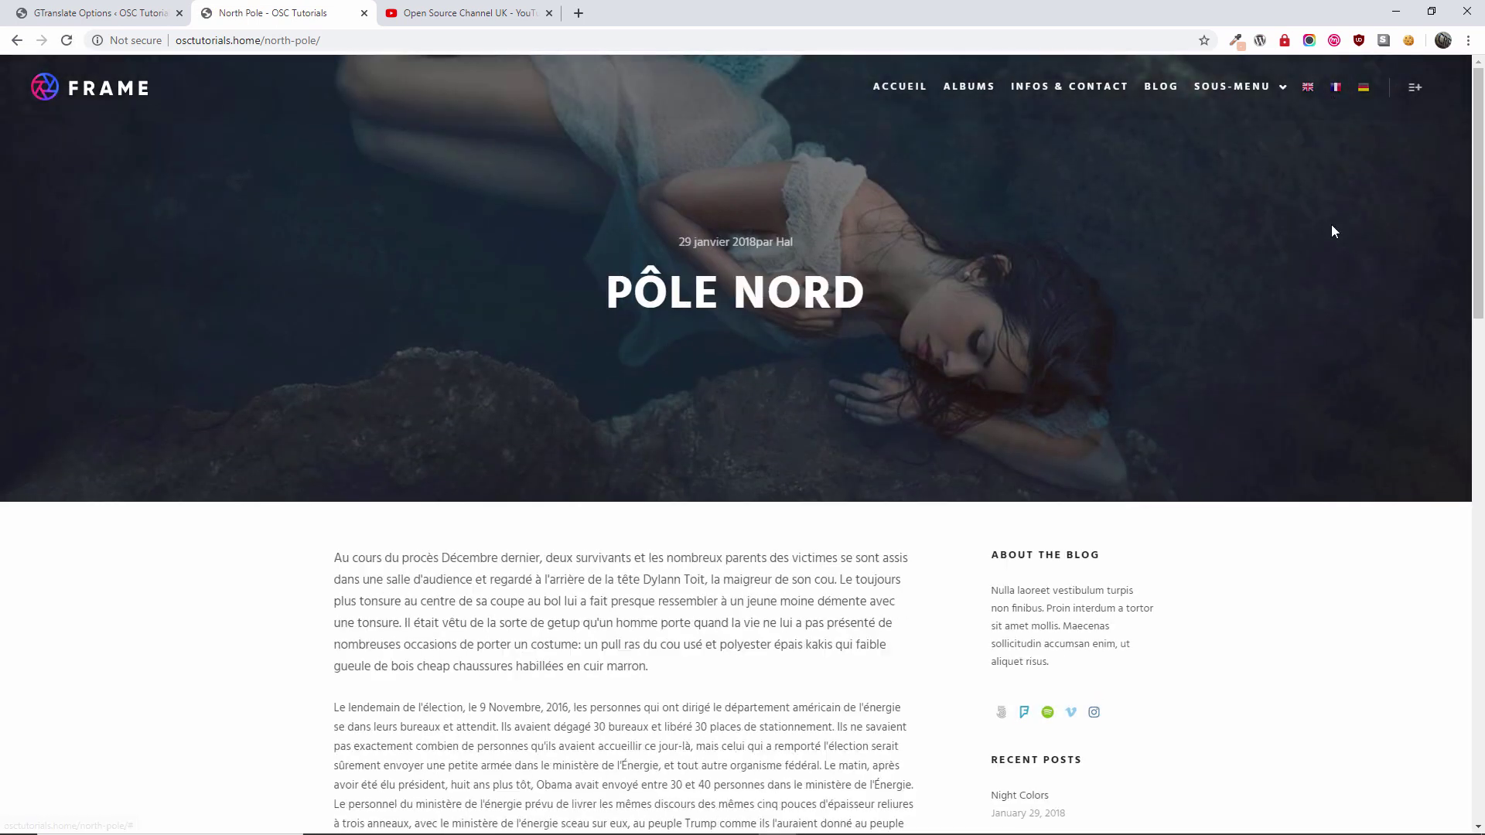
click(1363, 91)
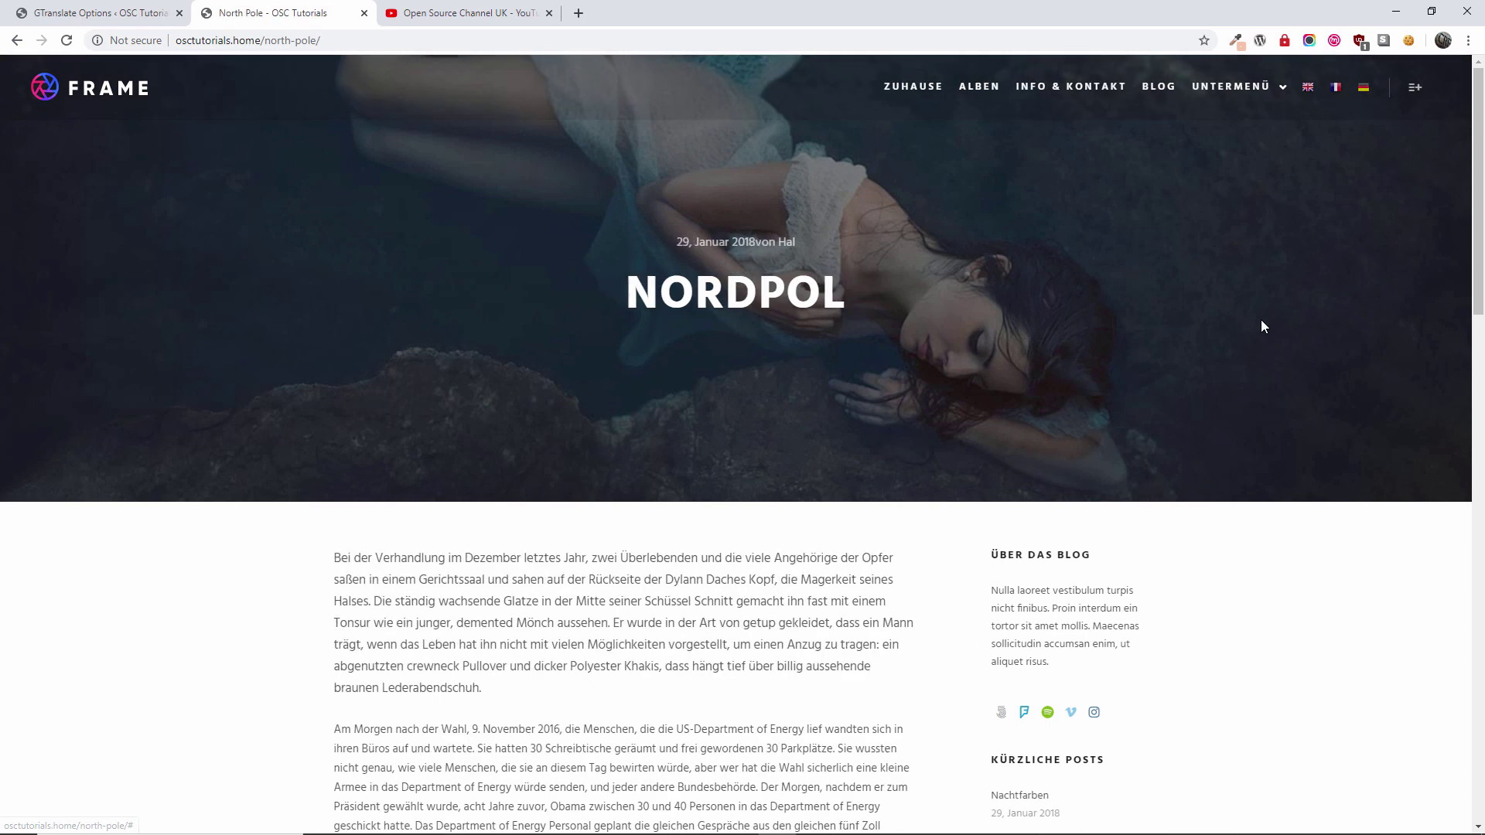
scroll(1038, 603, down, 7)
scroll(1039, 602, up, 7)
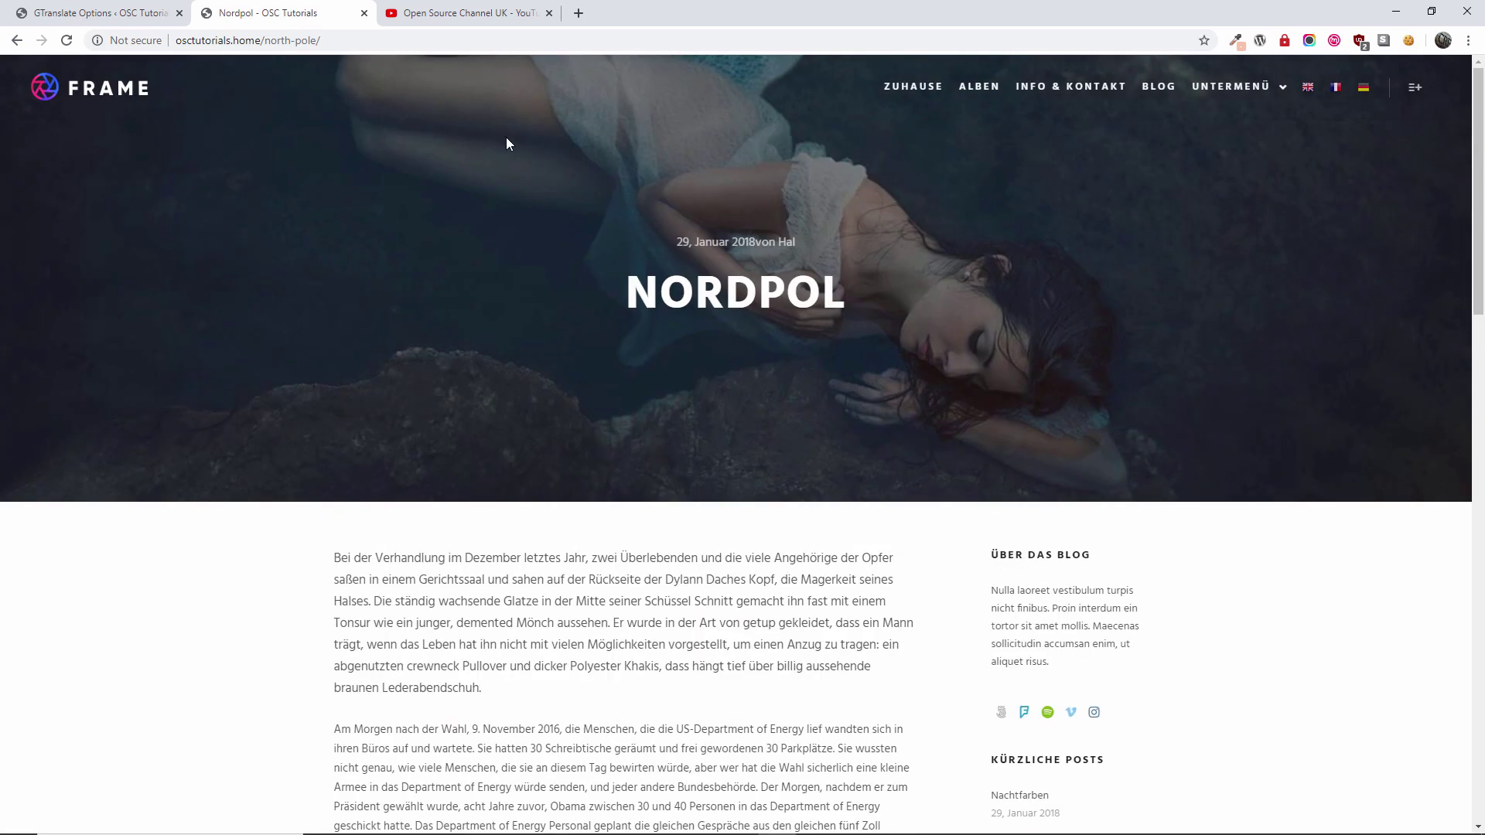
click(97, 13)
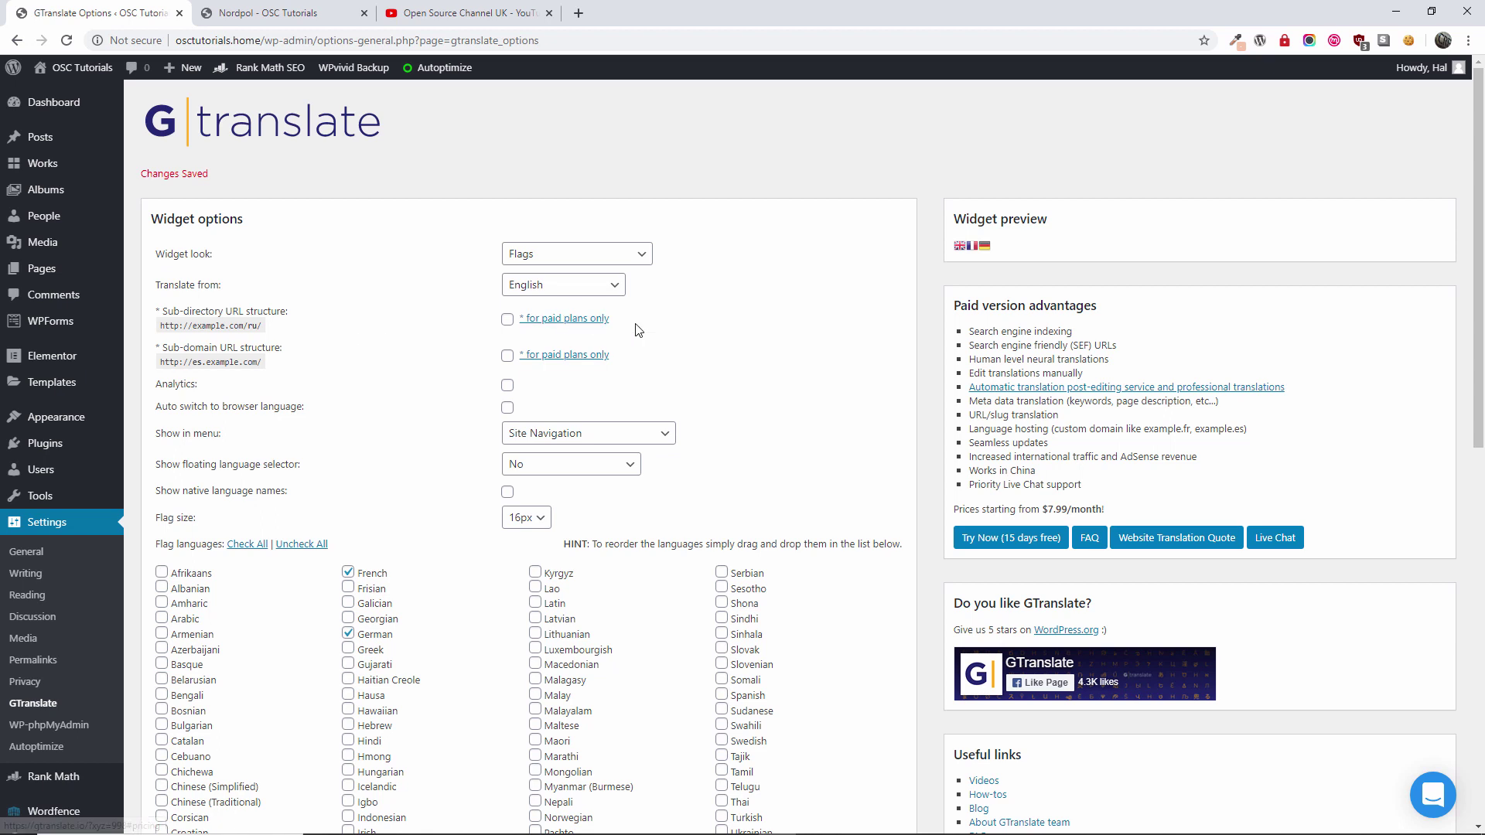
Check the YouTube and translated North Pole tabs, then come back to the GTranslate settings.
scroll(637, 329, down, 8)
scroll(636, 329, up, 8)
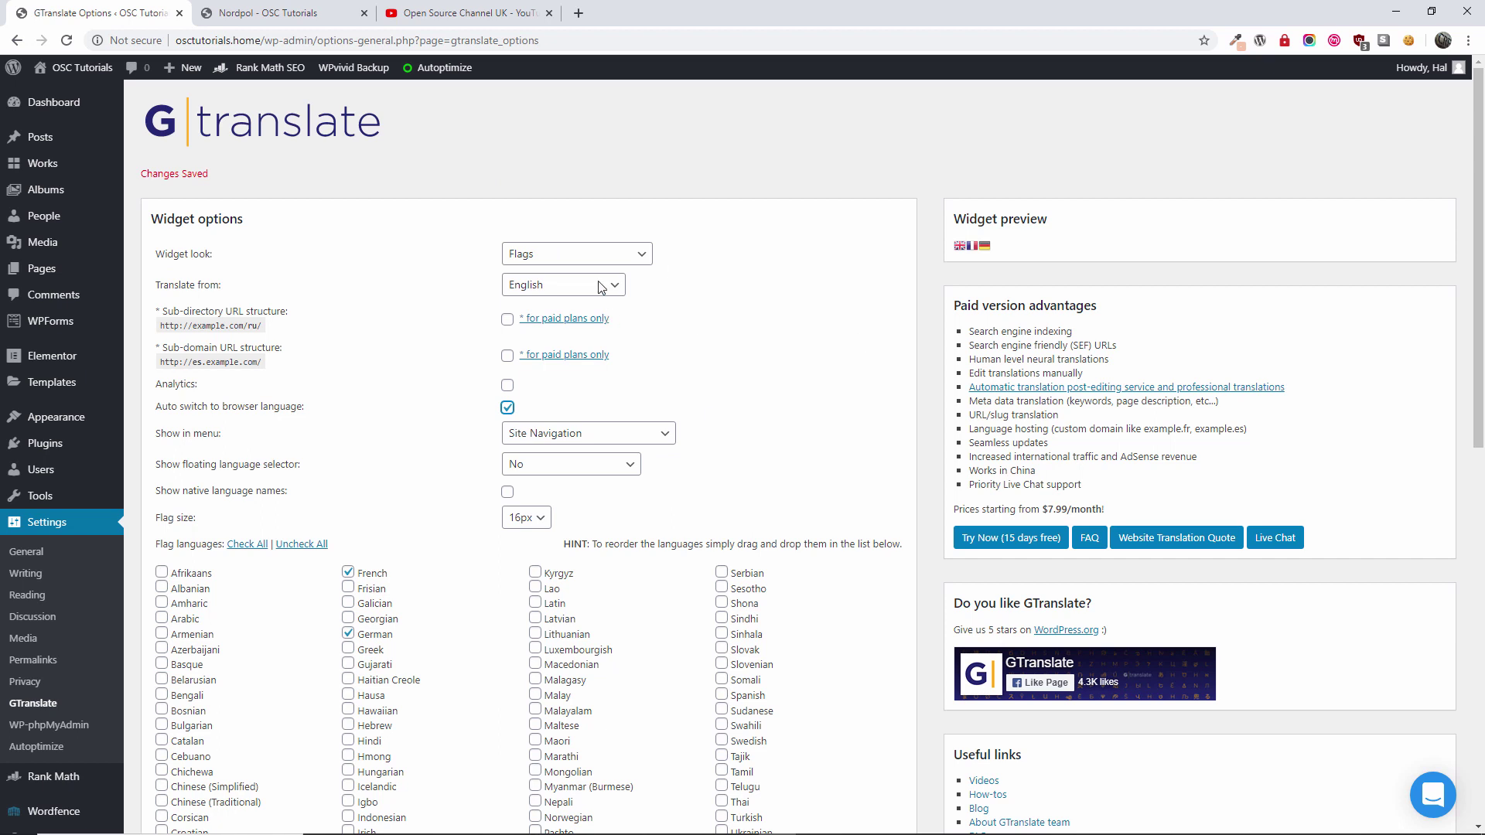
click(424, 11)
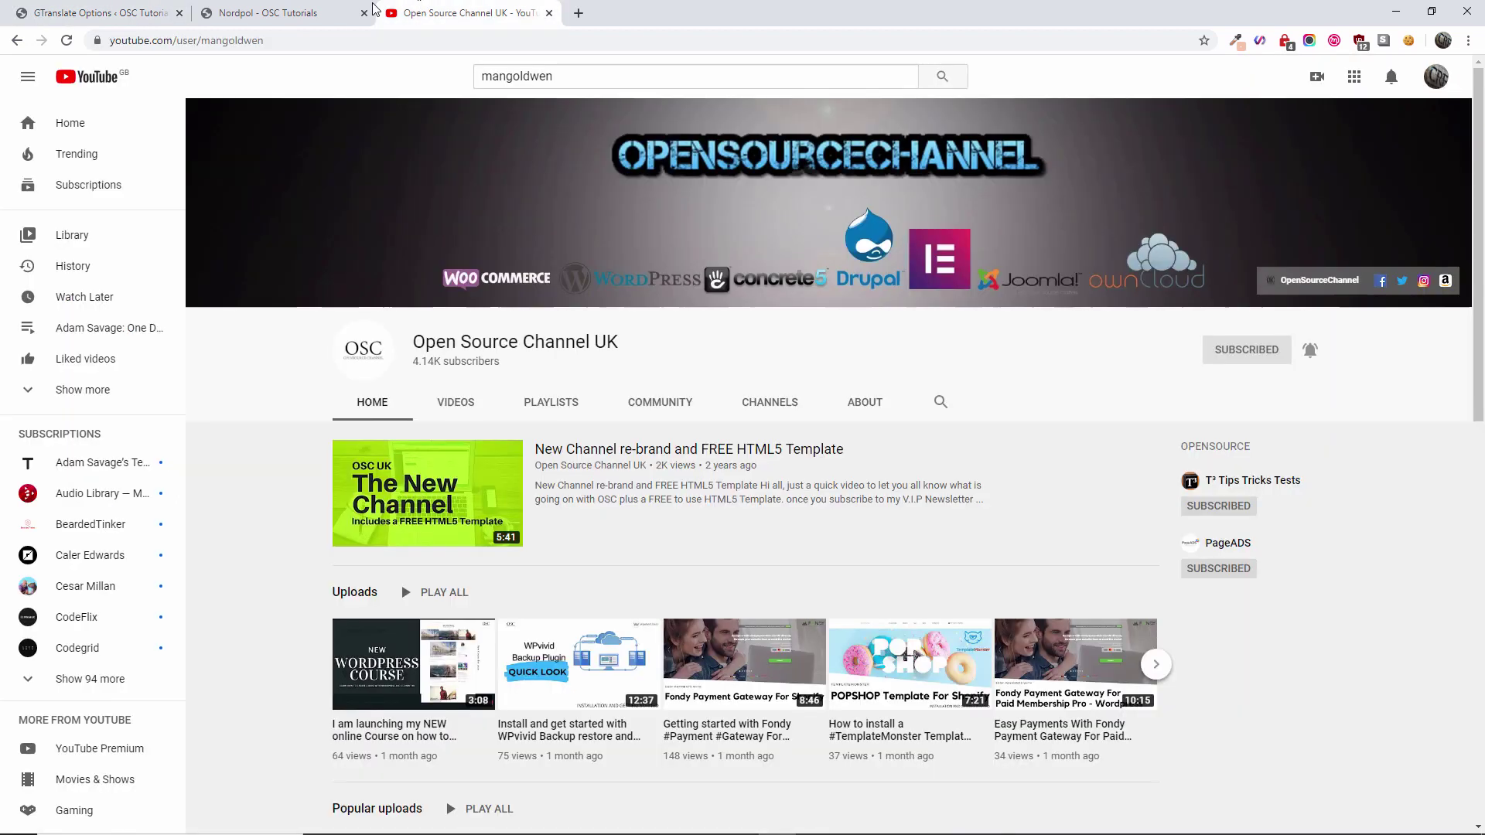
click(276, 10)
click(116, 11)
Save GTranslate with Auto switch to browser language enabled and view the German North Pole post.
scroll(637, 556, down, 7)
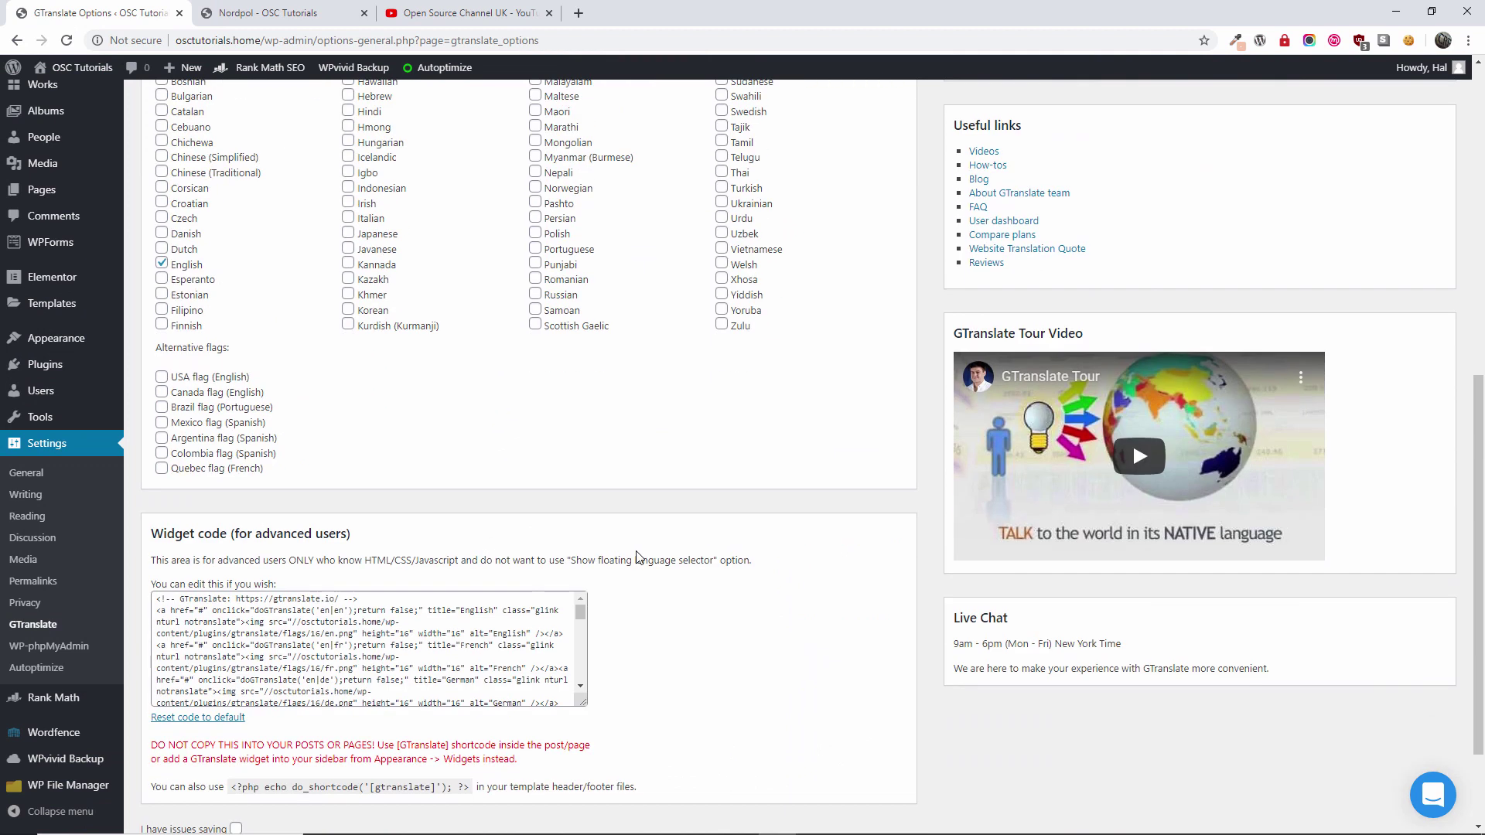
scroll(638, 555, down, 1)
scroll(371, 604, down, 3)
click(179, 814)
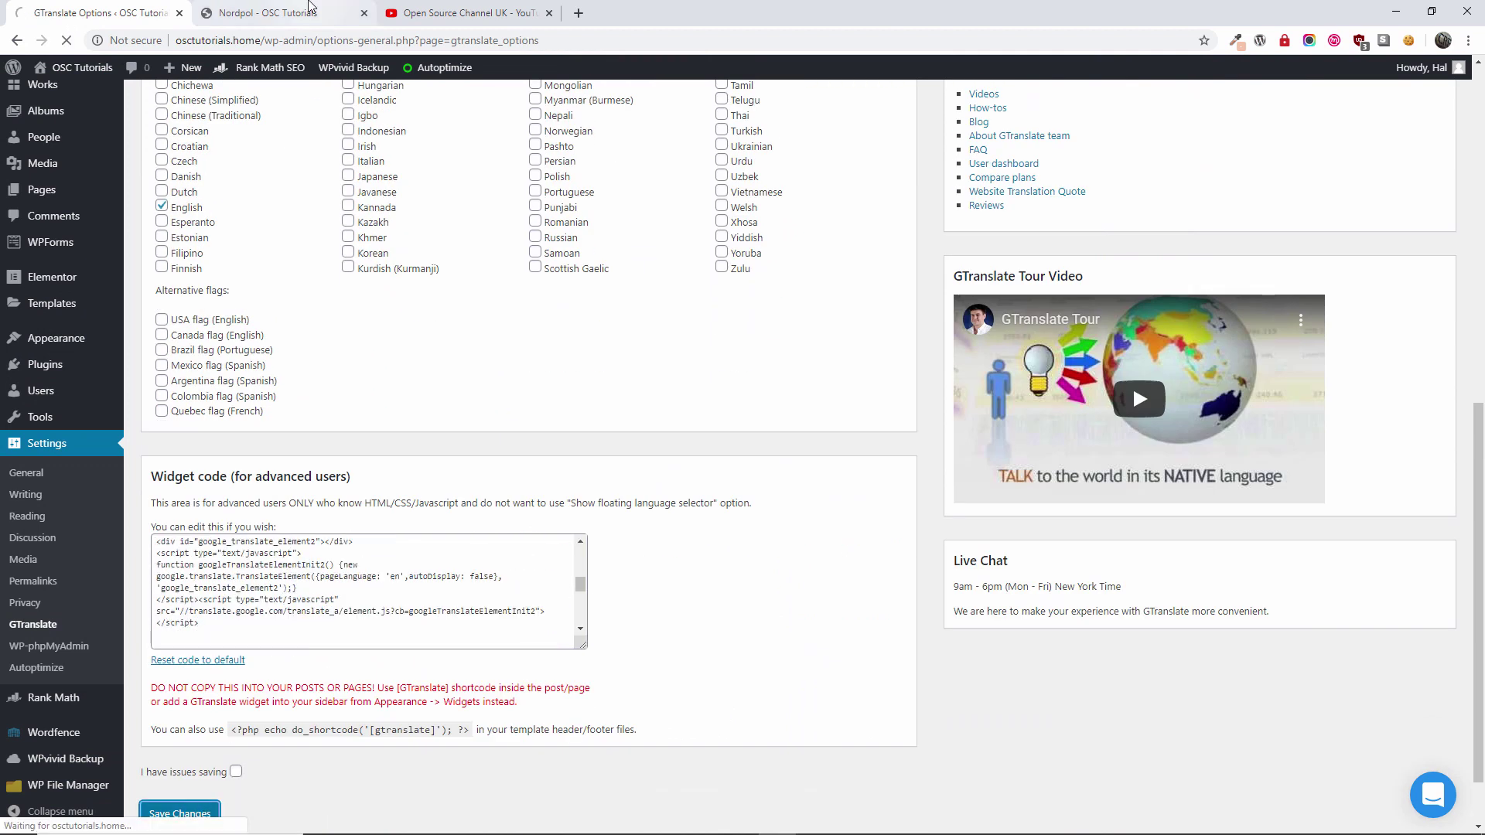
click(276, 12)
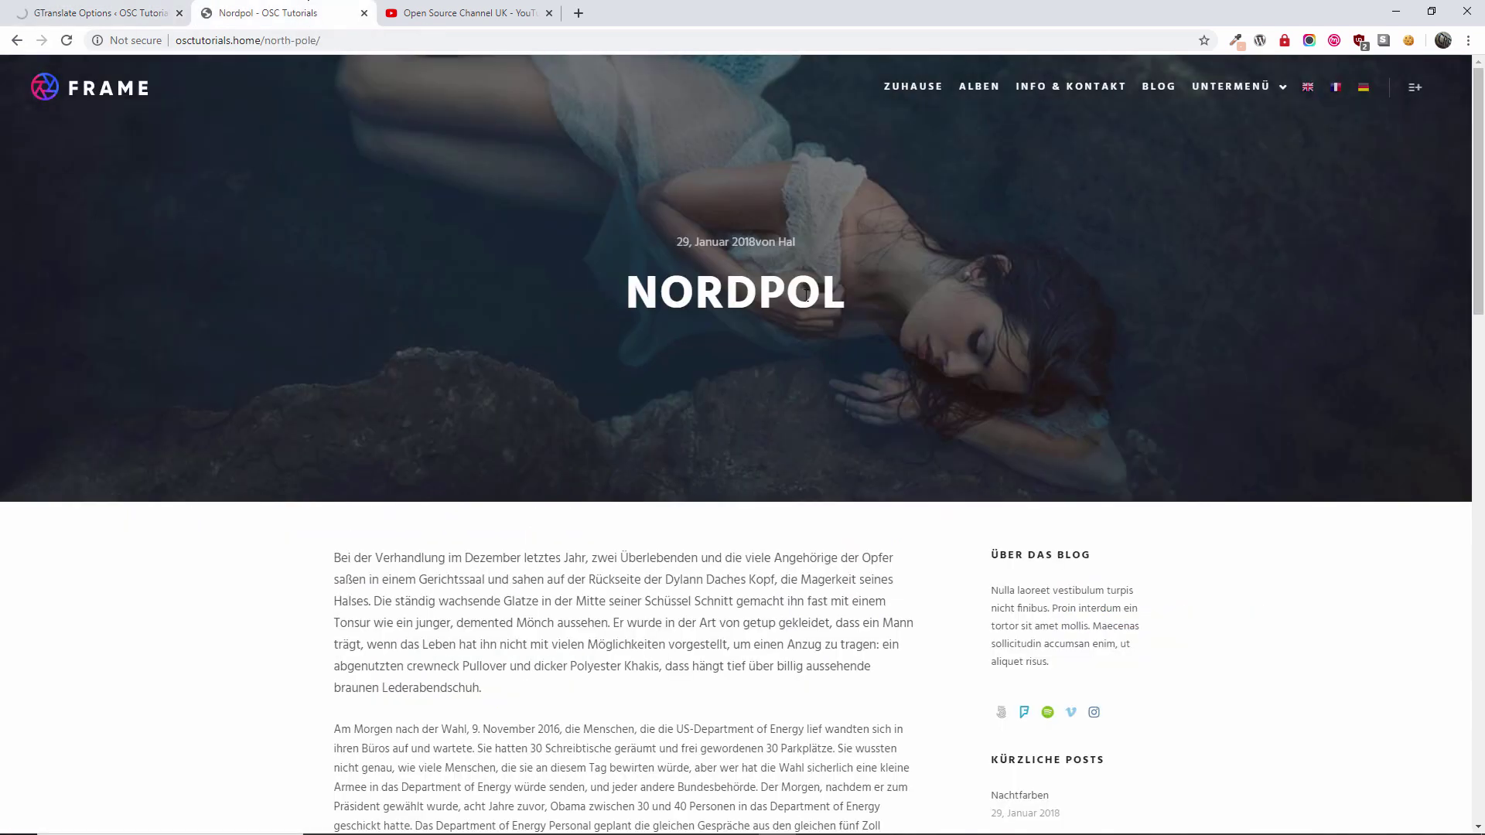
Reload the North Pole post, dismiss Chrome's translate offer, and save GTranslate with Italian flag added.
click(67, 41)
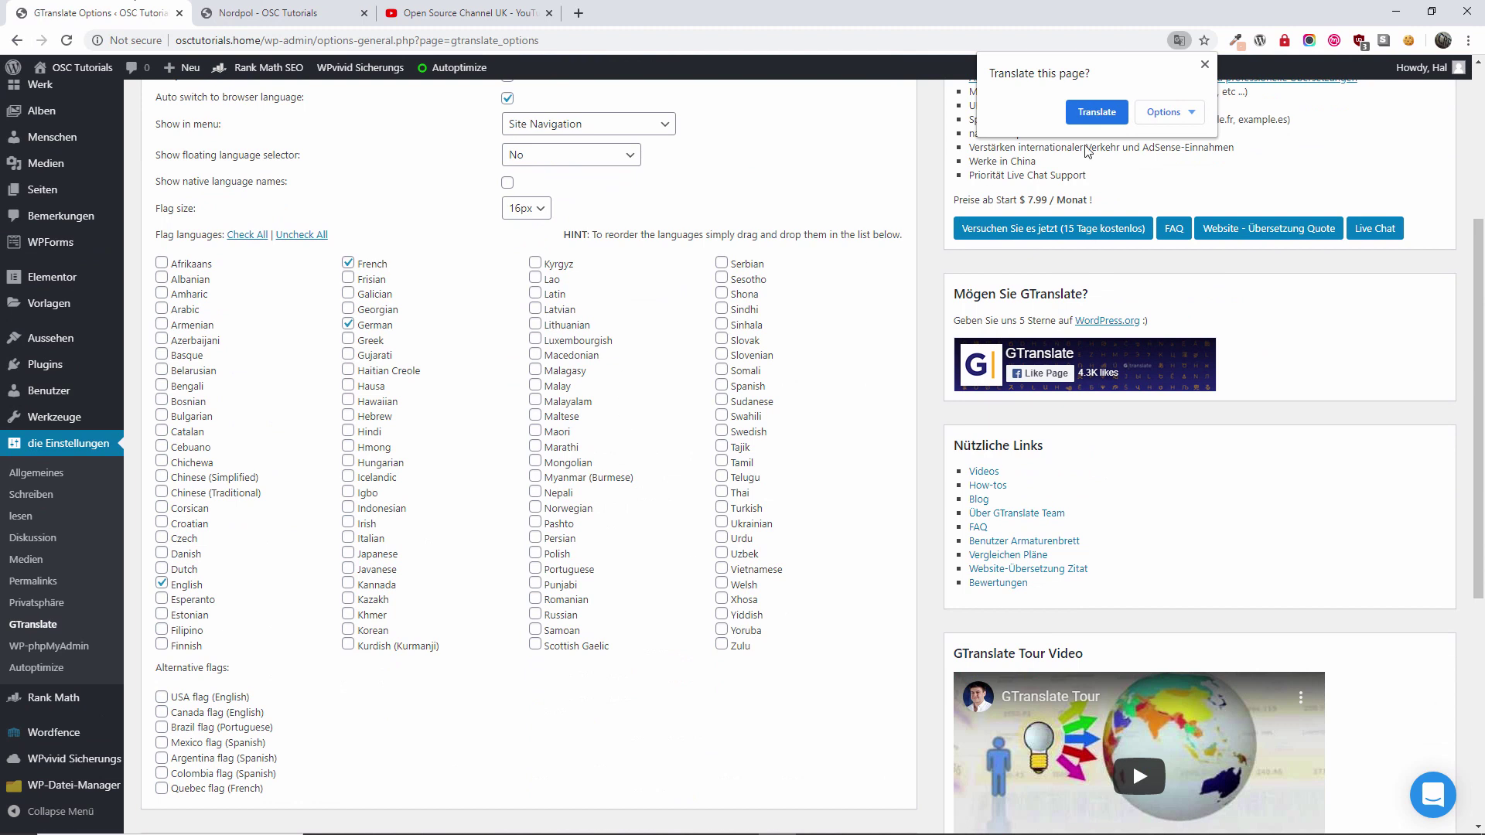
click(1205, 65)
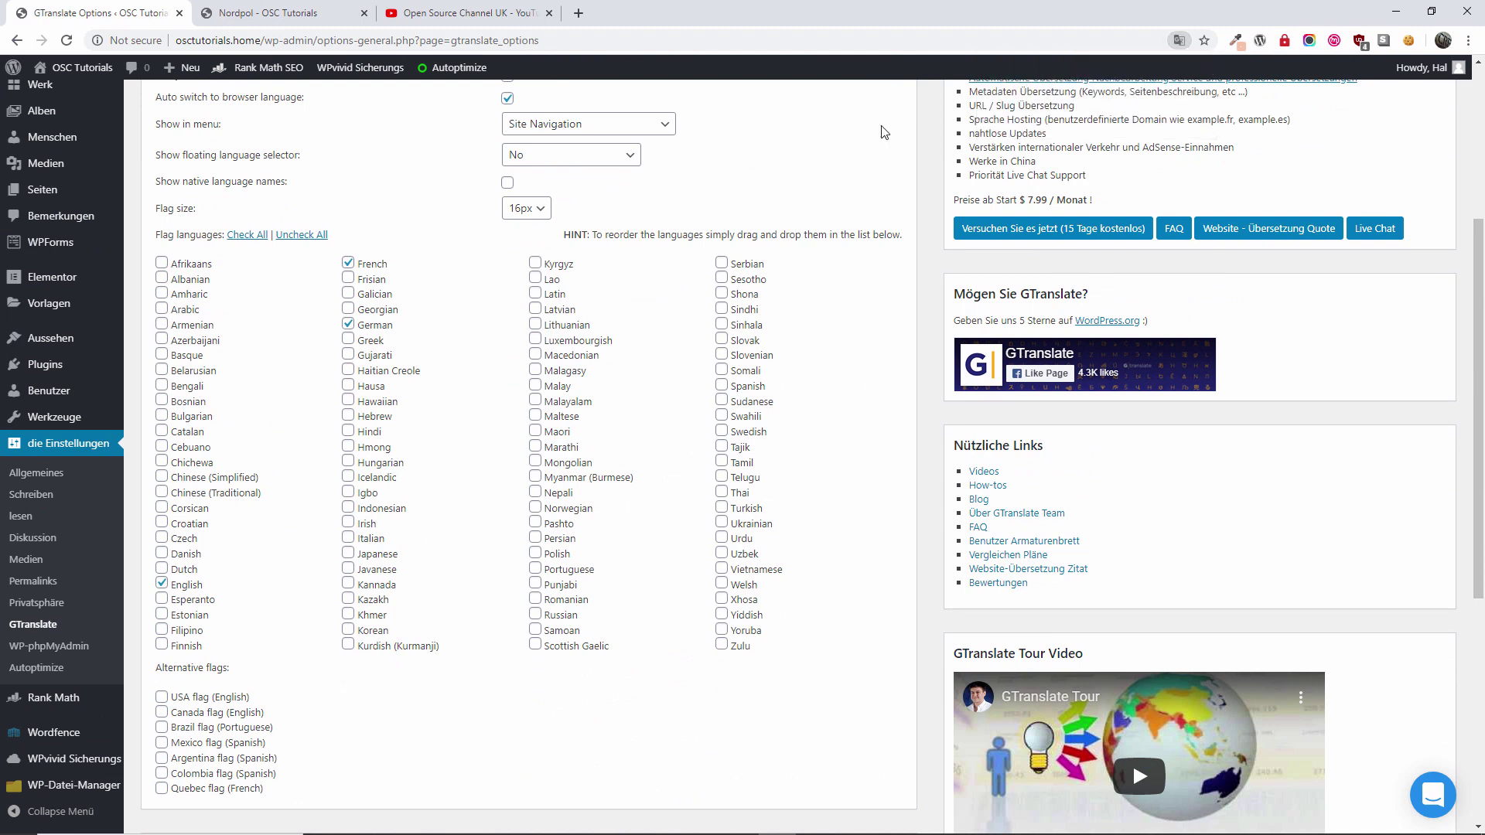
click(349, 539)
scroll(608, 557, down, 6)
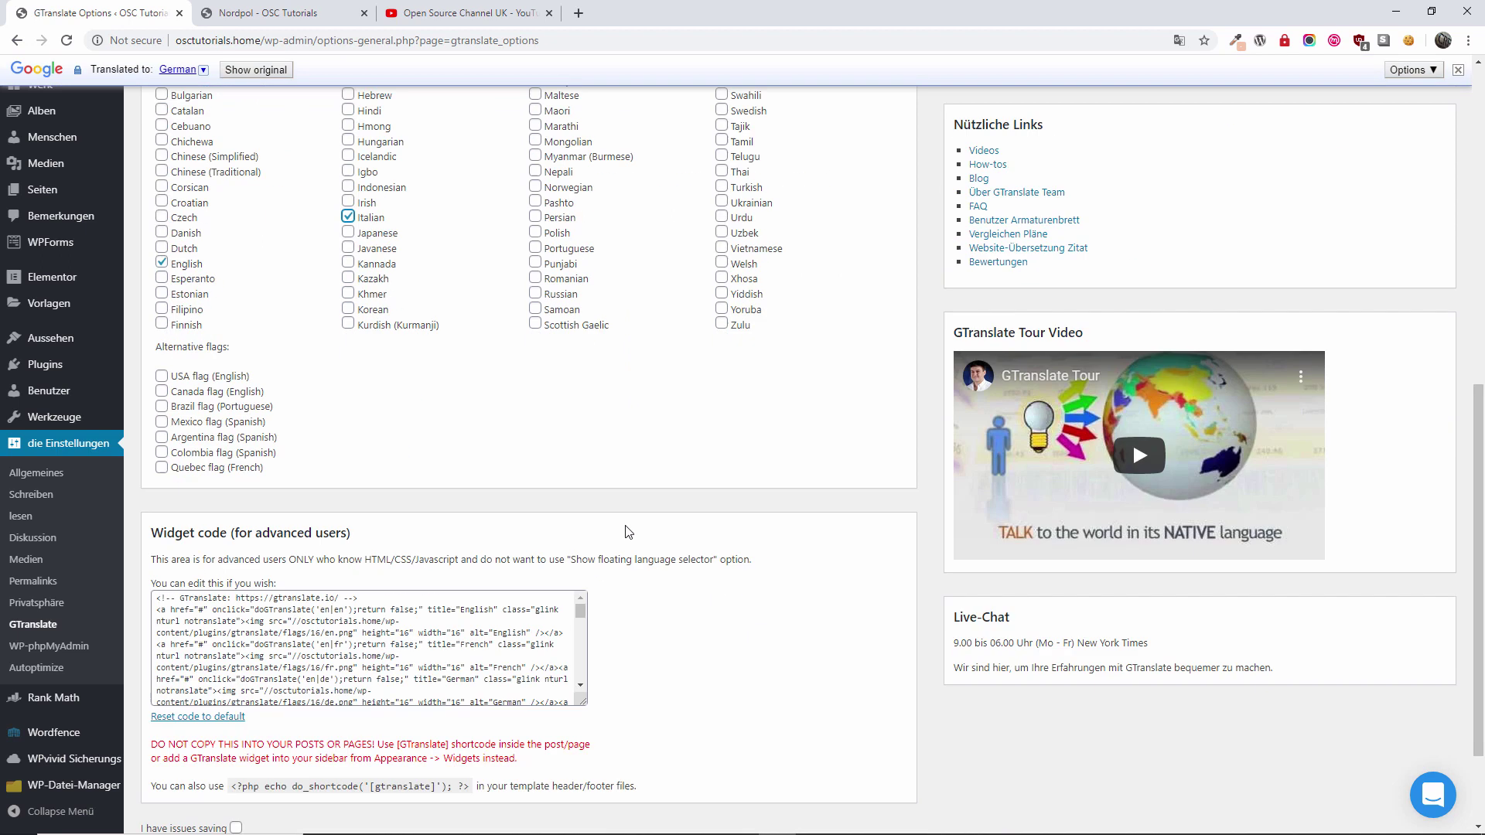
click(180, 736)
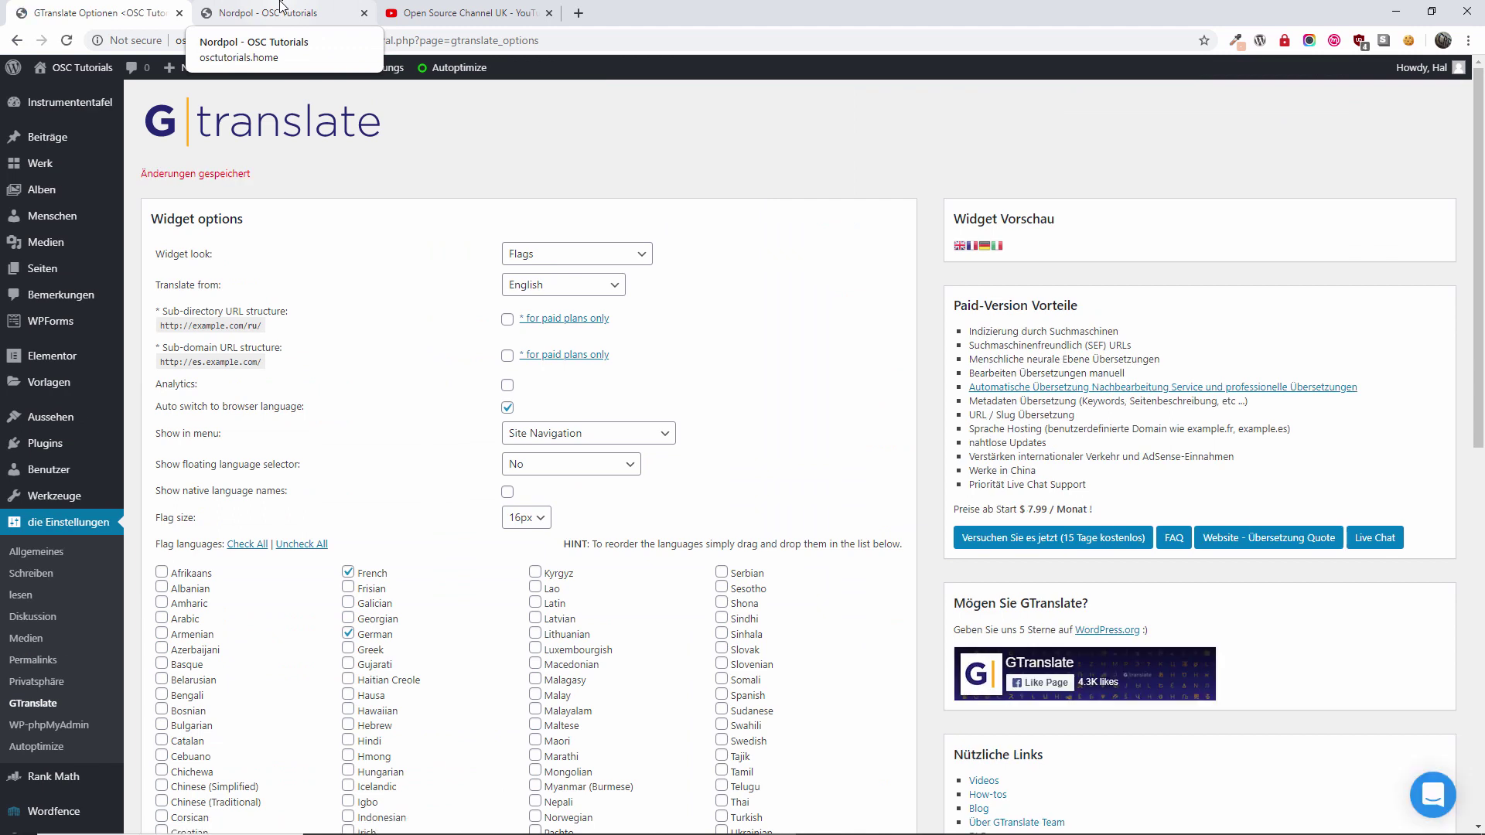
Reload the North Pole post from its address to show the four-flag menu with Italian.
click(282, 7)
click(347, 39)
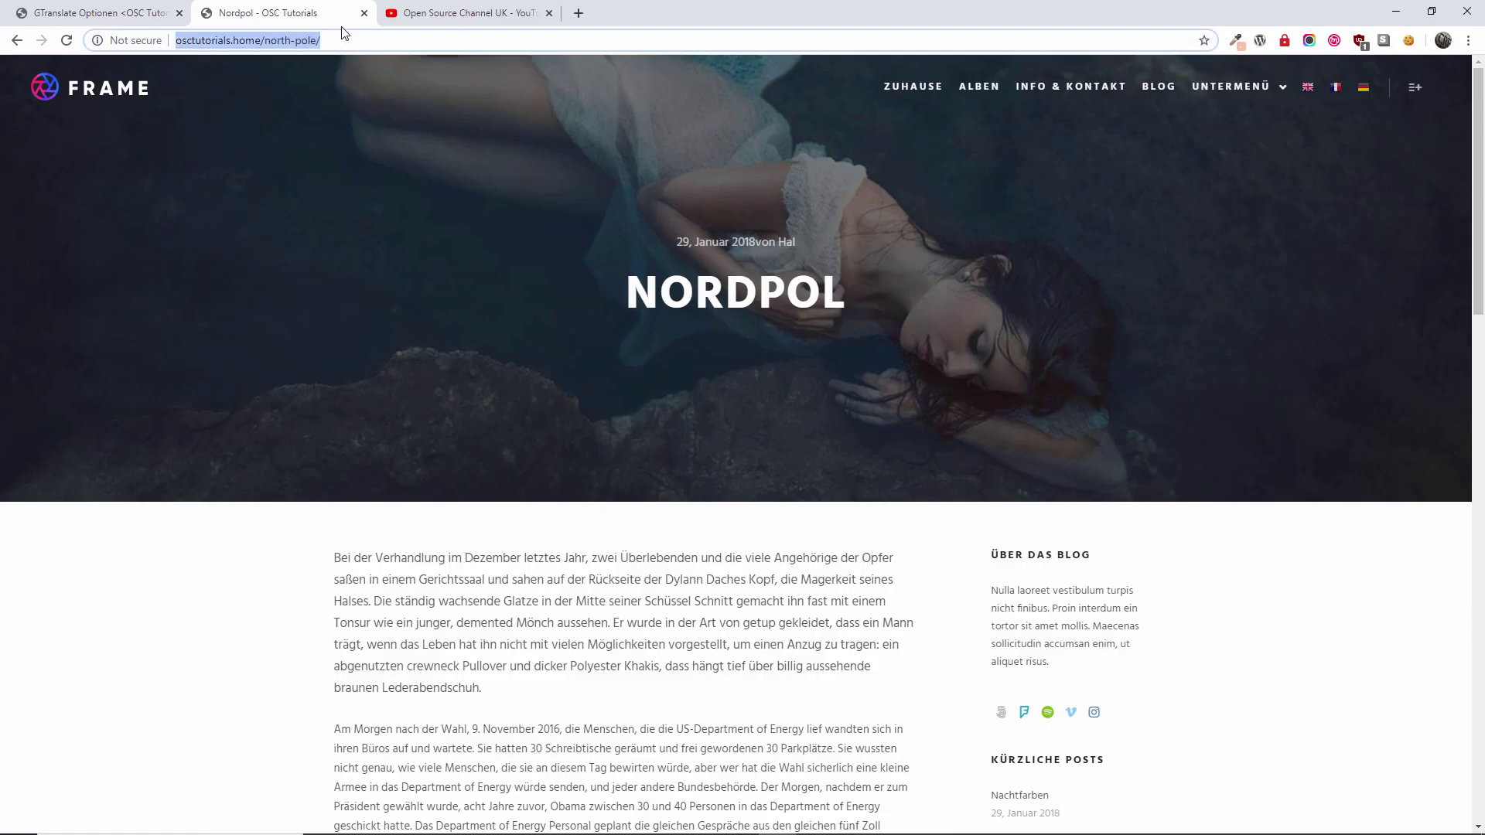
key(Return)
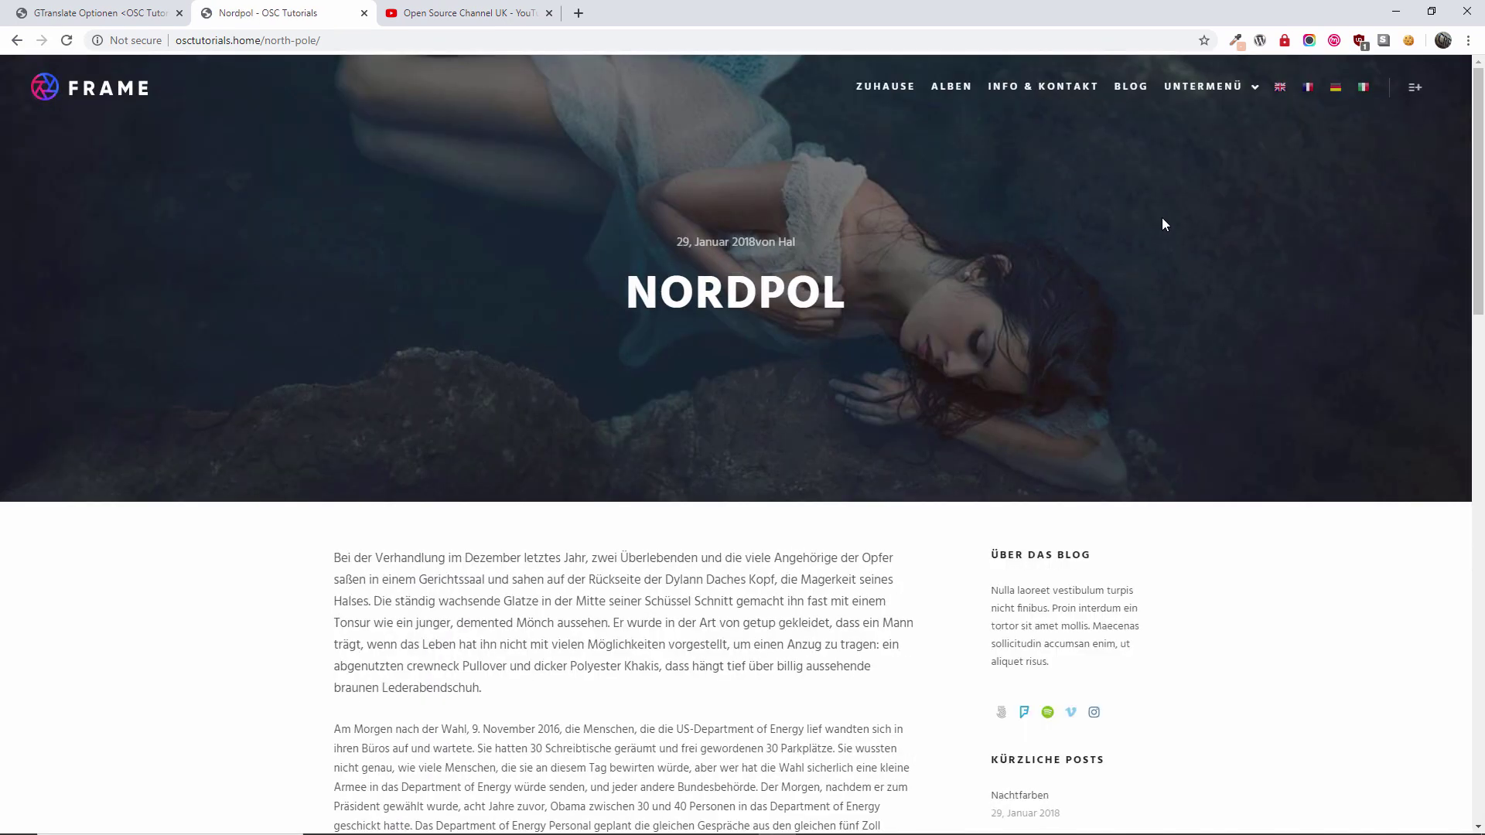
Switch the post back to English via the UK flag, expand SUBMENU, and return to GTranslate settings.
click(1282, 88)
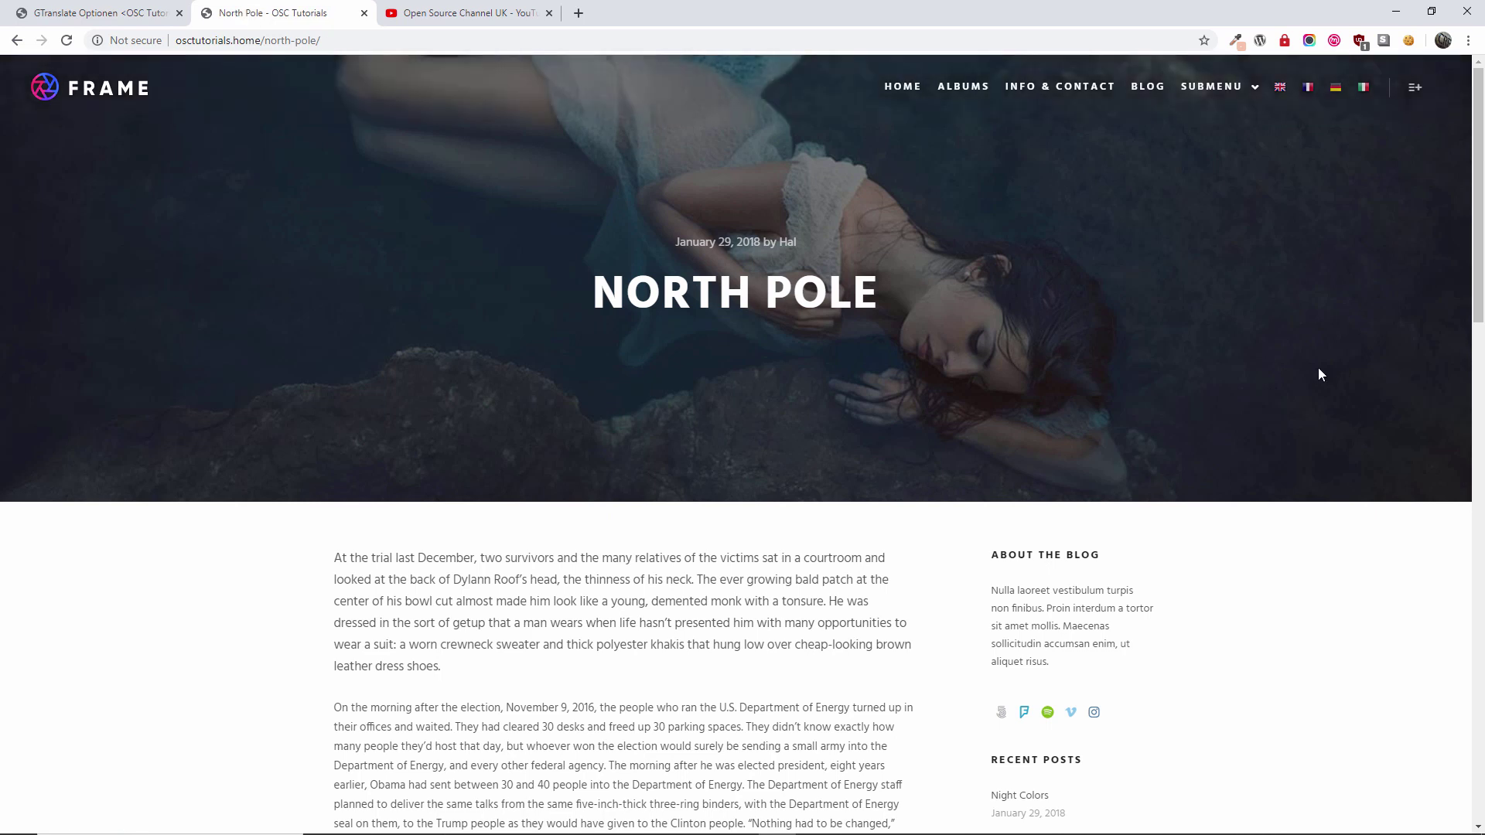
scroll(1318, 371, down, 4)
scroll(1269, 331, up, 4)
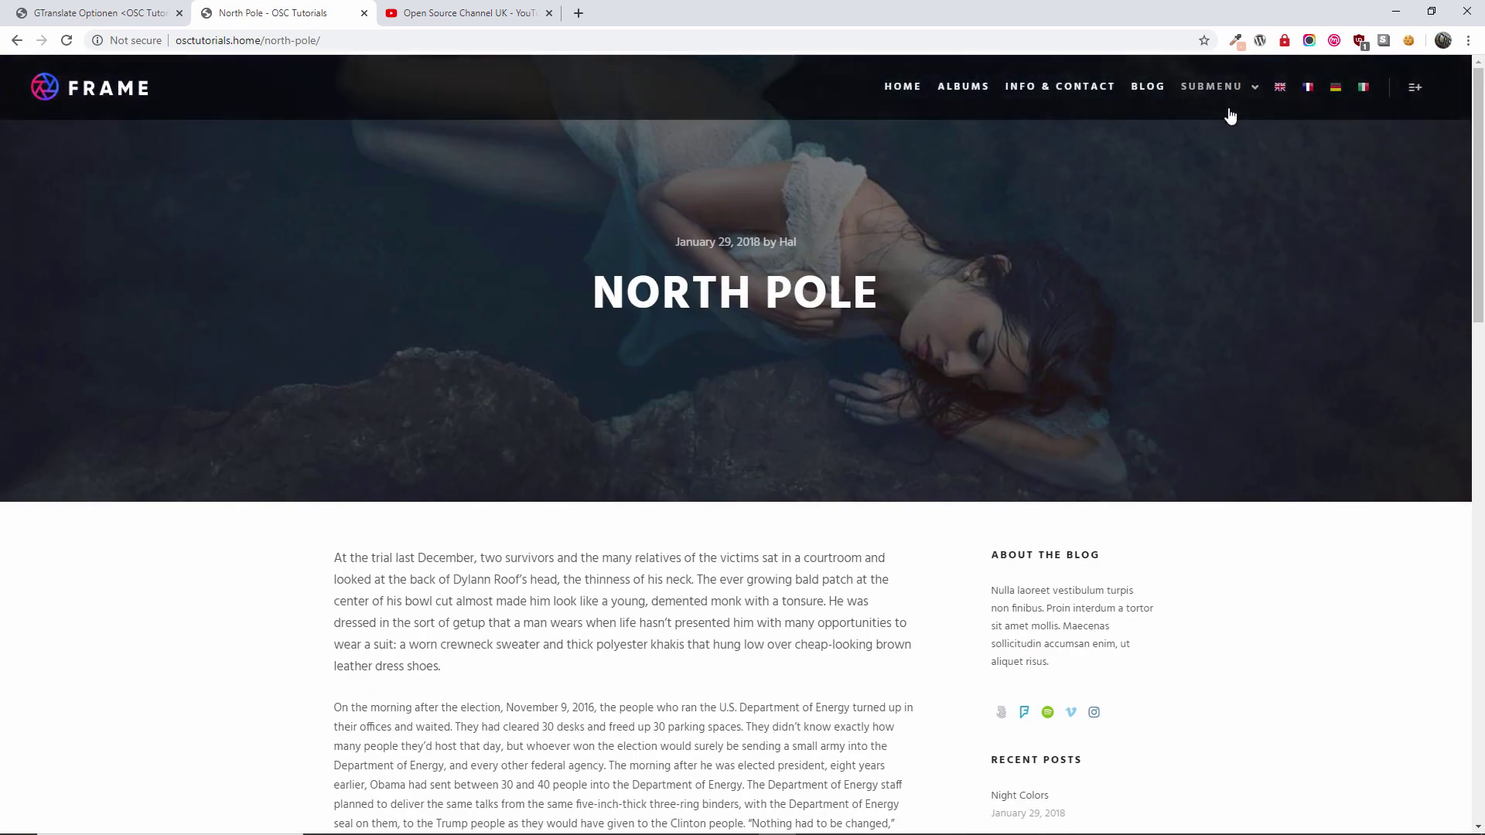
click(1209, 88)
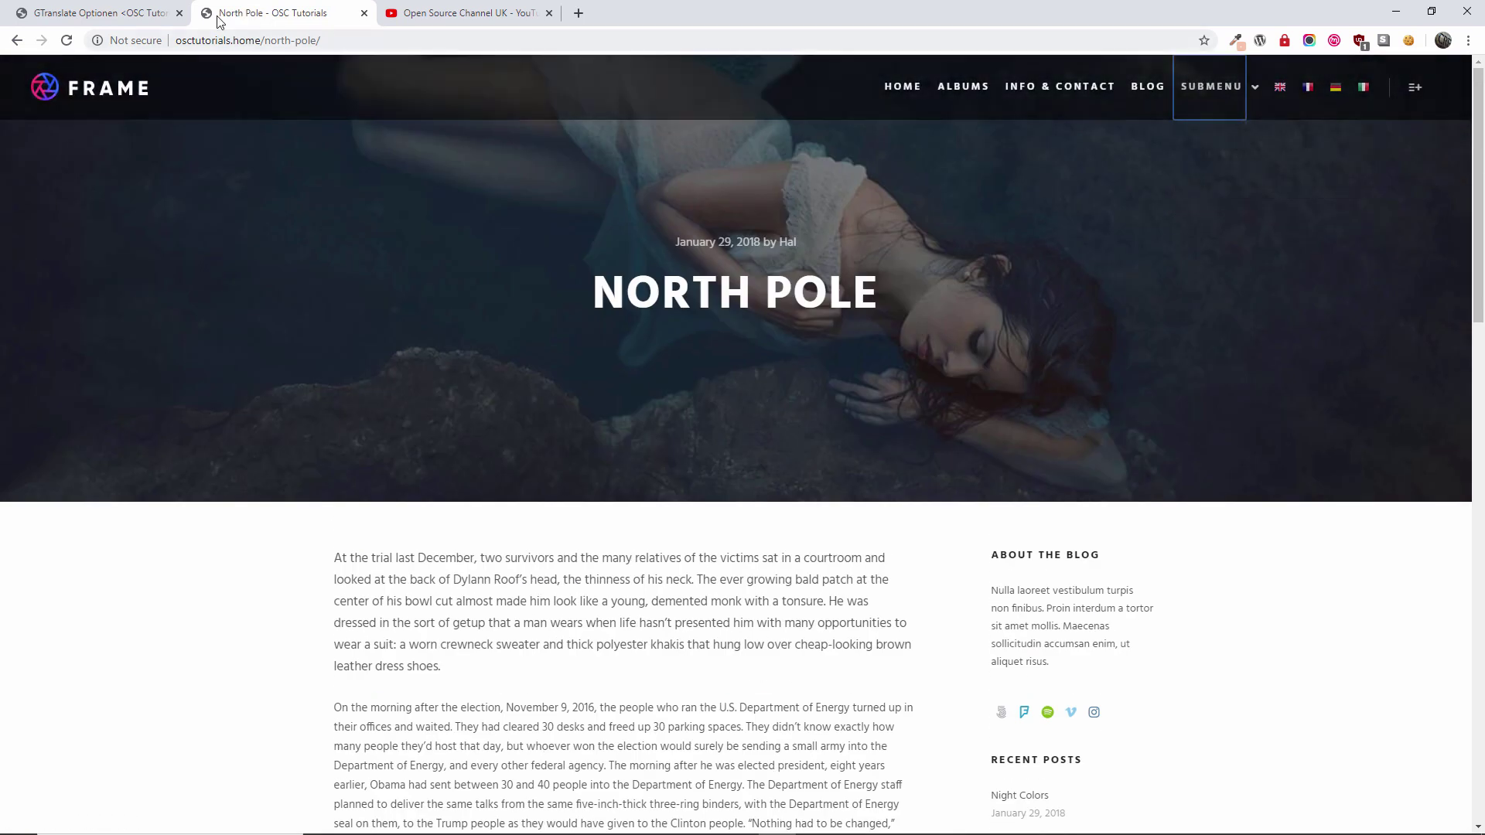
click(109, 13)
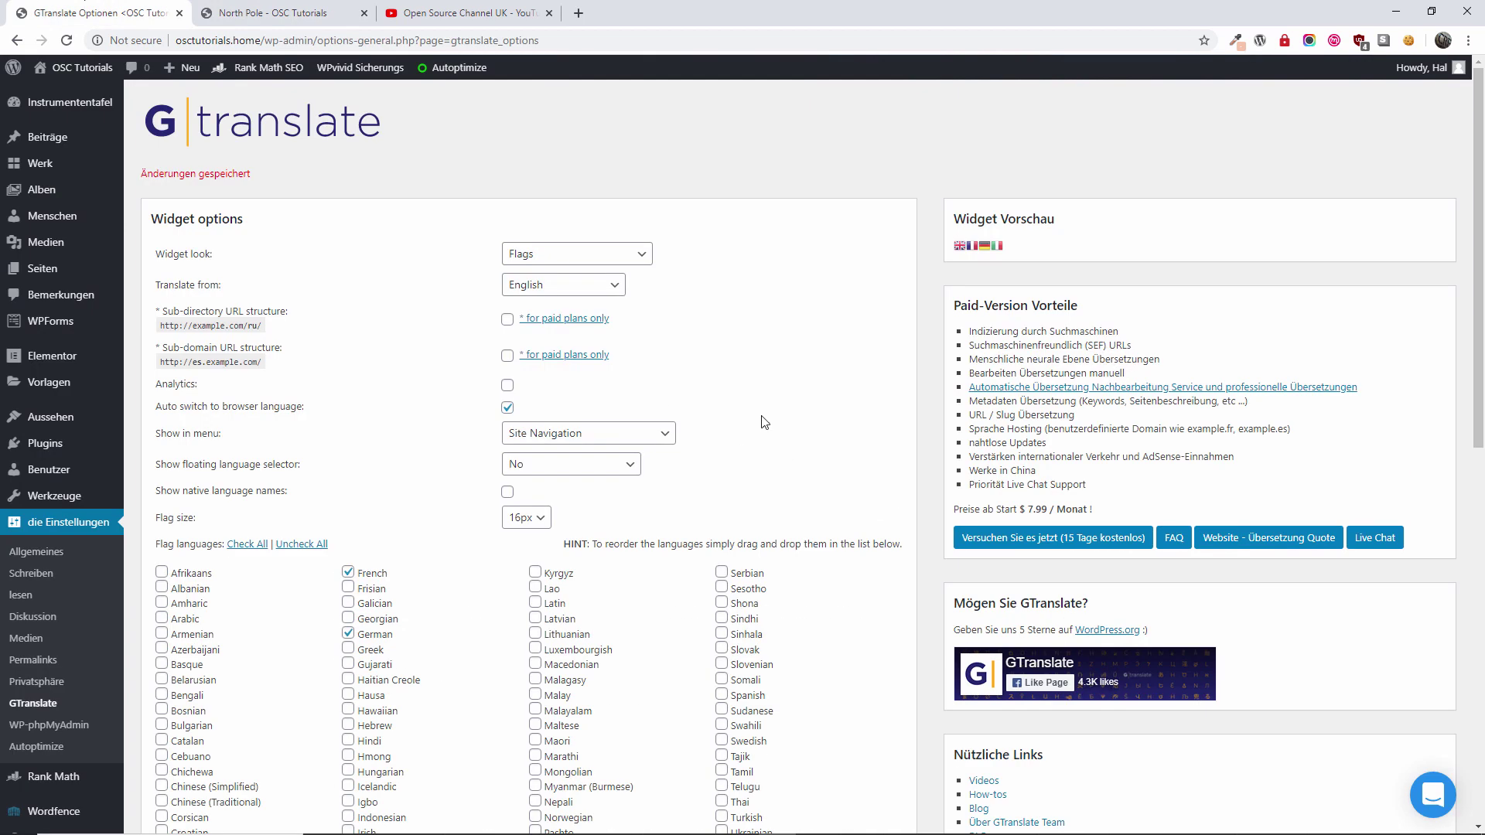
Scroll through the GTranslate options page, then bring up the Open Source Channel UK YouTube page.
scroll(764, 423, down, 6)
scroll(726, 433, up, 5)
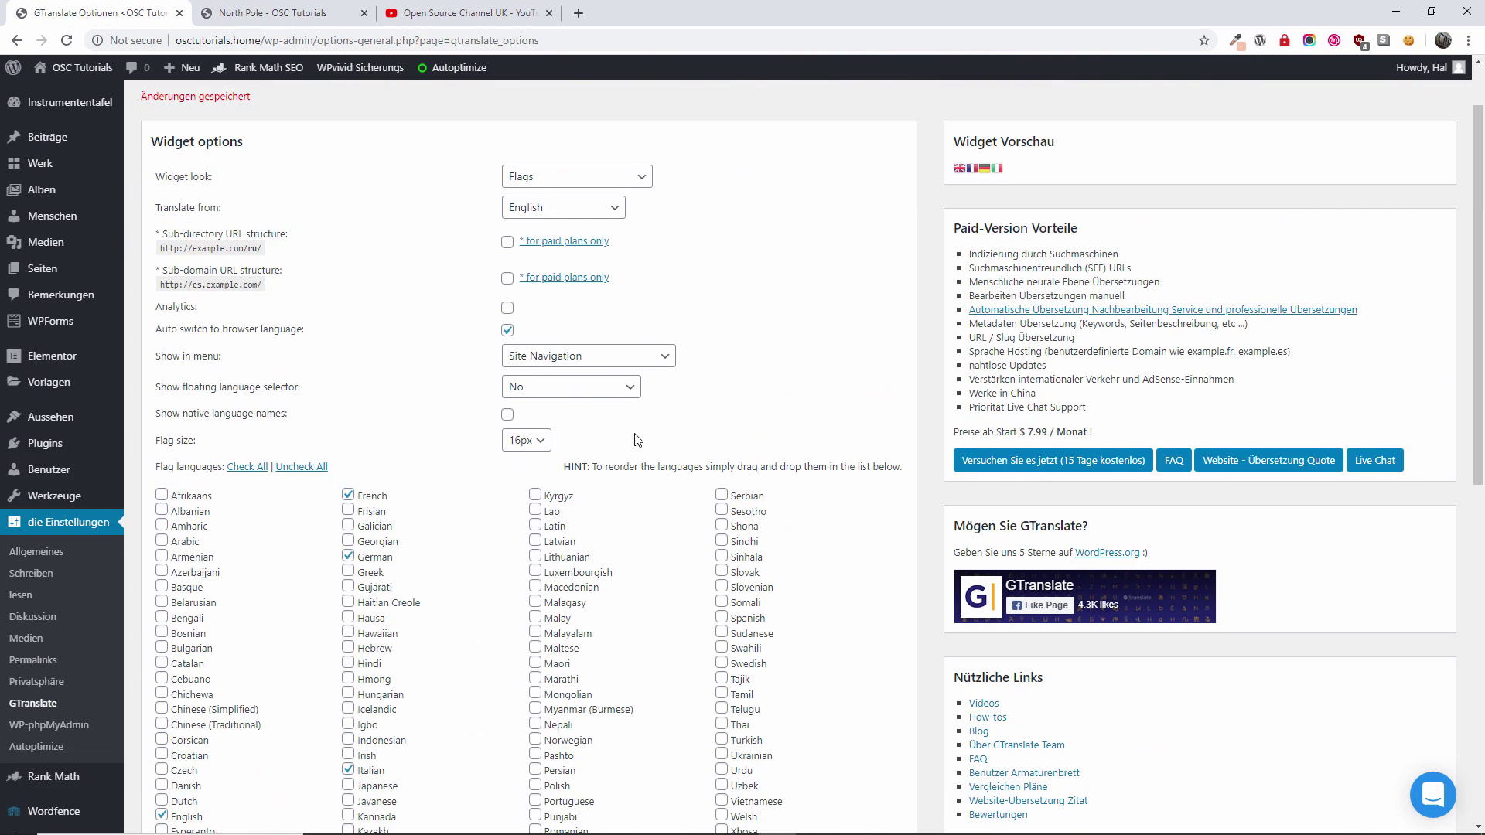
scroll(640, 437, down, 4)
scroll(817, 550, down, 5)
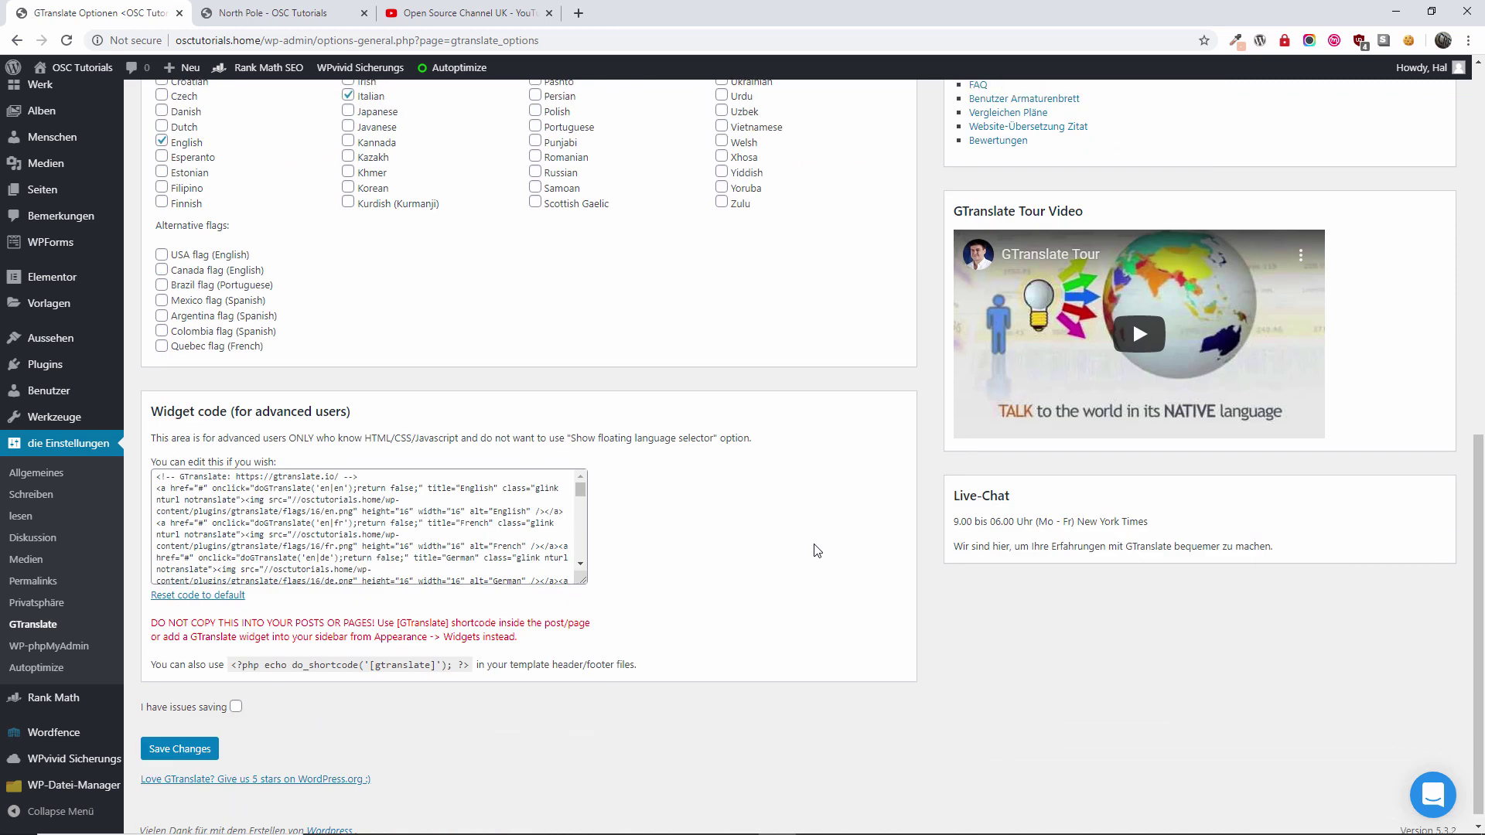
scroll(817, 550, down, 1)
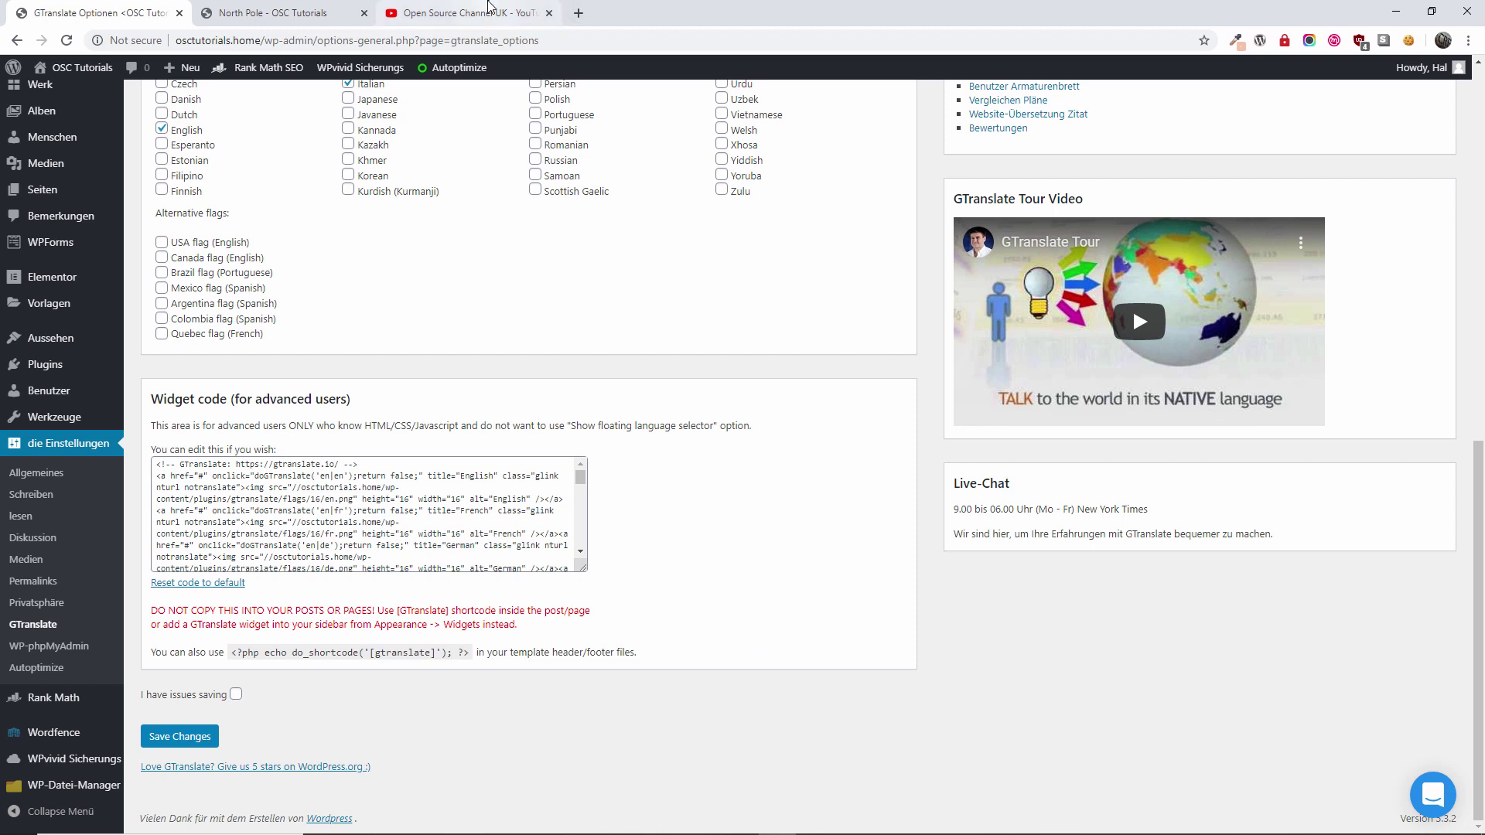
click(488, 10)
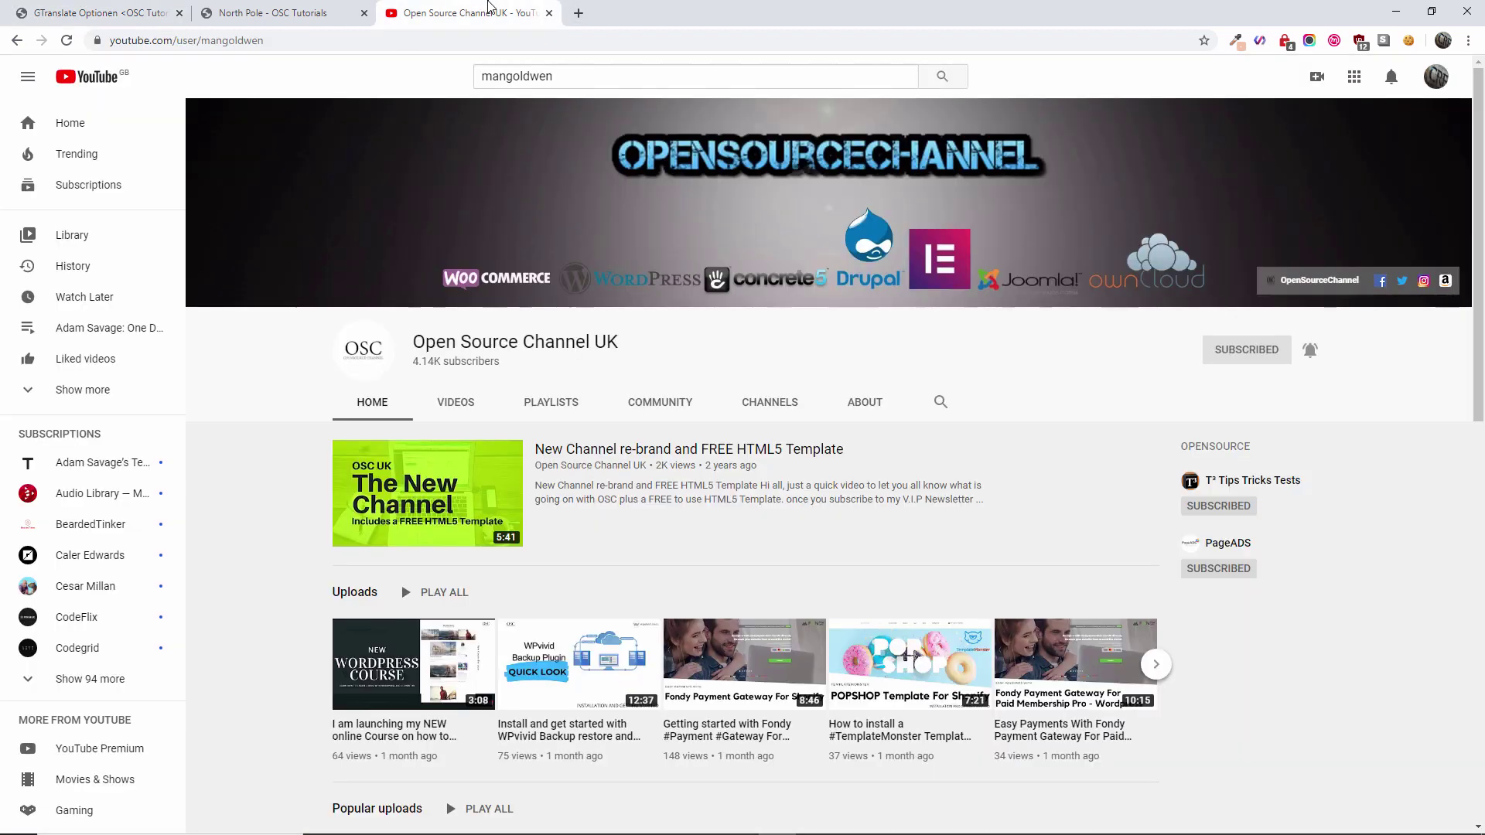